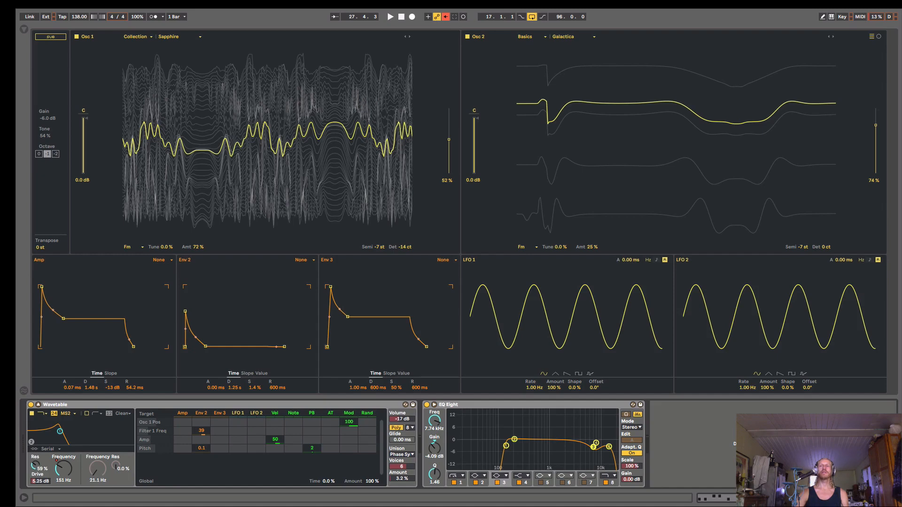
Collapse the enlarged Wavetable editor, fold the LEADS group and show the whole song in the Arrangement View
{"action": "left_click", "coordinate": [38, 404]}
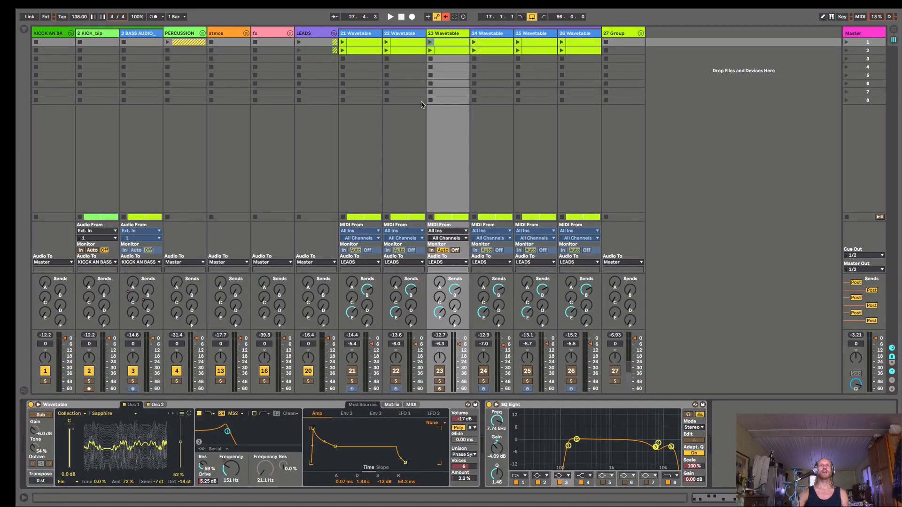
{"action": "left_click", "coordinate": [333, 34]}
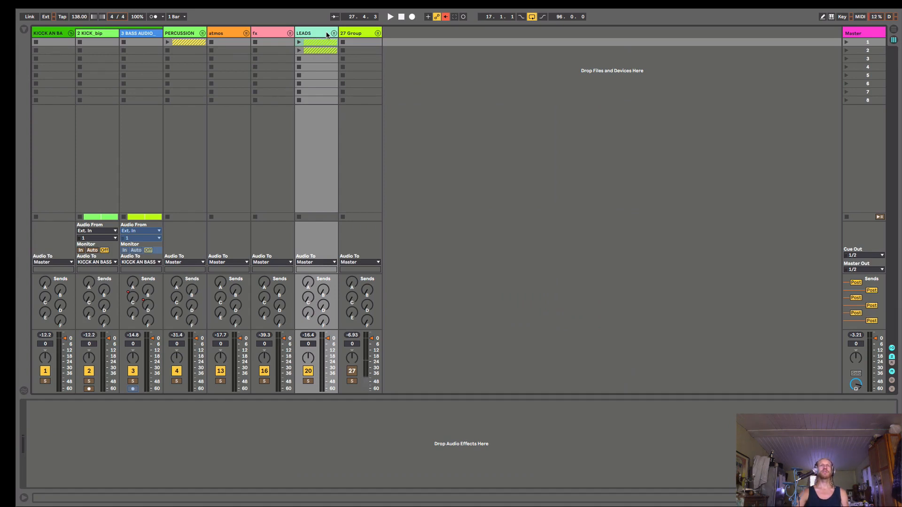
{"action": "key", "text": "Tab"}
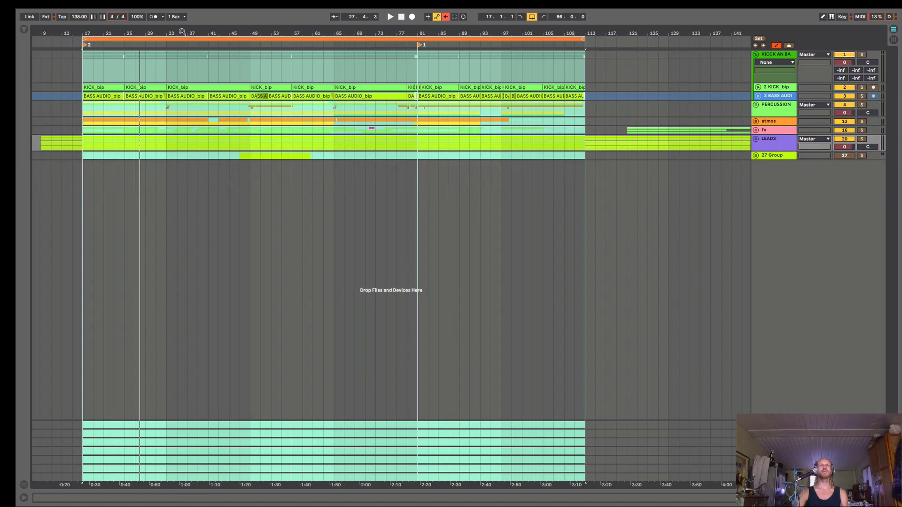
{"action": "mouse_move", "coordinate": [182, 31]}
{"action": "left_mouse_down"}
{"action": "mouse_move", "coordinate": [182, 46]}
{"action": "mouse_move", "coordinate": [272, 48]}
{"action": "mouse_move", "coordinate": [181, 32]}
{"action": "mouse_move", "coordinate": [189, 33]}
{"action": "left_mouse_up"}
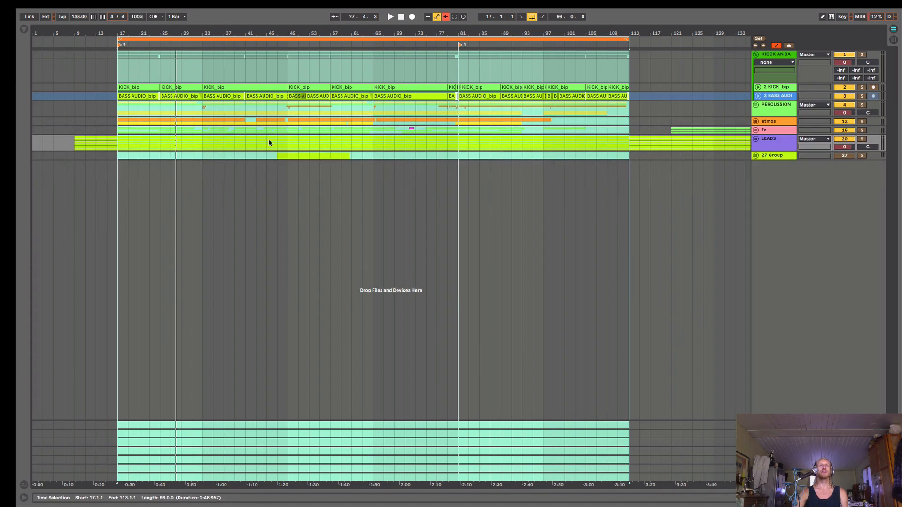
Compare the grouped tracks in the Session View with their layout on the Arrangement View timeline
{"action": "key", "text": "Tab"}
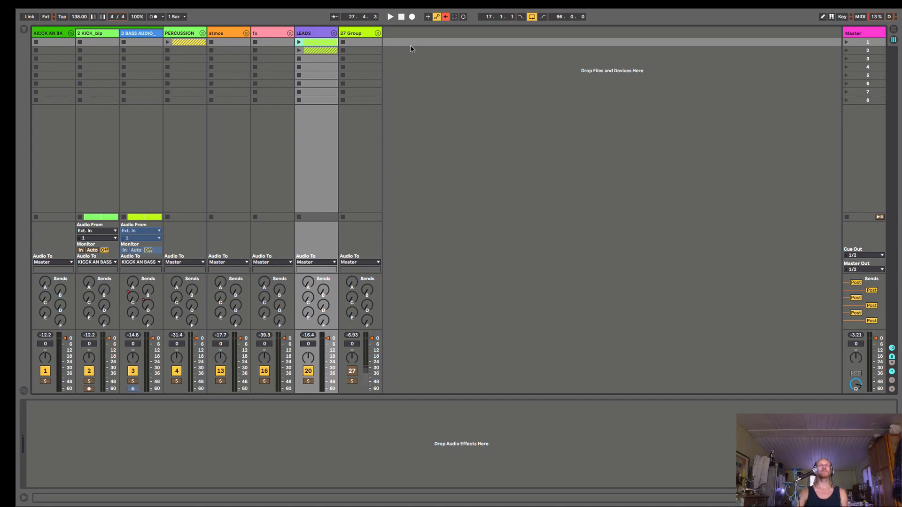
{"action": "key", "text": "Tab"}
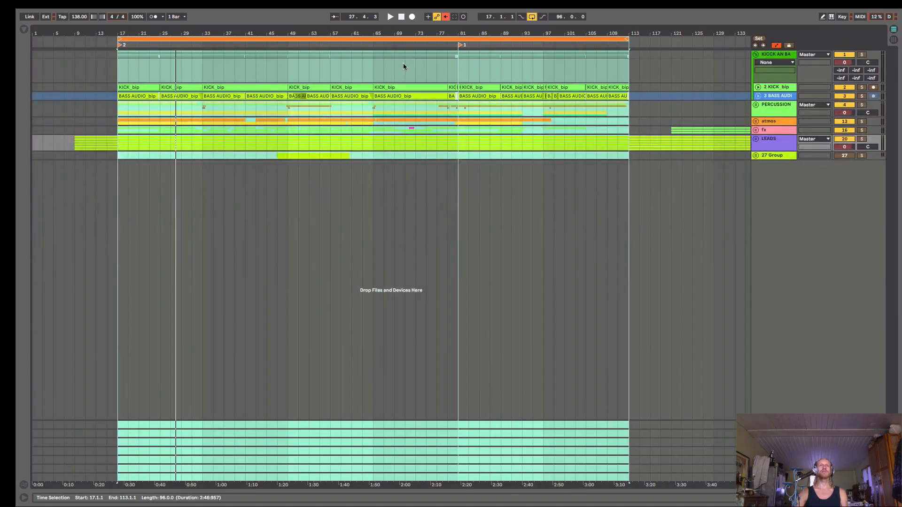
{"action": "left_click", "coordinate": [119, 160]}
{"action": "left_click_drag", "start_coordinate": [119, 161], "coordinate": [332, 157]}
{"action": "left_click", "coordinate": [203, 162]}
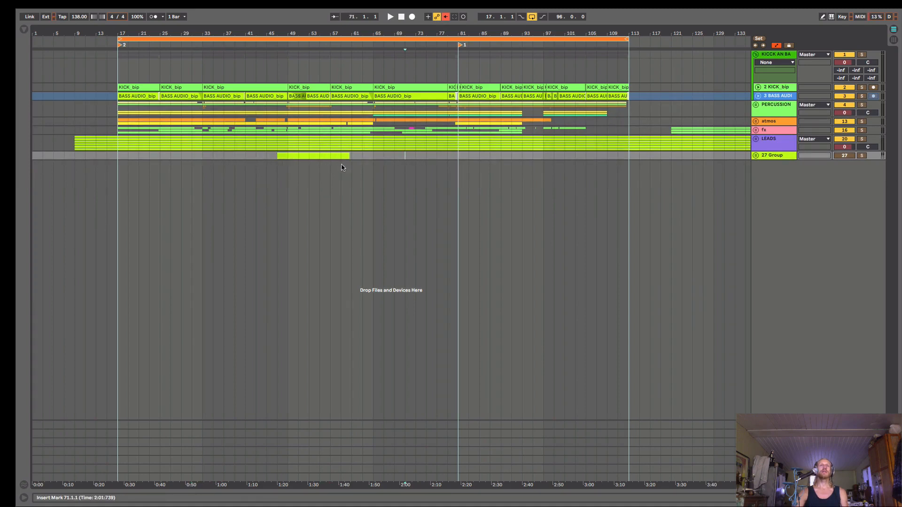
{"action": "key", "text": "Tab"}
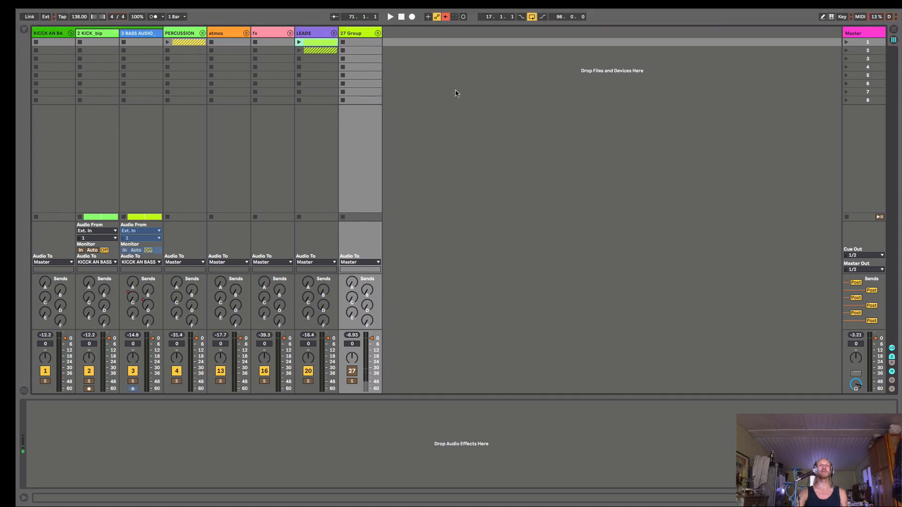
{"action": "key", "text": "Tab"}
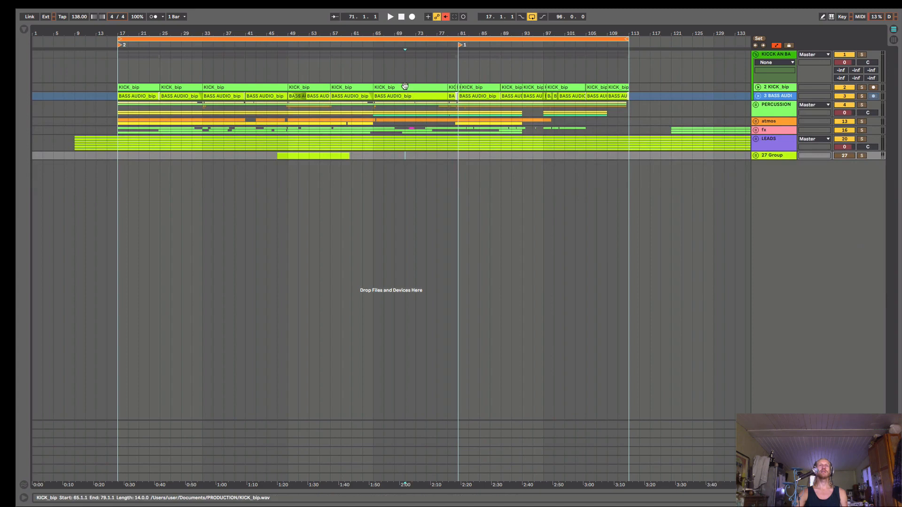
{"action": "left_click_drag", "start_coordinate": [429, 35], "coordinate": [354, 36]}
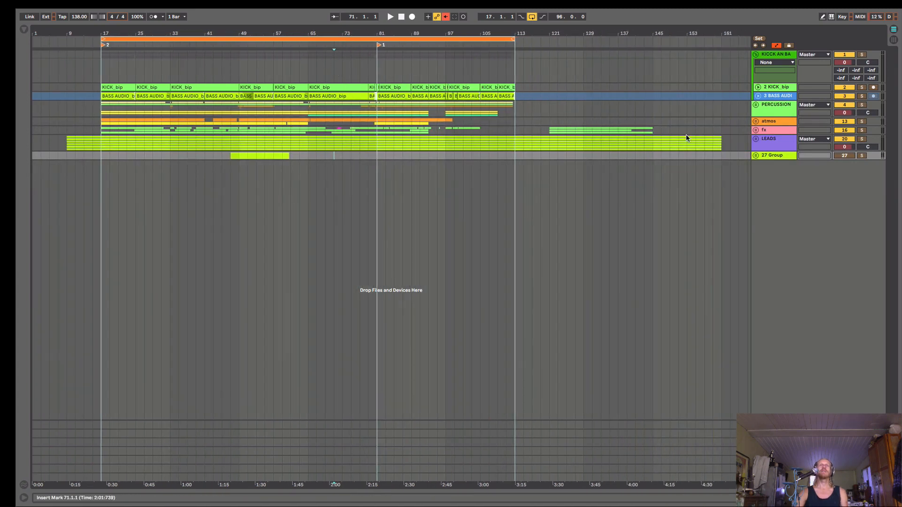
Unfold the PERCUSSION group and fold its 5 FAST HAT and SNARE tracks to minimum height
{"action": "left_click", "coordinate": [756, 106]}
{"action": "left_click", "coordinate": [756, 106]}
{"action": "left_click", "coordinate": [756, 106]}
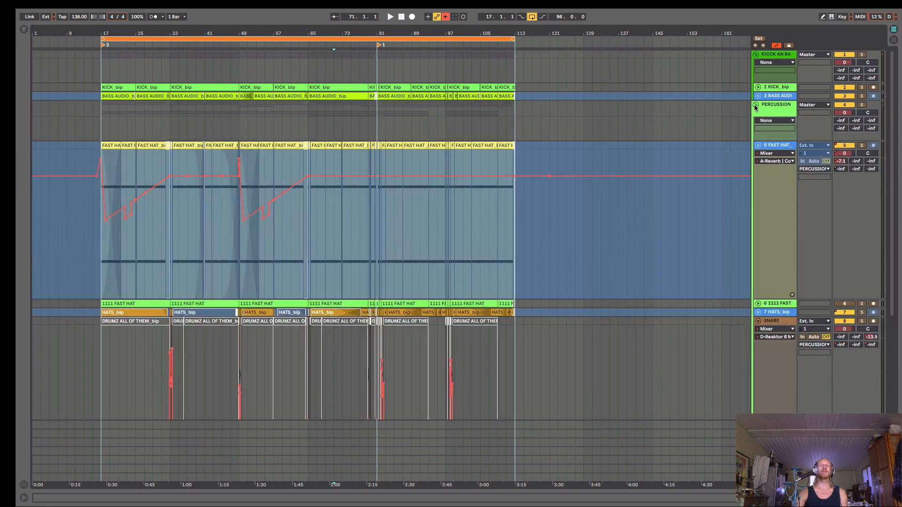
{"action": "left_click", "coordinate": [117, 147]}
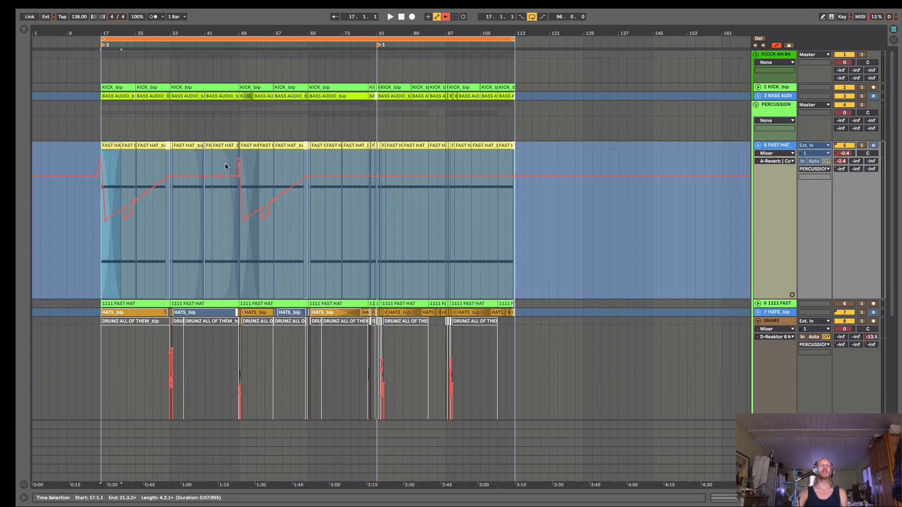
{"action": "left_click", "coordinate": [758, 146]}
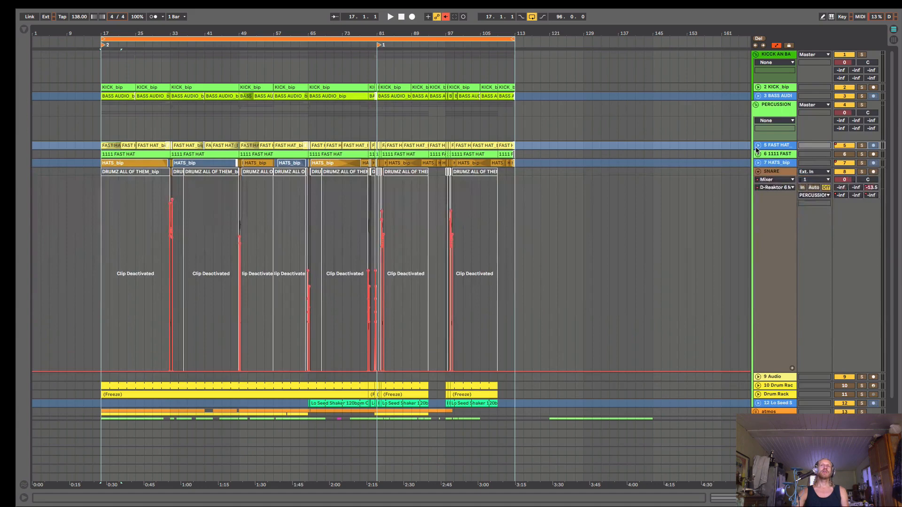
{"action": "left_click", "coordinate": [758, 172]}
Fold the PERCUSSION group in the Session View and return to the Arrangement View
{"action": "key", "text": "Tab"}
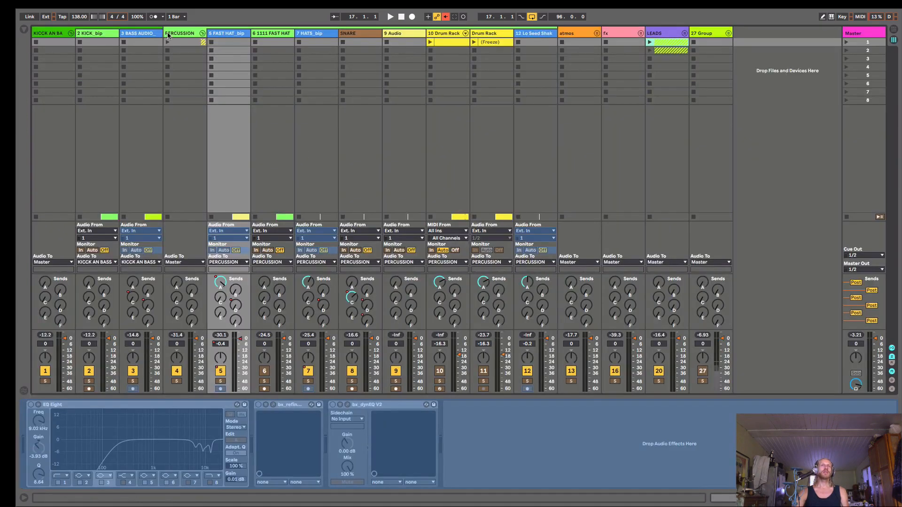
{"action": "left_click", "coordinate": [201, 33]}
{"action": "key", "text": "Tab"}
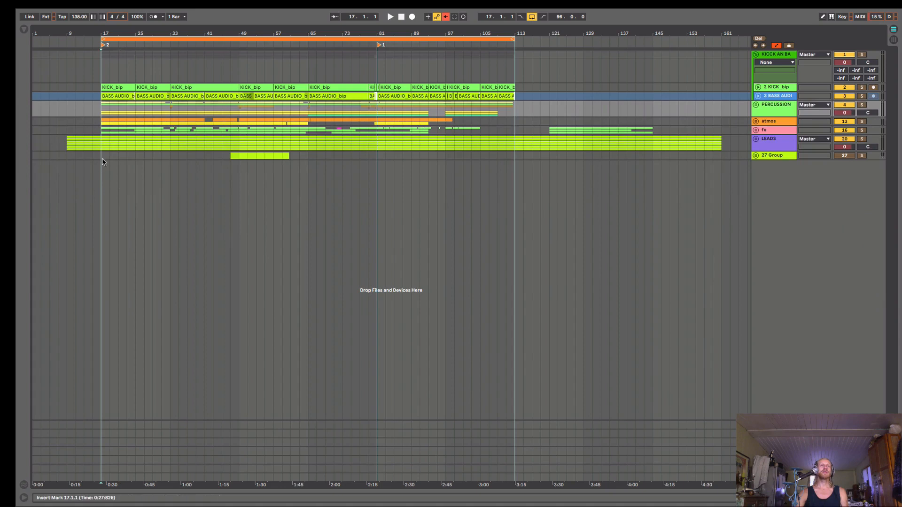
Select 17.1.1 to 63.1.1 on the 27 Group track and examine the tracks inside 27 Group and LEADS
{"action": "left_click_drag", "start_coordinate": [101, 157], "coordinate": [300, 162]}
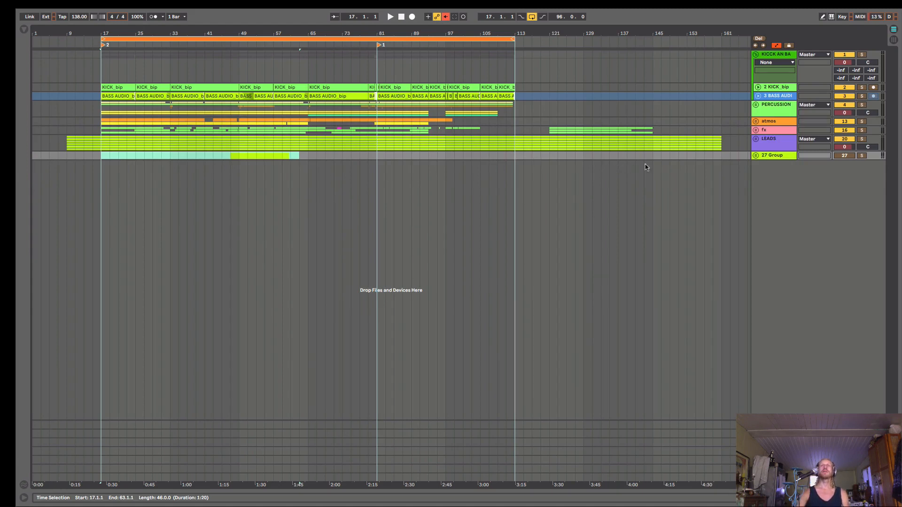
{"action": "left_click", "coordinate": [764, 146]}
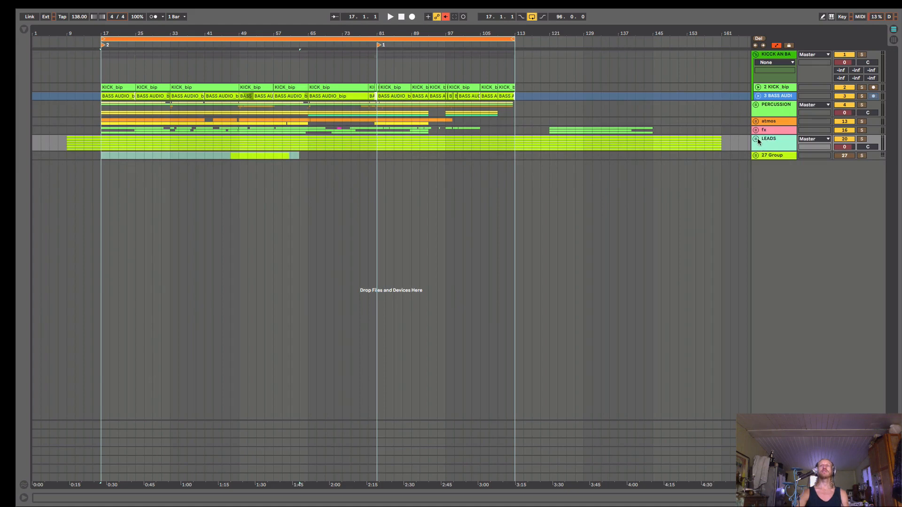
{"action": "left_click", "coordinate": [756, 140]}
{"action": "left_click", "coordinate": [756, 139]}
{"action": "left_click", "coordinate": [756, 156]}
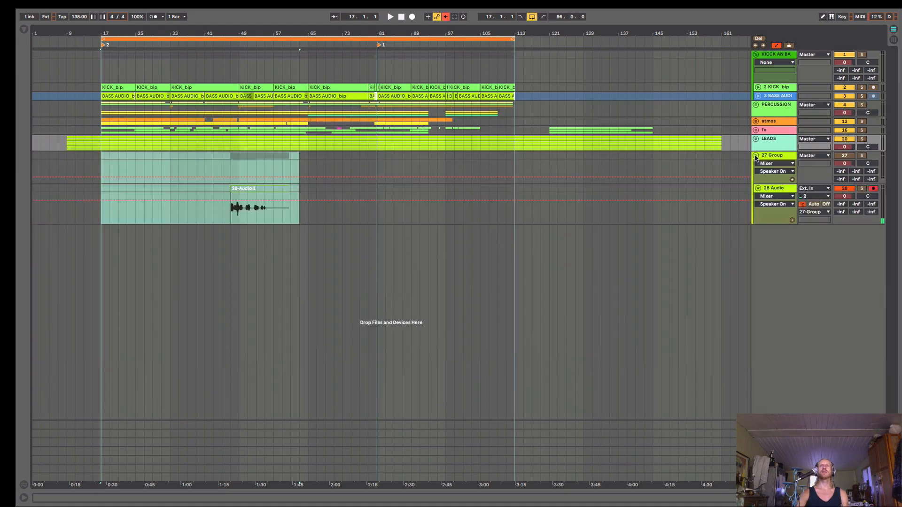
{"action": "left_click", "coordinate": [756, 140]}
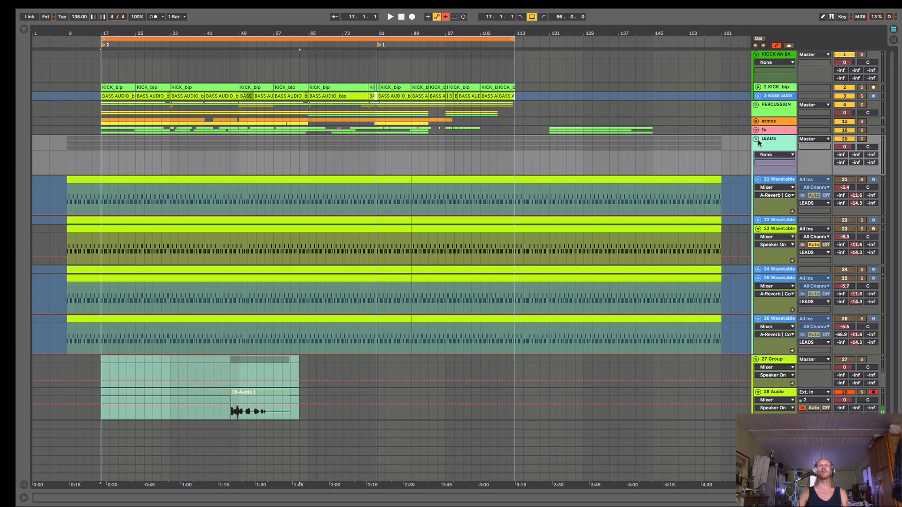
{"action": "left_click", "coordinate": [757, 139]}
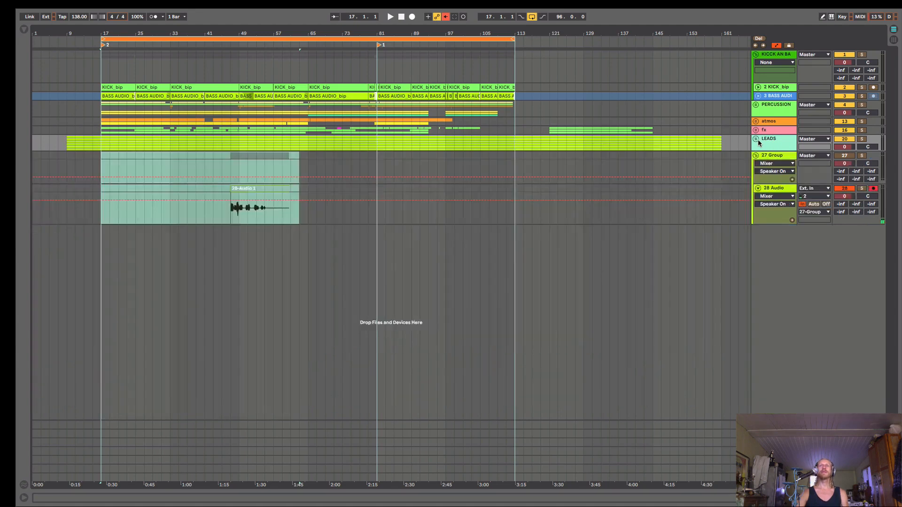
{"action": "left_click", "coordinate": [756, 155]}
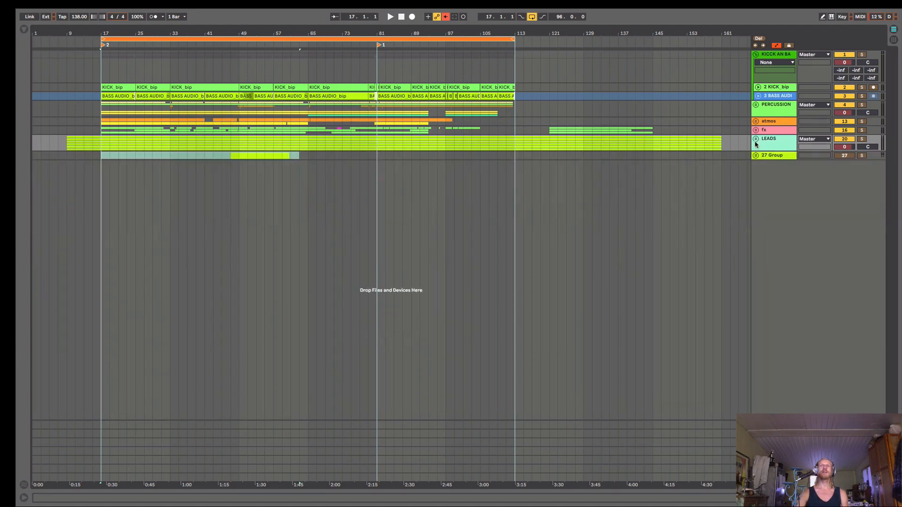
{"action": "left_click", "coordinate": [756, 139]}
{"action": "left_click", "coordinate": [756, 139]}
Look inside the atmos, fx and LEADS groups in turn, leaving each one folded
{"action": "left_click", "coordinate": [767, 116]}
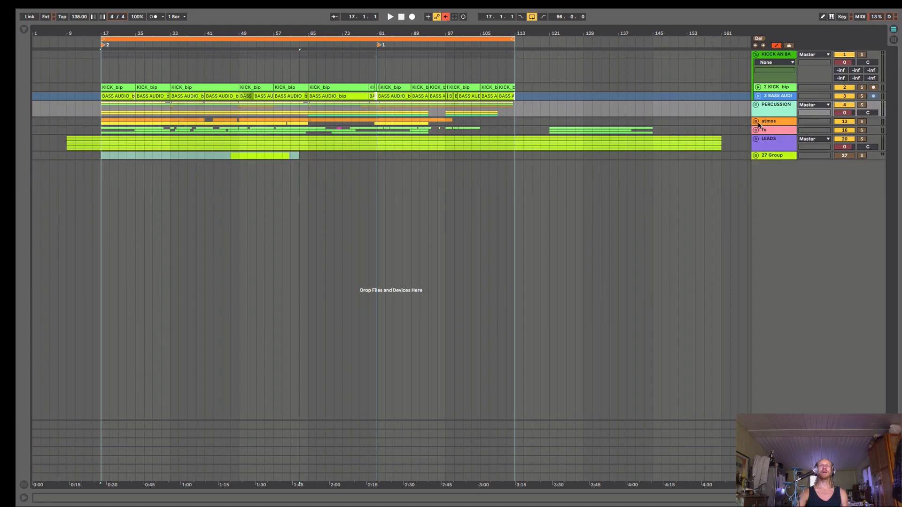
{"action": "left_click", "coordinate": [756, 122]}
{"action": "left_click", "coordinate": [756, 122]}
{"action": "left_click", "coordinate": [756, 130]}
{"action": "left_click", "coordinate": [756, 130]}
{"action": "left_click", "coordinate": [756, 139]}
{"action": "left_click", "coordinate": [756, 139]}
{"action": "left_click", "coordinate": [756, 140]}
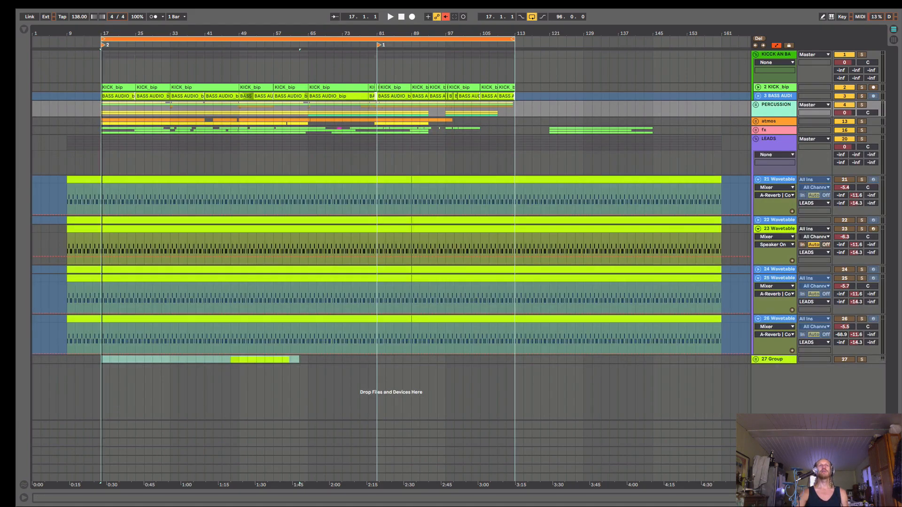
{"action": "left_click_drag", "start_coordinate": [97, 34], "coordinate": [97, 21]}
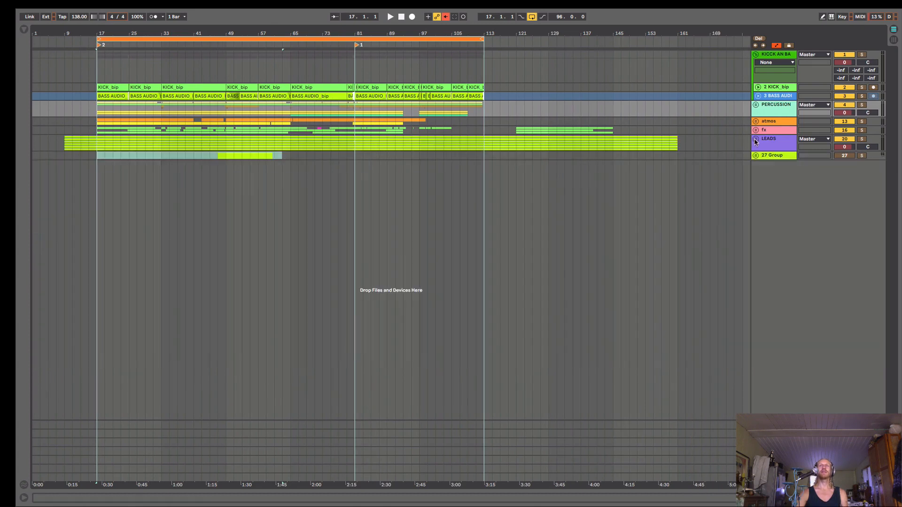
{"action": "left_click", "coordinate": [756, 139]}
{"action": "left_click", "coordinate": [771, 146]}
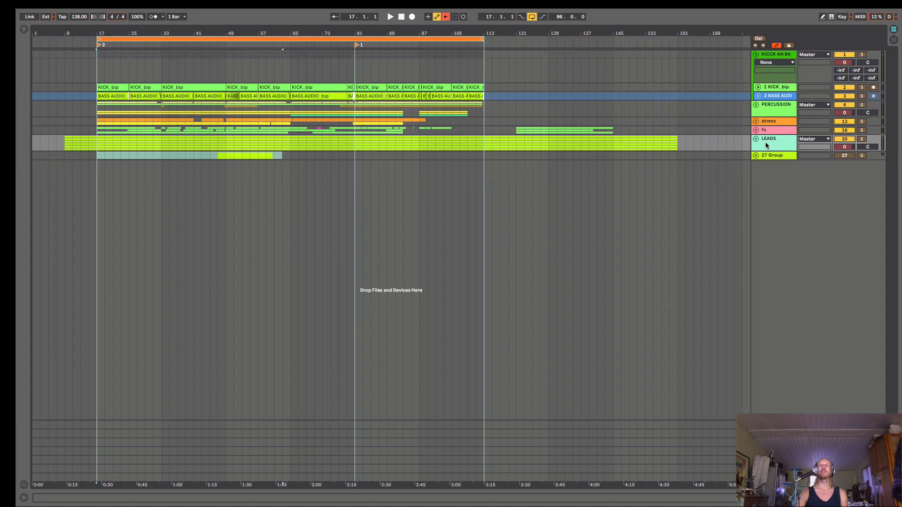
Review the fx group's snare effect tracks, the atmos group and the LEADS group's Wavetable tracks, folding each group again
{"action": "left_click", "coordinate": [757, 134]}
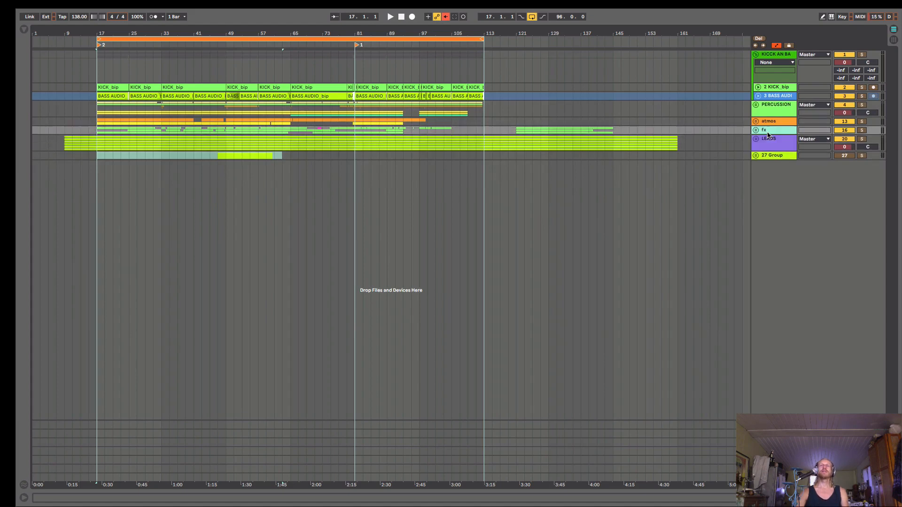
{"action": "left_click", "coordinate": [757, 131]}
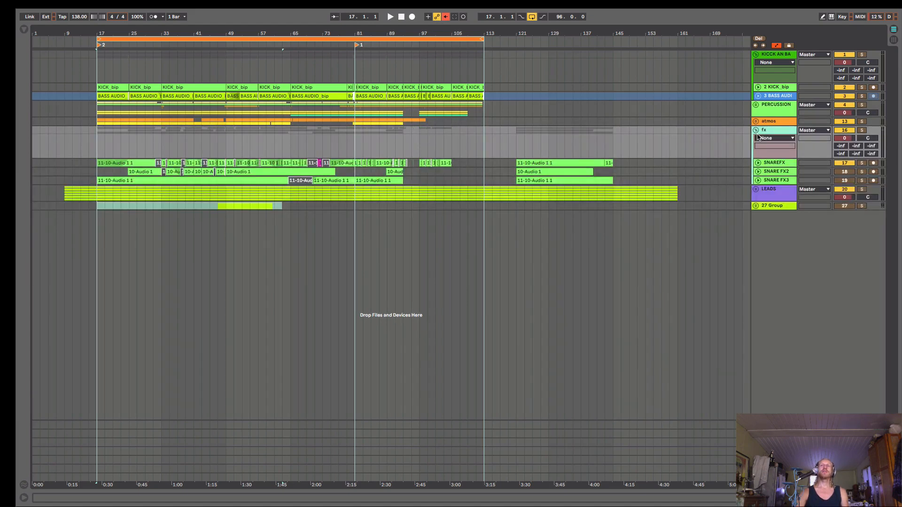
{"action": "left_click", "coordinate": [756, 131]}
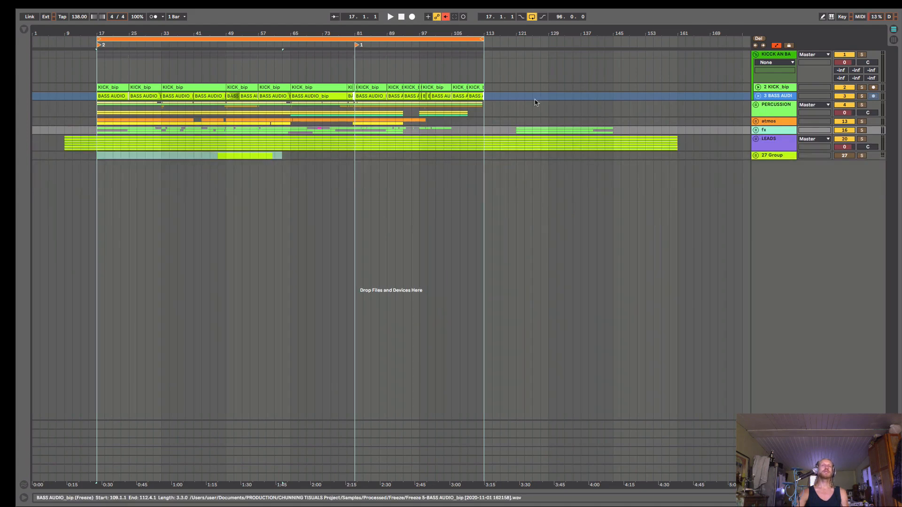
{"action": "left_click", "coordinate": [756, 121]}
{"action": "left_click", "coordinate": [756, 122]}
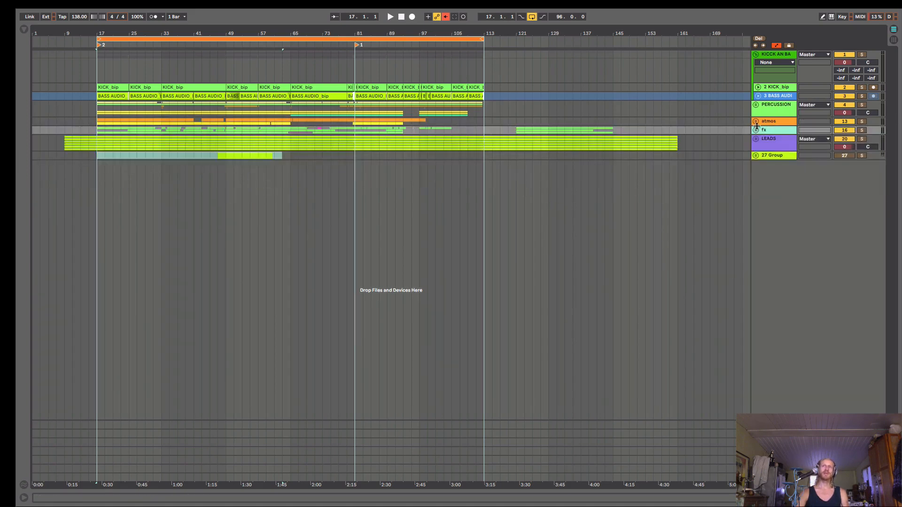
{"action": "left_click", "coordinate": [756, 139]}
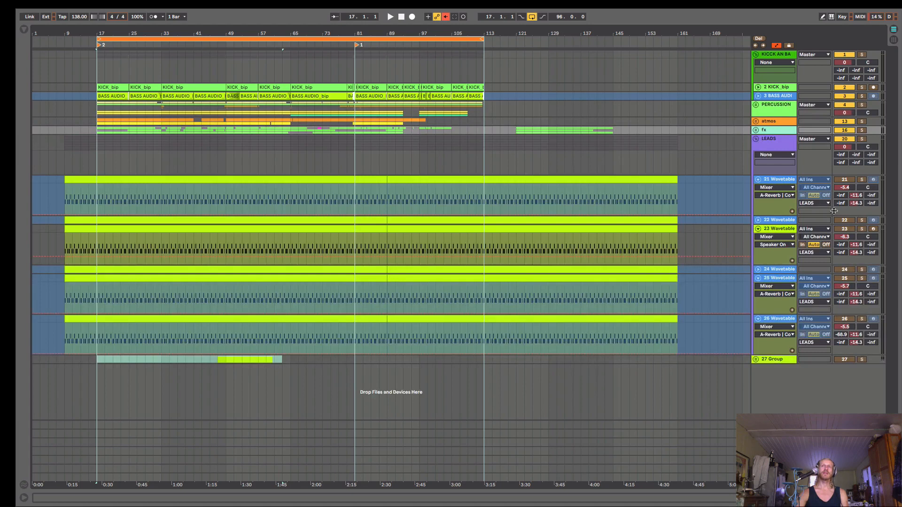
{"action": "left_click", "coordinate": [757, 139]}
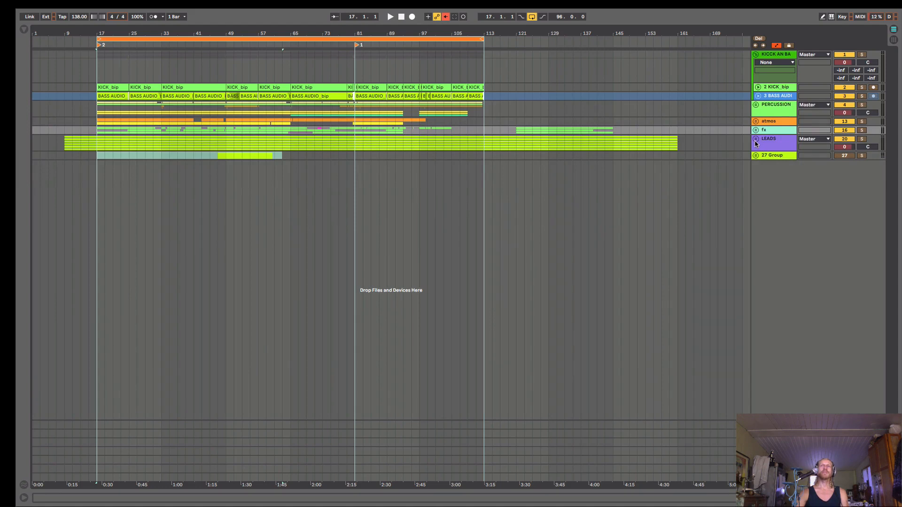
{"action": "left_click", "coordinate": [756, 139]}
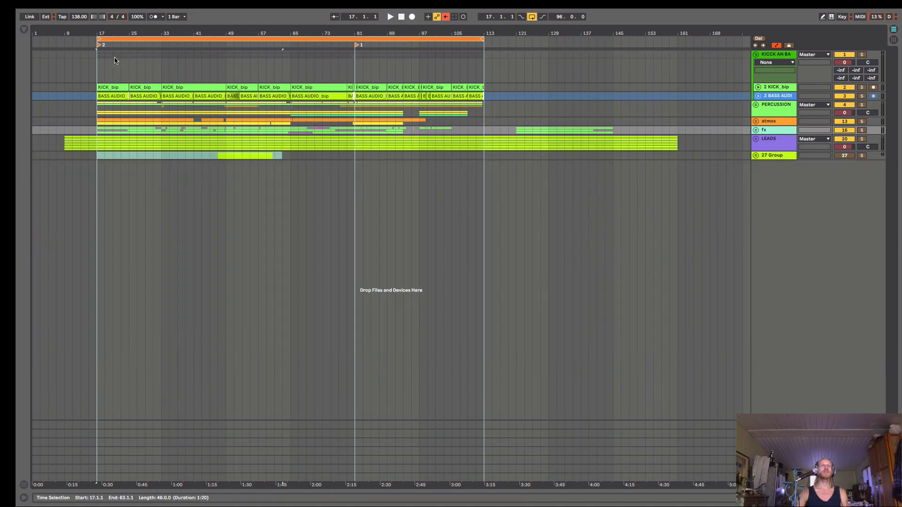
Play the arrangement from bar 17 with the KICCK AN BASS group soloed, and add the PERCUSSION group to the solo
{"action": "left_click_drag", "start_coordinate": [106, 35], "coordinate": [107, 54]}
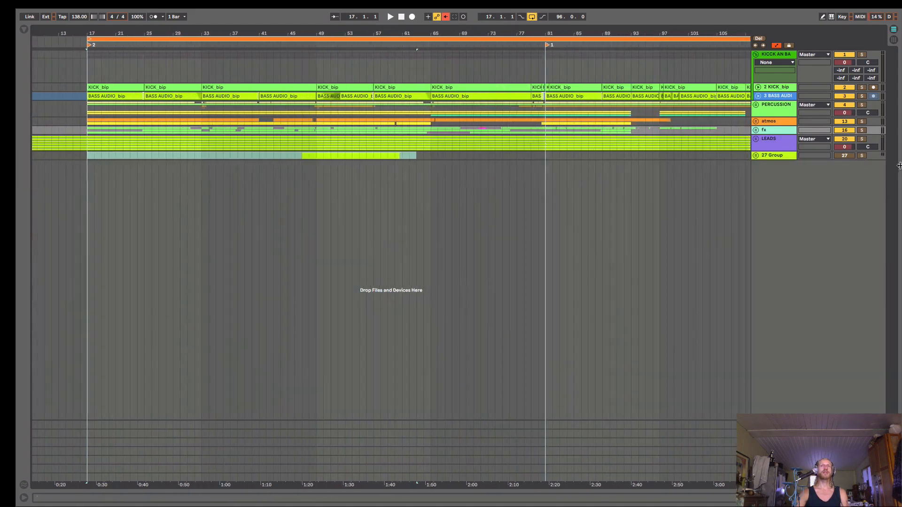
{"action": "left_click", "coordinate": [863, 55]}
{"action": "key", "text": "space"}
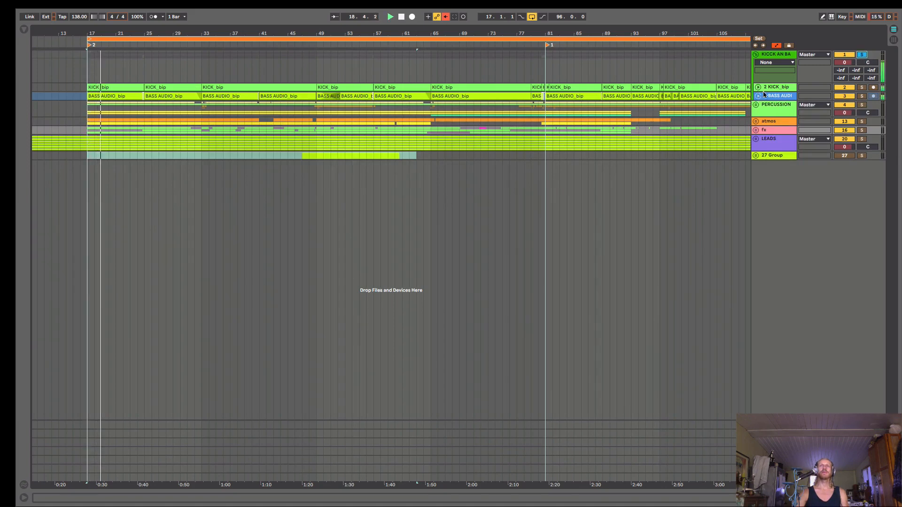
{"action": "left_click", "coordinate": [861, 105]}
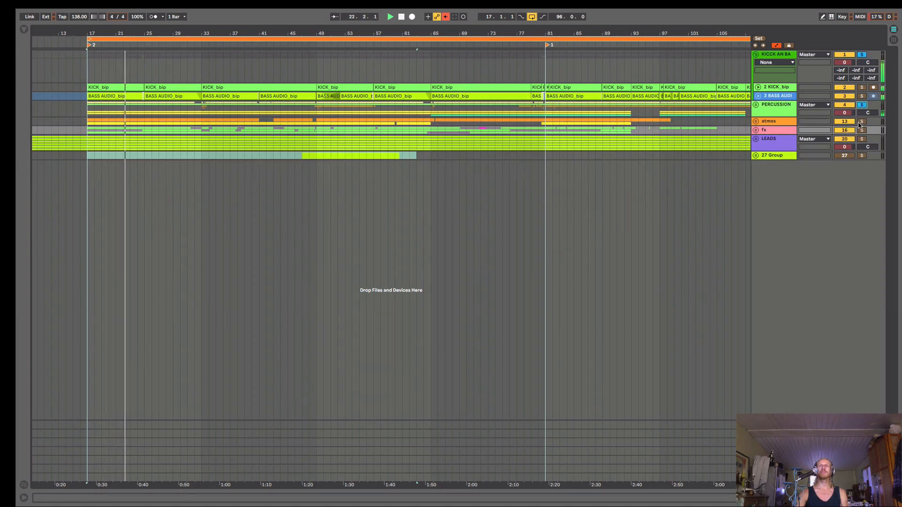
Add the atmos group to the solo, audition fx alone and with KICCK AN BASS, and clear every solo
{"action": "left_click", "coordinate": [862, 122]}
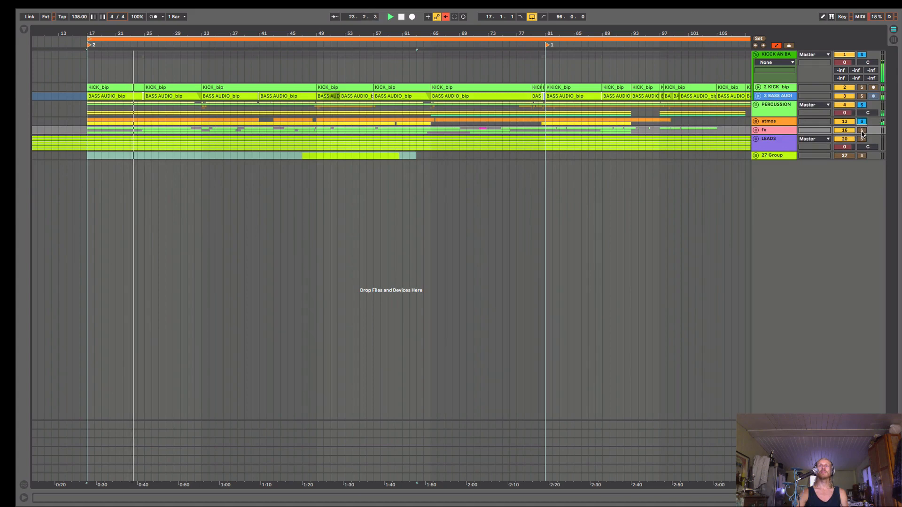
{"action": "left_click", "coordinate": [863, 131]}
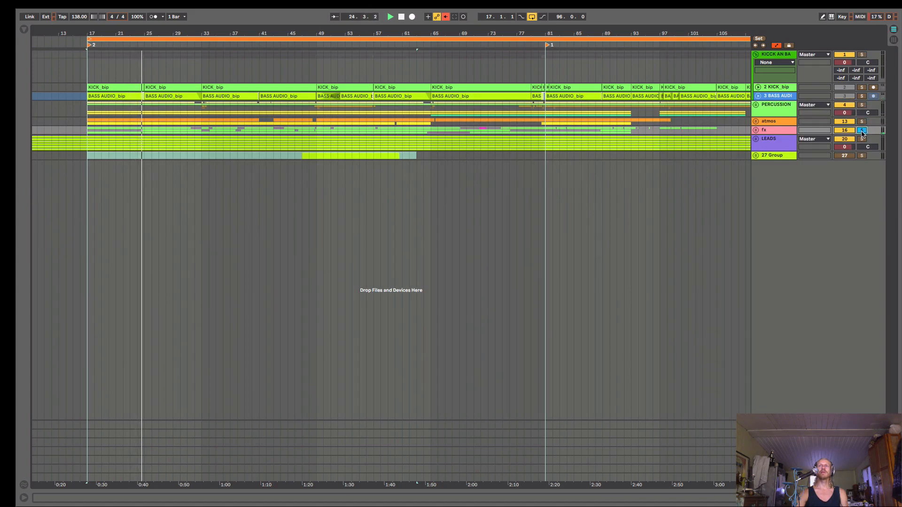
{"action": "left_click", "coordinate": [862, 55]}
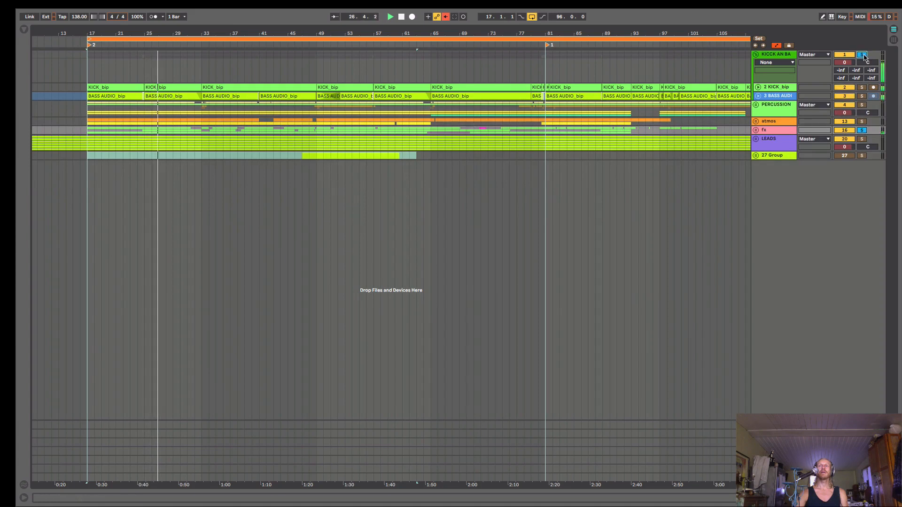
{"action": "left_click", "coordinate": [864, 55]}
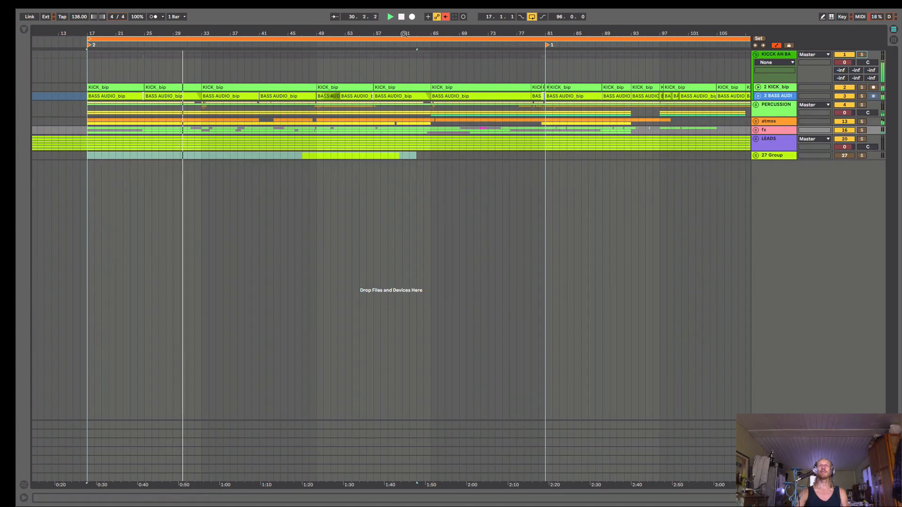
Stop playback, show the whole arrangement and select the loop range from 17.1.1 to 113.1.1
{"action": "key", "text": "space"}
{"action": "left_click_drag", "start_coordinate": [405, 34], "coordinate": [277, 33]}
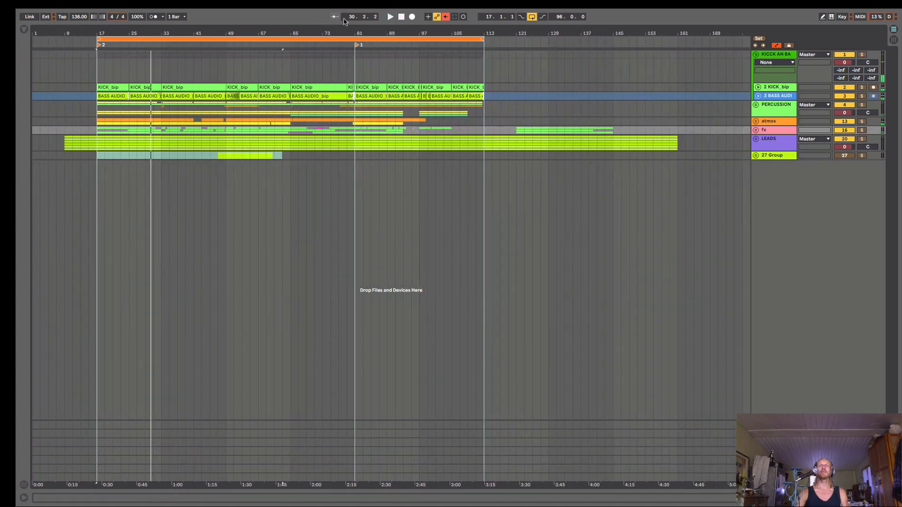
{"action": "left_click", "coordinate": [401, 17]}
{"action": "left_click", "coordinate": [211, 40]}
{"action": "key", "text": "space"}
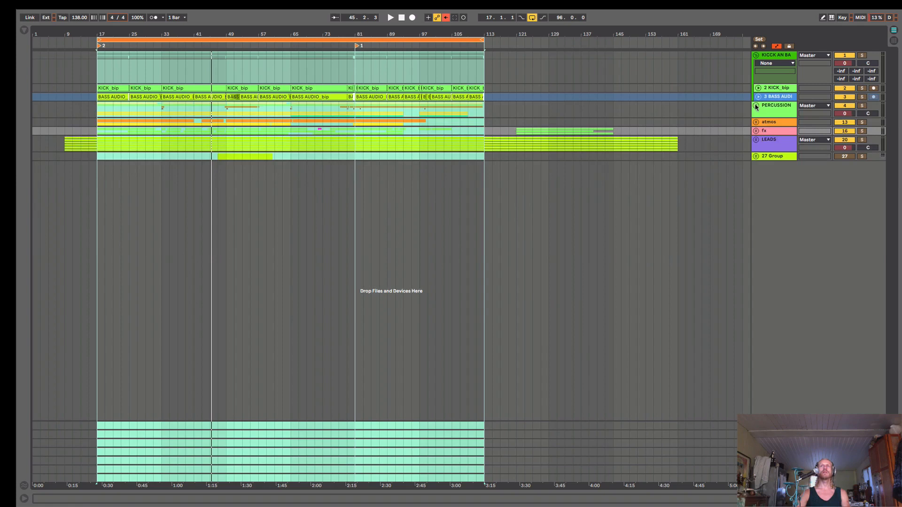
Unfold the PERCUSSION group to examine its tracks and check inside atmos, leaving atmos folded
{"action": "left_click", "coordinate": [756, 106]}
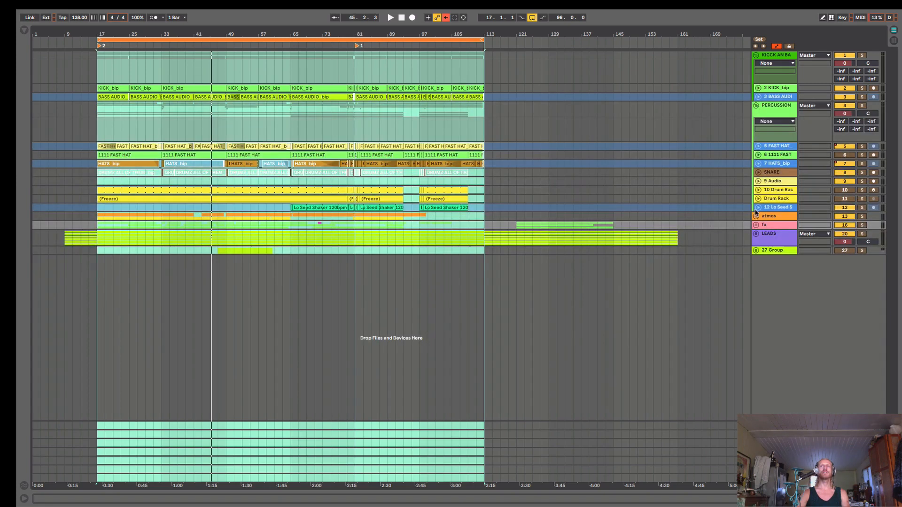
{"action": "left_click", "coordinate": [756, 216]}
{"action": "left_click", "coordinate": [756, 216]}
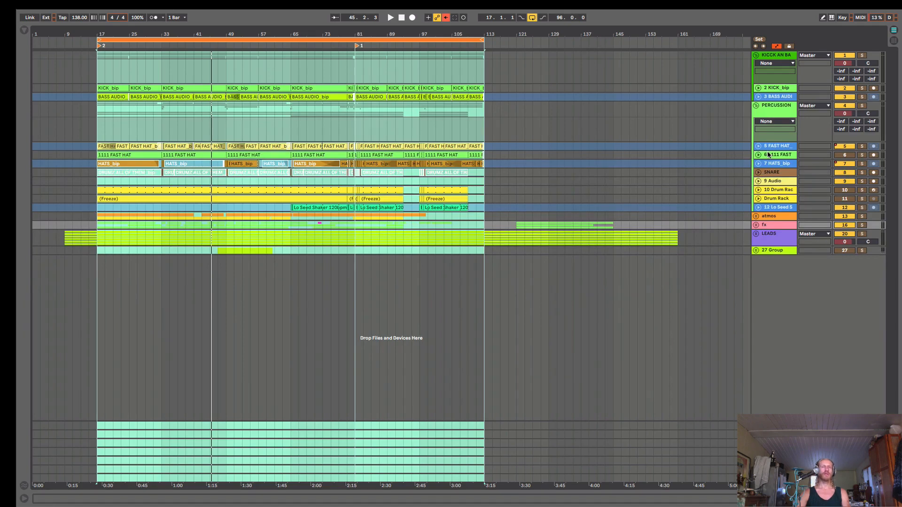
Switch to Session View and fold the PERCUSSION and KICCK AN BASS groups
{"action": "key", "text": "Tab"}
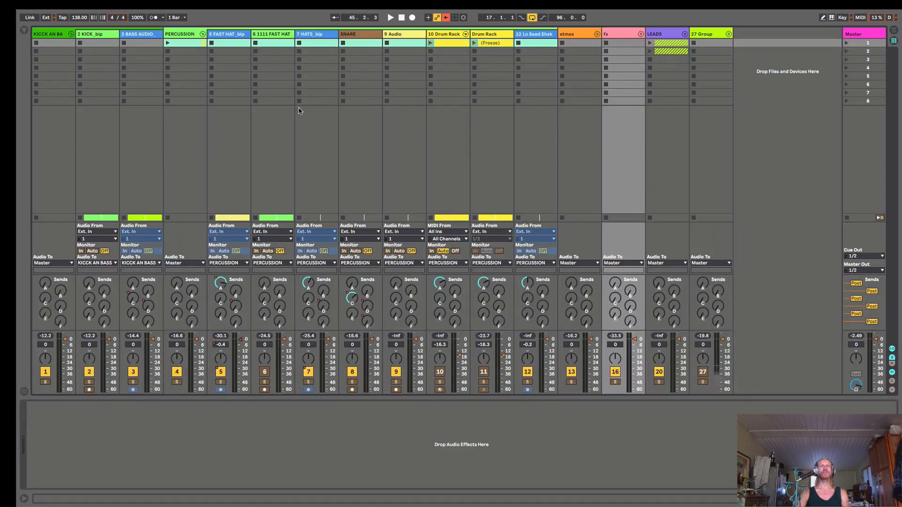
{"action": "left_click", "coordinate": [202, 33]}
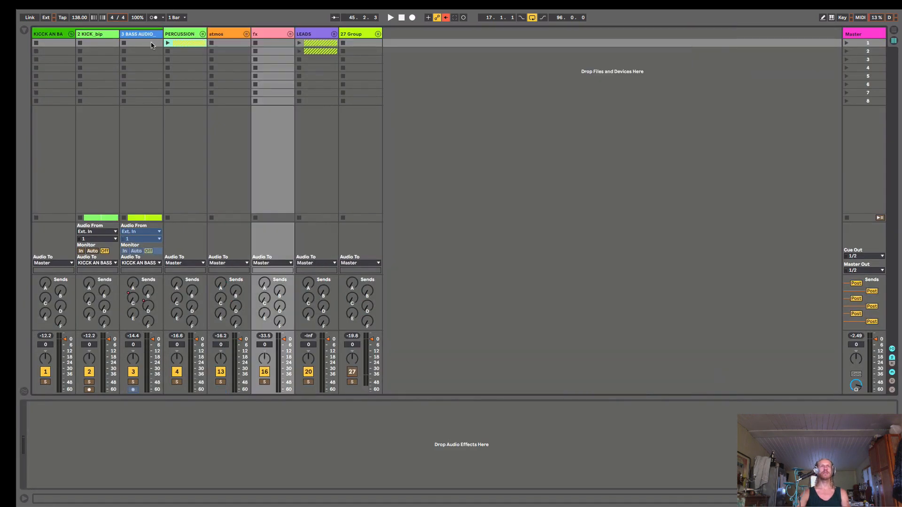
{"action": "left_click", "coordinate": [71, 34]}
{"action": "left_click", "coordinate": [71, 34]}
{"action": "left_click", "coordinate": [111, 35]}
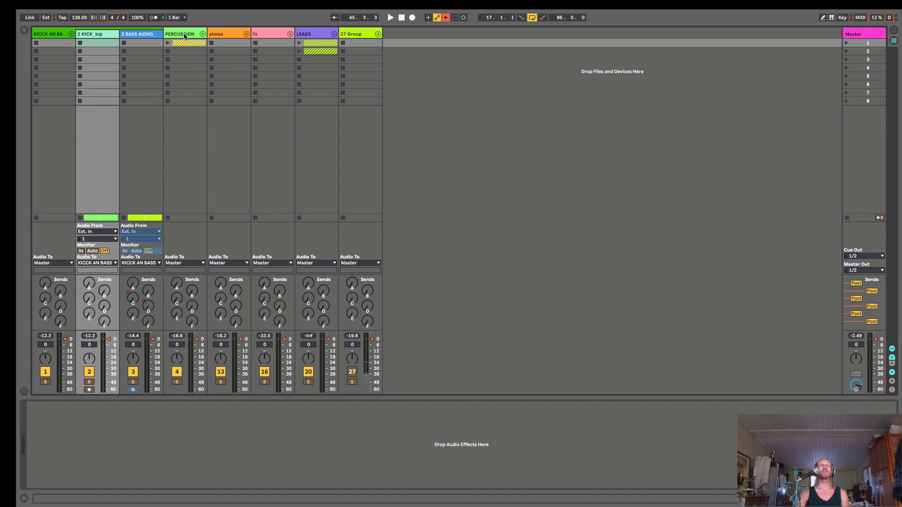
{"action": "left_click", "coordinate": [72, 34]}
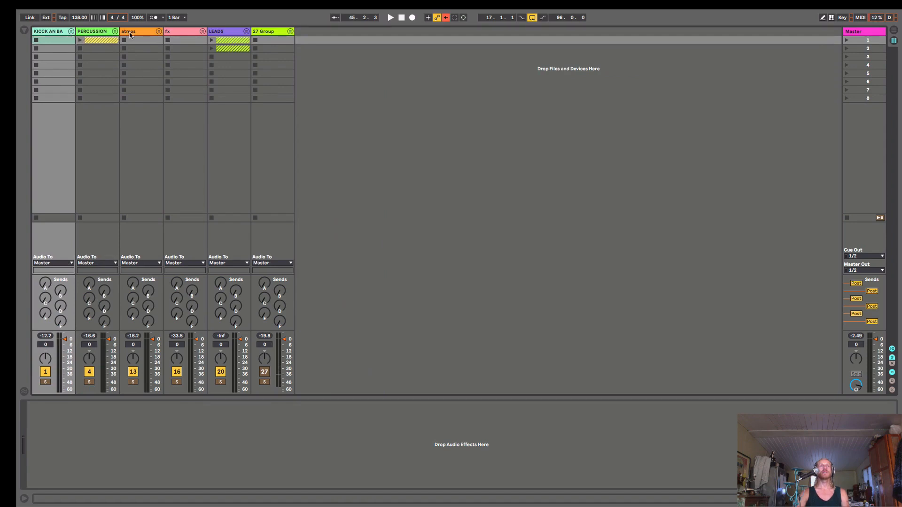
Compare the folded atmos, fx and LEADS groups by selecting each in turn, ending on atmos
{"action": "left_click", "coordinate": [160, 36]}
{"action": "left_click", "coordinate": [177, 36]}
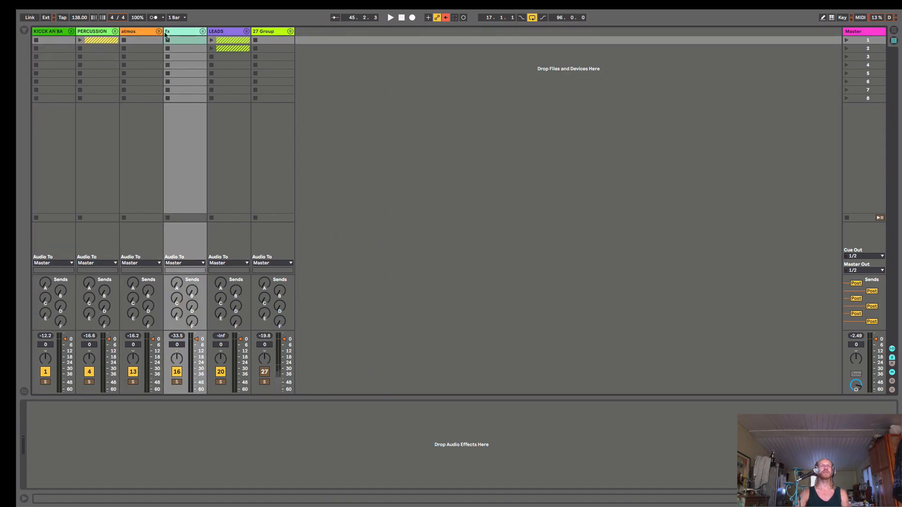
{"action": "left_click", "coordinate": [146, 34]}
{"action": "left_click", "coordinate": [179, 35]}
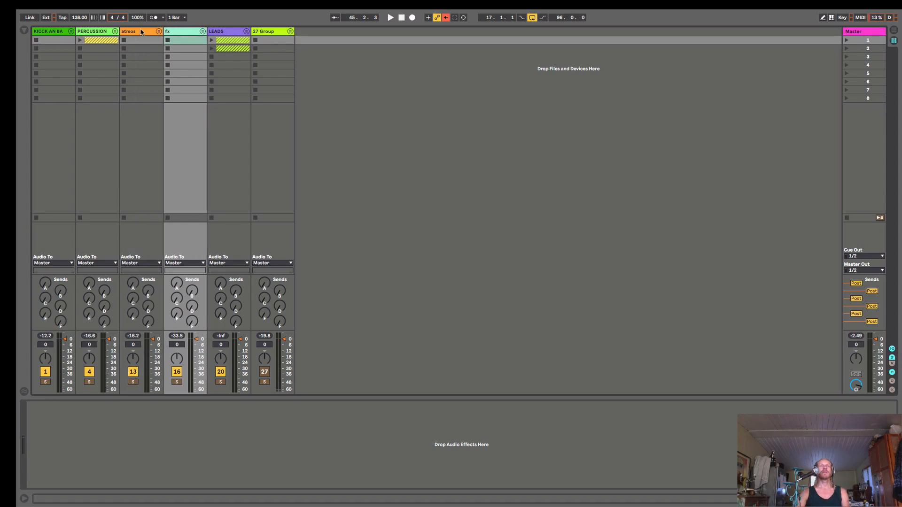
{"action": "left_click", "coordinate": [142, 34]}
{"action": "left_click", "coordinate": [170, 32]}
{"action": "left_click", "coordinate": [230, 34]}
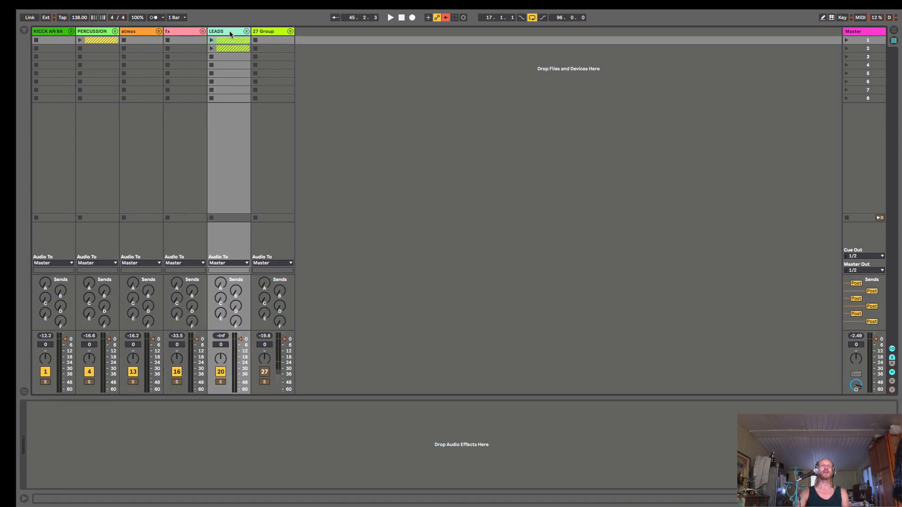
{"action": "left_click", "coordinate": [189, 34]}
{"action": "left_click", "coordinate": [151, 32]}
{"action": "left_click", "coordinate": [178, 32]}
{"action": "left_click", "coordinate": [149, 33]}
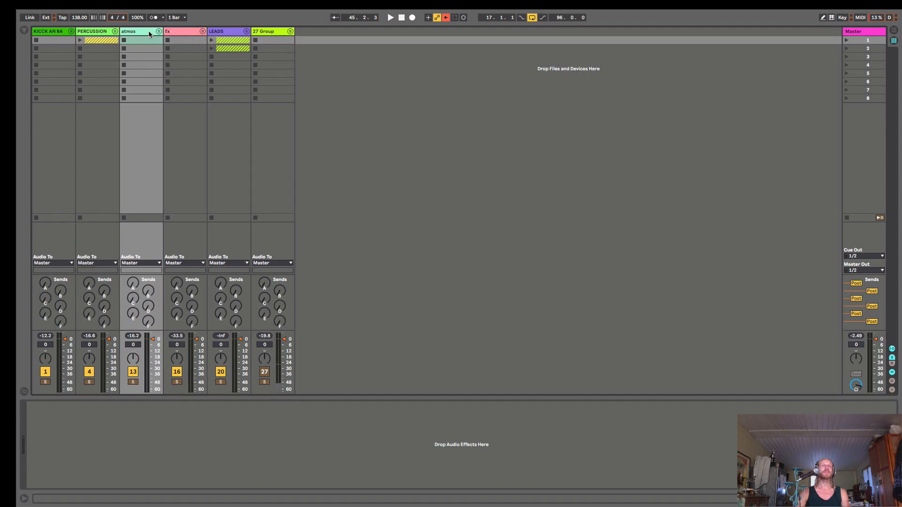
Return to Arrangement View, look inside the PERCUSSION group, solo it and fold it again
{"action": "key", "text": "Tab"}
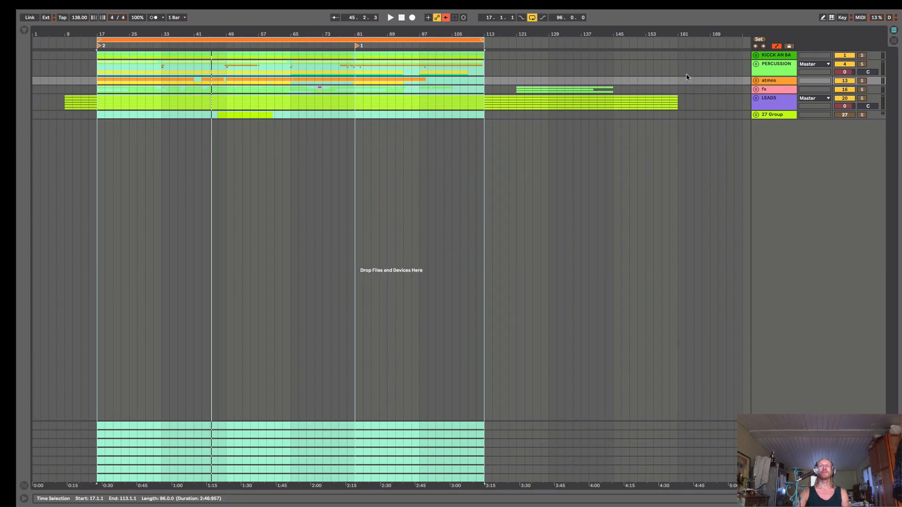
{"action": "mouse_move", "coordinate": [224, 37]}
{"action": "left_mouse_down"}
{"action": "mouse_move", "coordinate": [225, 45]}
{"action": "mouse_move", "coordinate": [226, 38]}
{"action": "left_mouse_up"}
{"action": "left_click", "coordinate": [757, 64]}
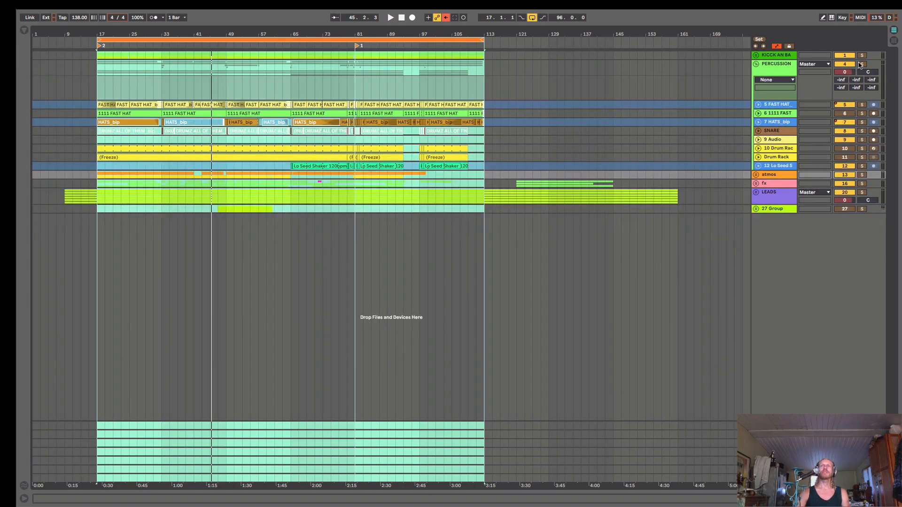
{"action": "left_click", "coordinate": [861, 65]}
{"action": "left_click", "coordinate": [757, 65]}
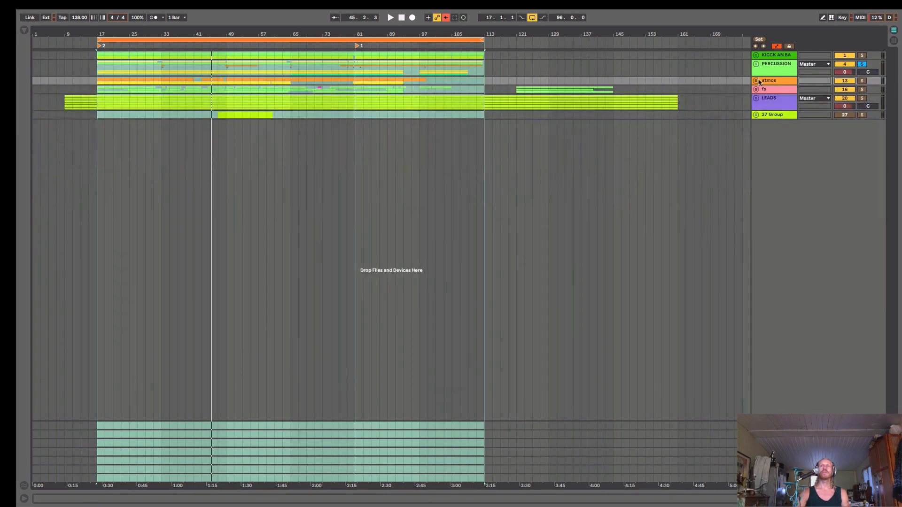
Unfold the atmos, fx and LEADS groups, playing the arrangement in Session View with KICCK AN BASS and PERCUSSION soloed
{"action": "left_click", "coordinate": [756, 81]}
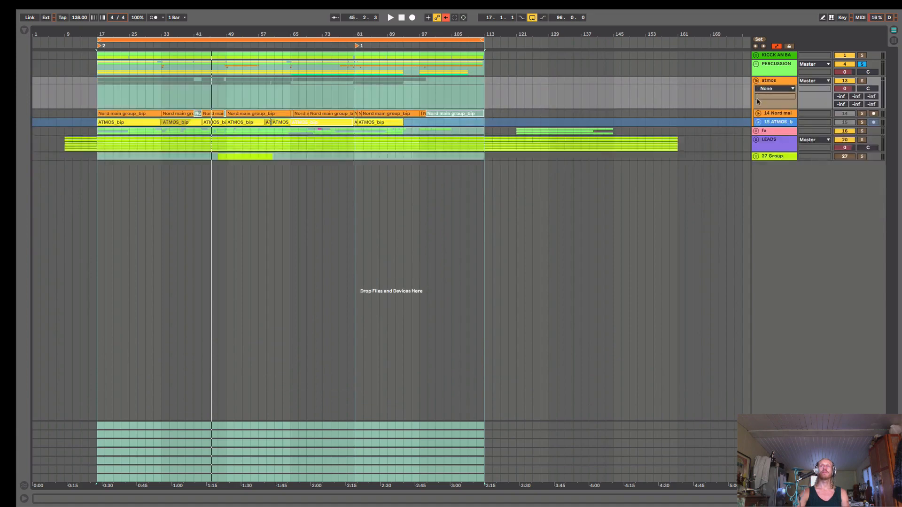
{"action": "left_click", "coordinate": [756, 131]}
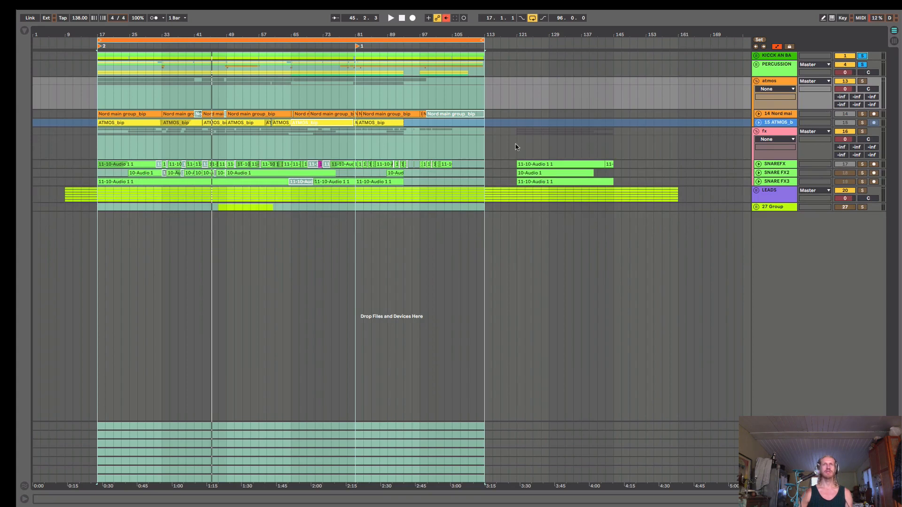
{"action": "key", "text": "Tab"}
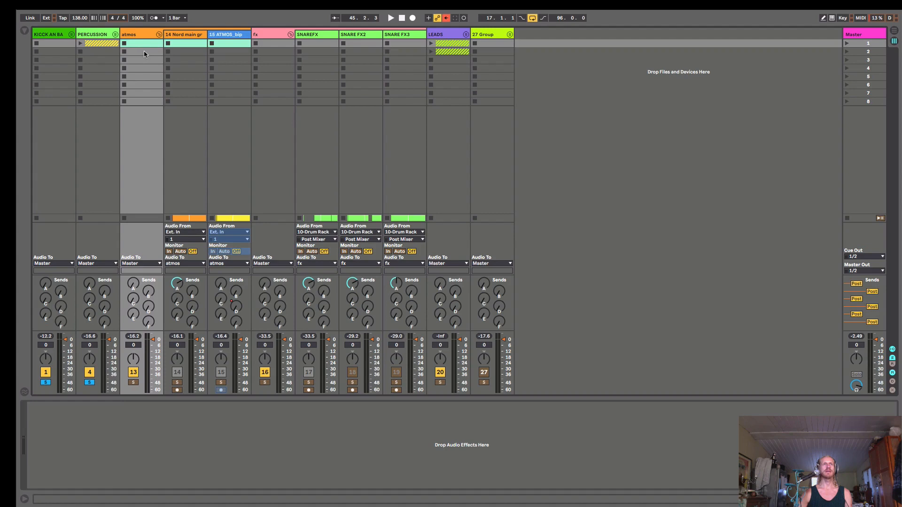
{"action": "key", "text": "space"}
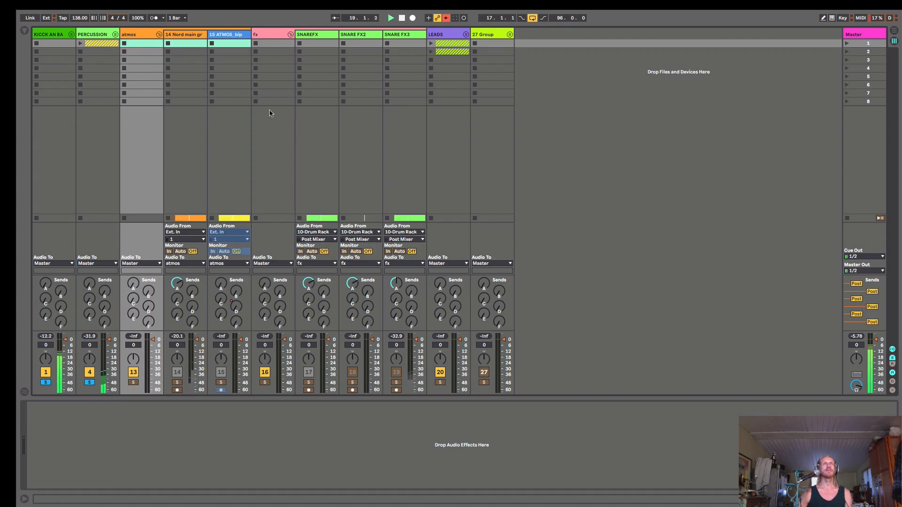
{"action": "left_click", "coordinate": [465, 34]}
{"action": "left_click", "coordinate": [444, 34]}
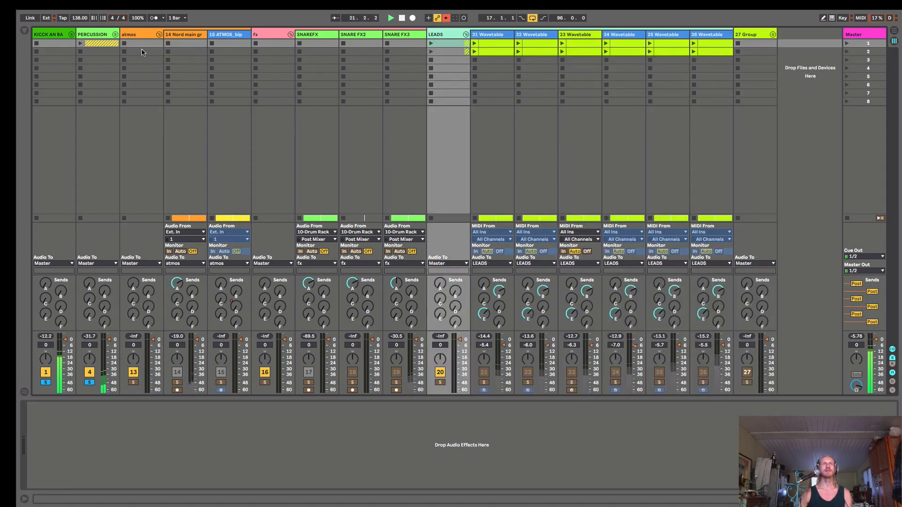
Show the browser at a narrower width and insert a new MIDI track
{"action": "left_click", "coordinate": [25, 31]}
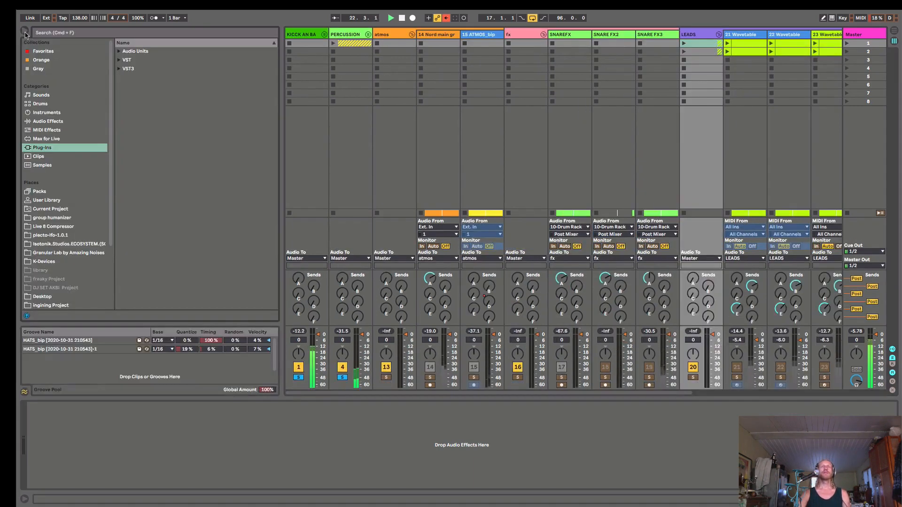
{"action": "left_click_drag", "start_coordinate": [281, 122], "coordinate": [214, 129]}
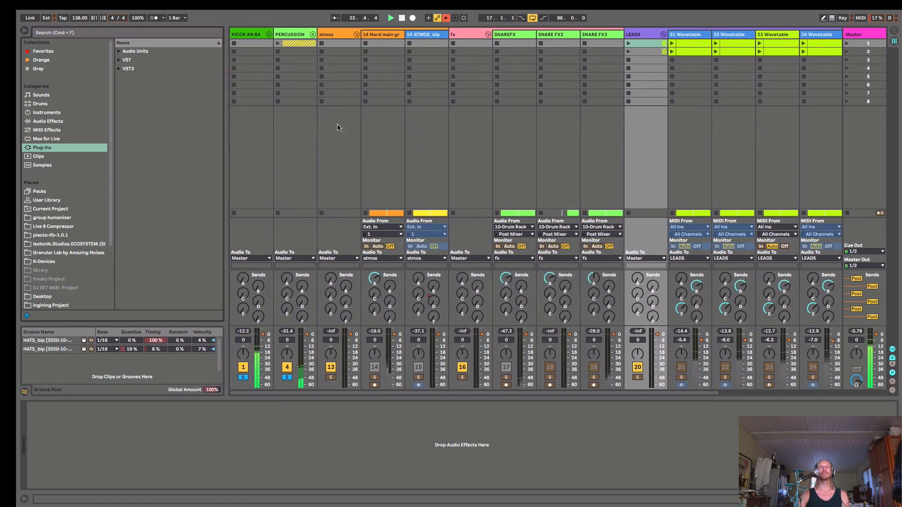
{"action": "right_click", "coordinate": [638, 36]}
{"action": "left_click", "coordinate": [668, 97]}
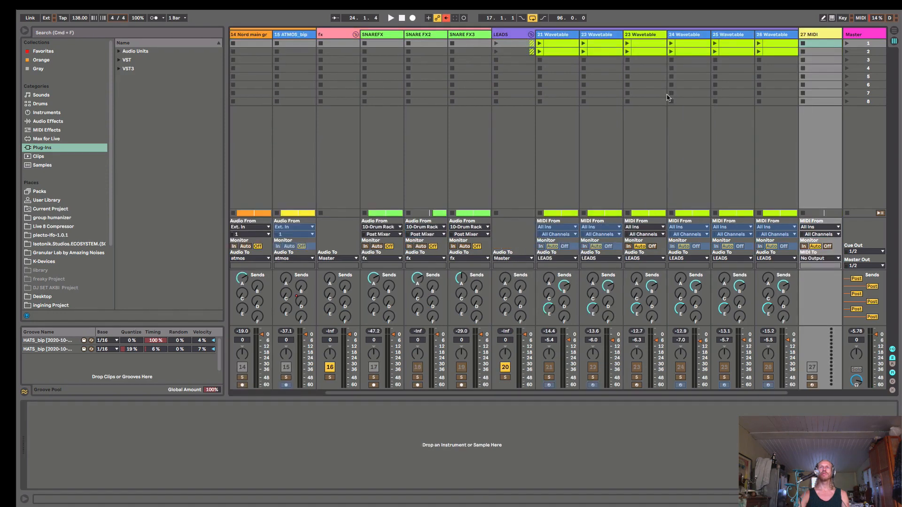
Move the new MIDI track into LEADS right after 23 Wavetable and copy a note clip into its first slot
{"action": "left_click", "coordinate": [814, 37]}
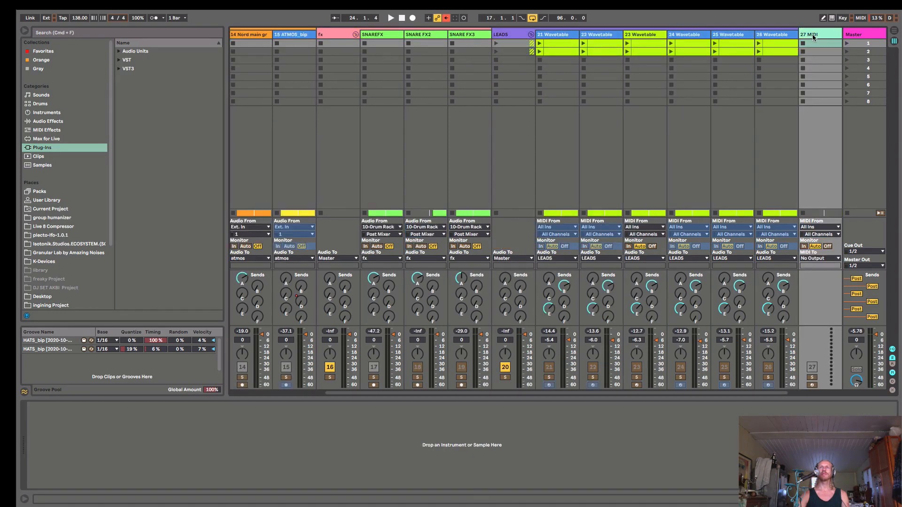
{"action": "left_click_drag", "start_coordinate": [814, 36], "coordinate": [685, 47]}
{"action": "left_click", "coordinate": [657, 39]}
{"action": "left_click", "coordinate": [676, 36]}
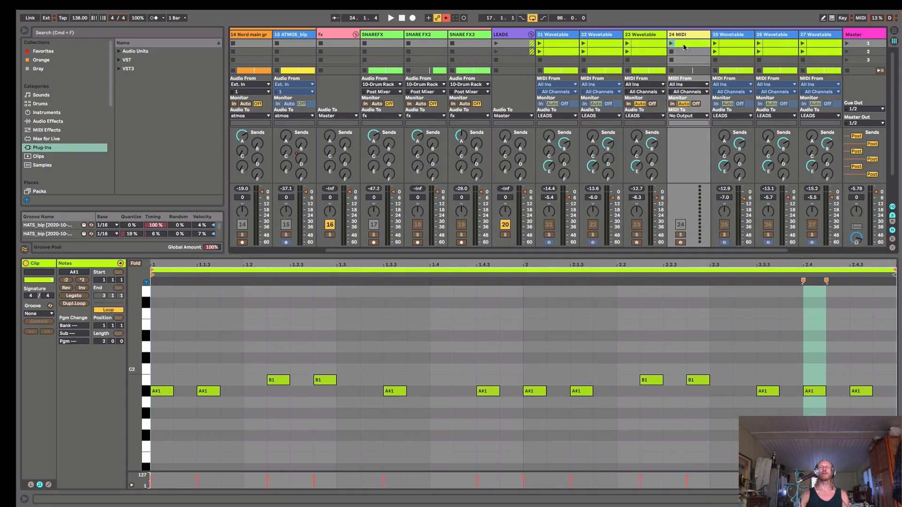
Launch the new track's clip, solo the track and load the Wavetable instrument onto it
{"action": "left_click", "coordinate": [672, 44]}
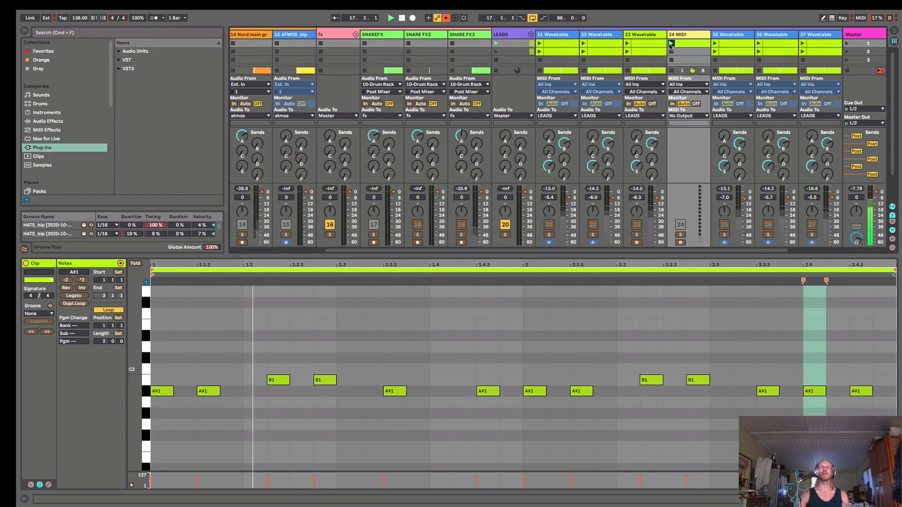
{"action": "left_click", "coordinate": [680, 235]}
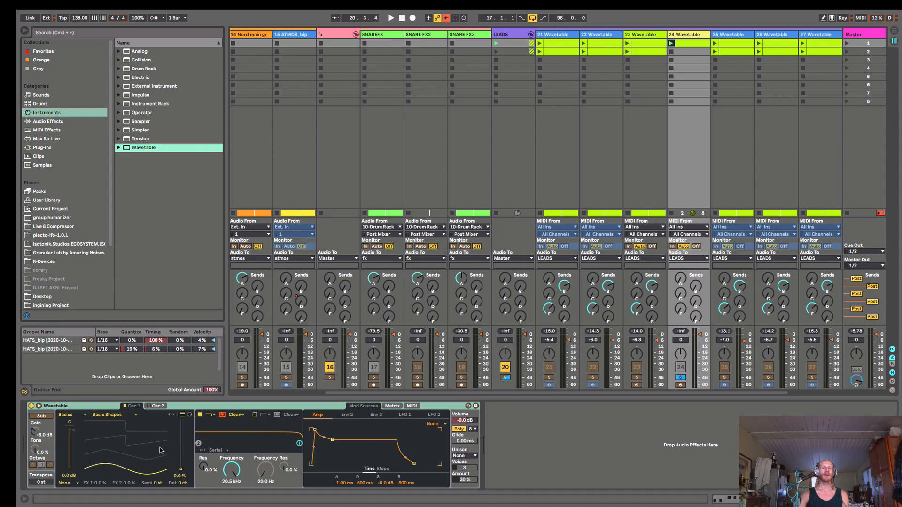
Set Wavetable's Osc 1 to Amber from the Collection category and unsolo the track, leaving the LEADS group soloed
{"action": "left_click", "coordinate": [121, 417]}
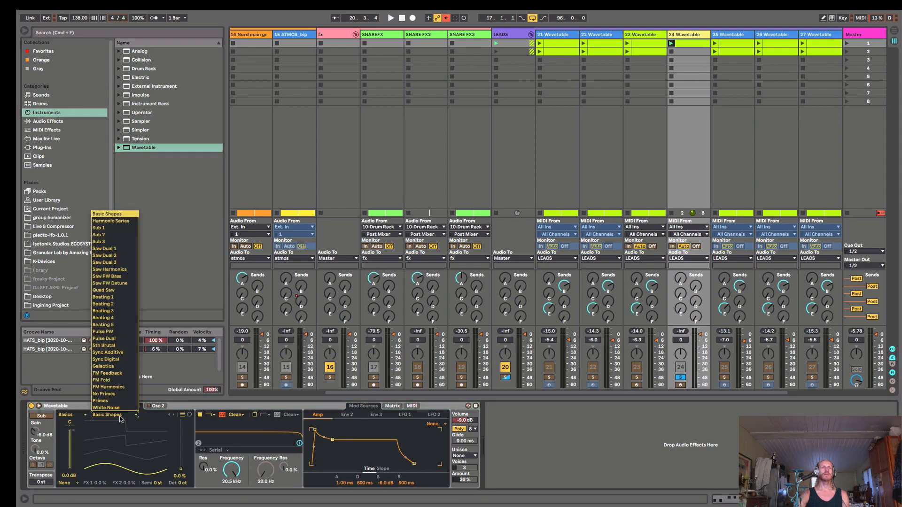
{"action": "left_click", "coordinate": [86, 415]}
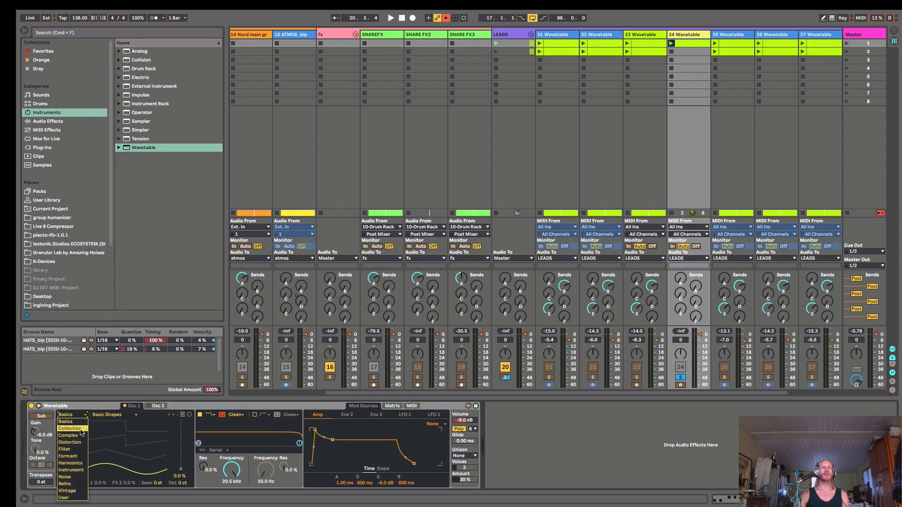
{"action": "left_click", "coordinate": [79, 428]}
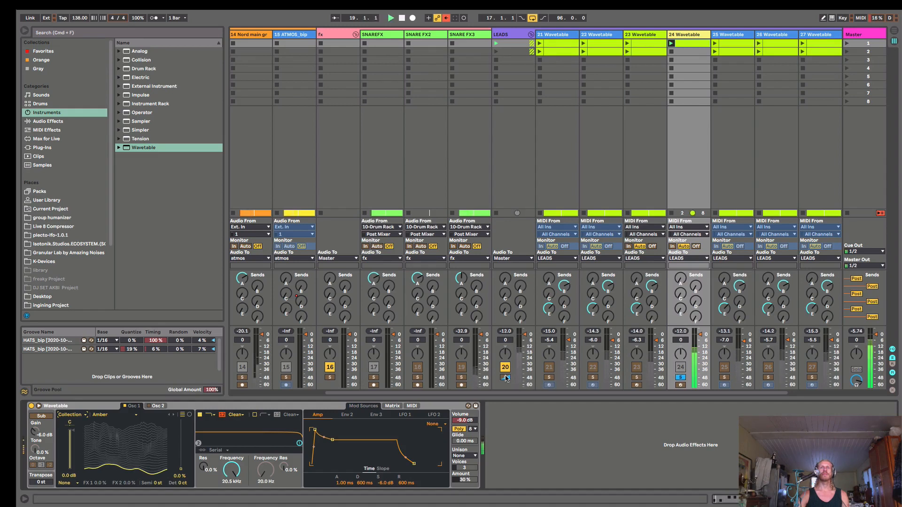
{"action": "left_click", "coordinate": [681, 377]}
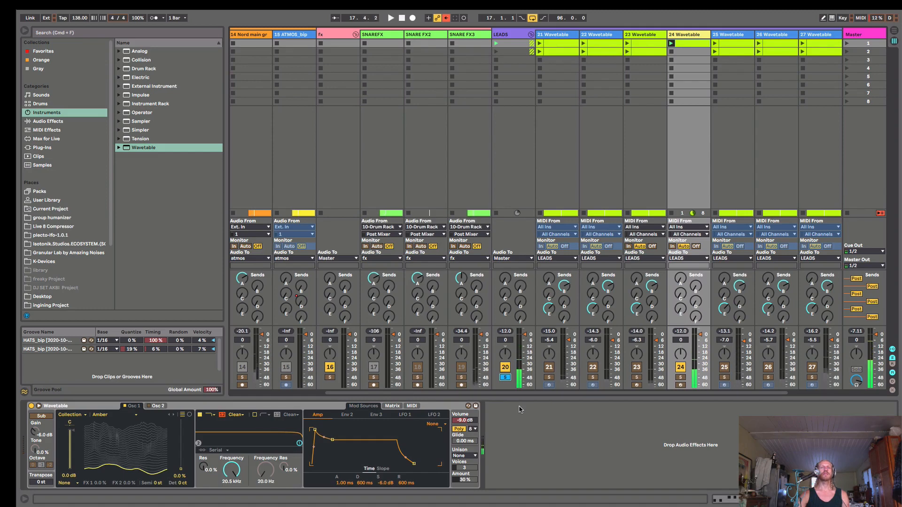
Transpose all notes in 24 Wavetable's first clip down one octave and play the result
{"action": "key", "text": "space"}
{"action": "double_click", "coordinate": [685, 43]}
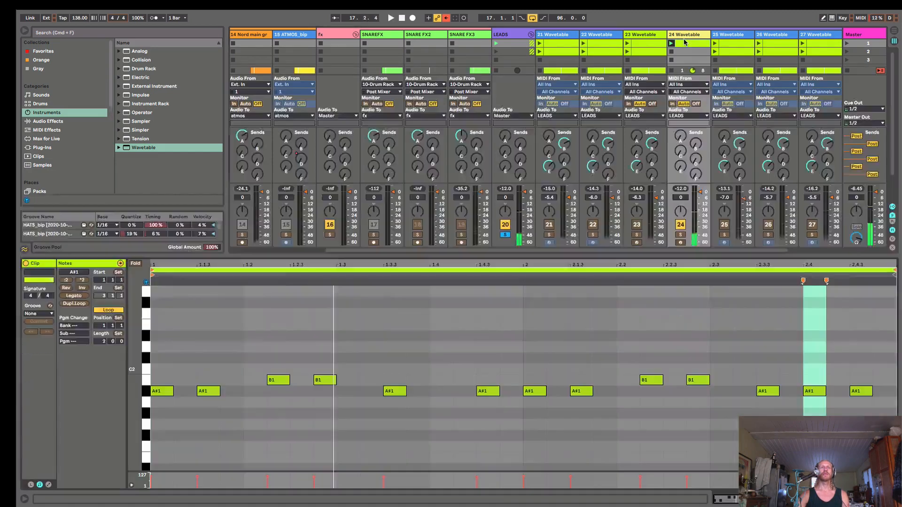
{"action": "left_click", "coordinate": [362, 299]}
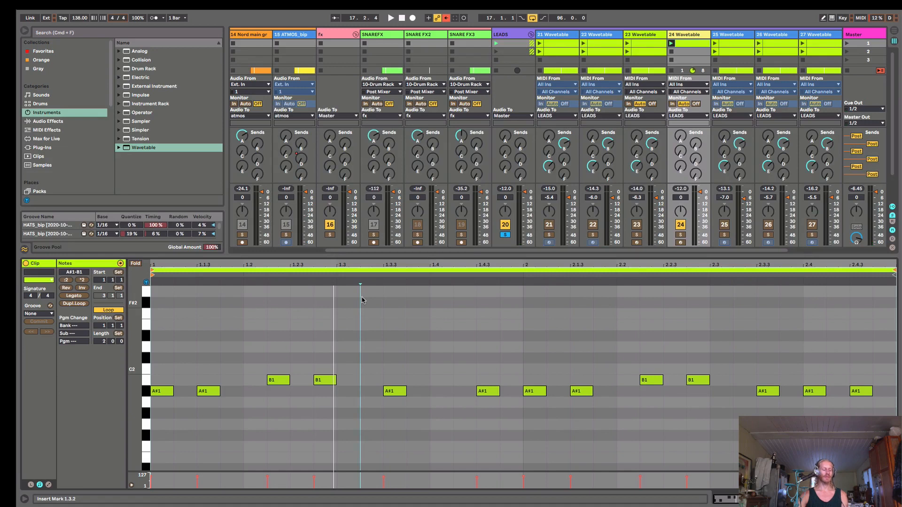
{"action": "key", "text": "super+a"}
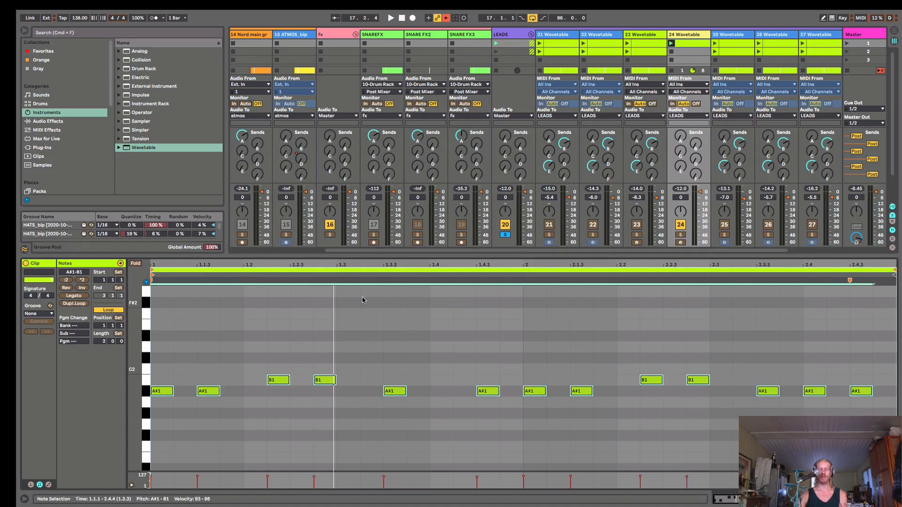
{"action": "key", "text": "shift+Down"}
{"action": "key", "text": "space"}
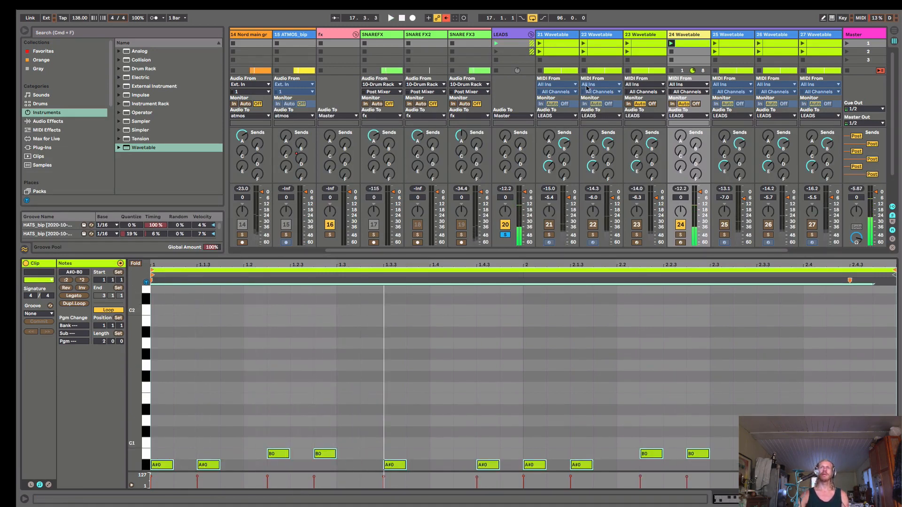
Switch 24 Wavetable's Osc 1 to the Sapphire wavetable and raise its wavetable position to 34% during playback
{"action": "double_click", "coordinate": [675, 37]}
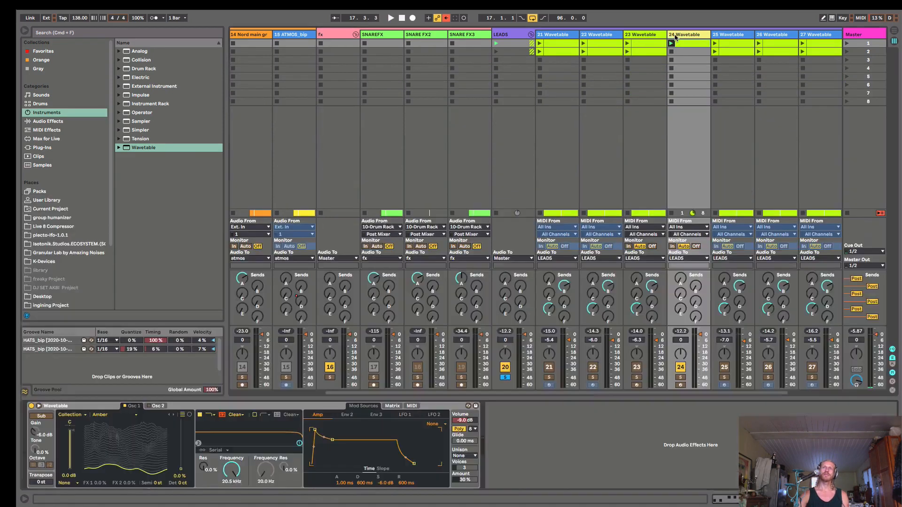
{"action": "left_click", "coordinate": [96, 416]}
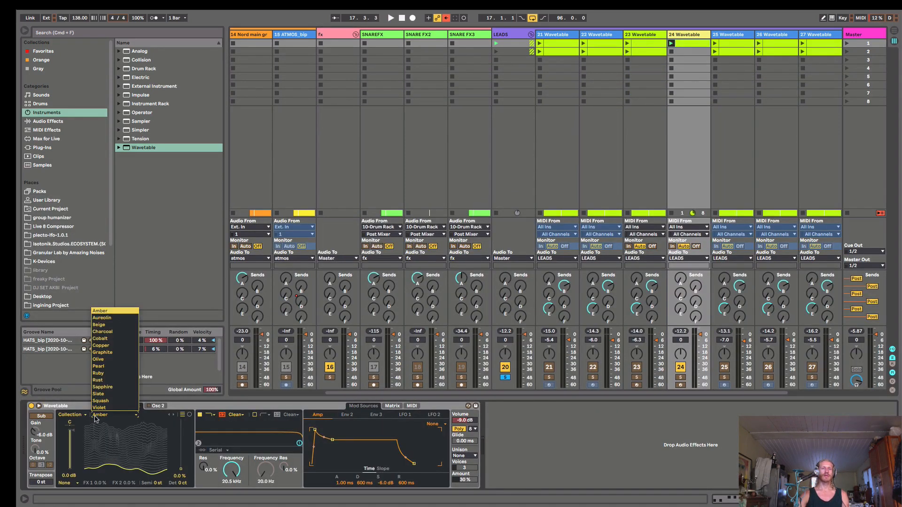
{"action": "left_click", "coordinate": [109, 388]}
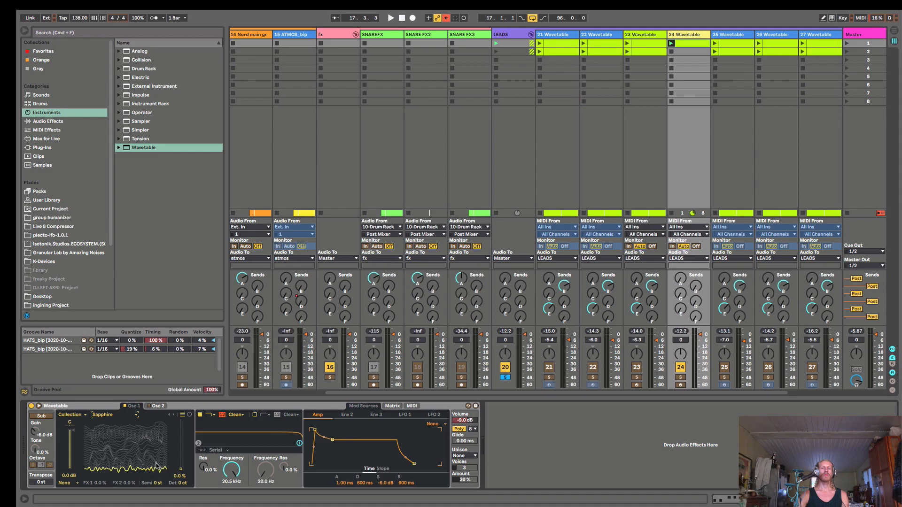
{"action": "key", "text": "space"}
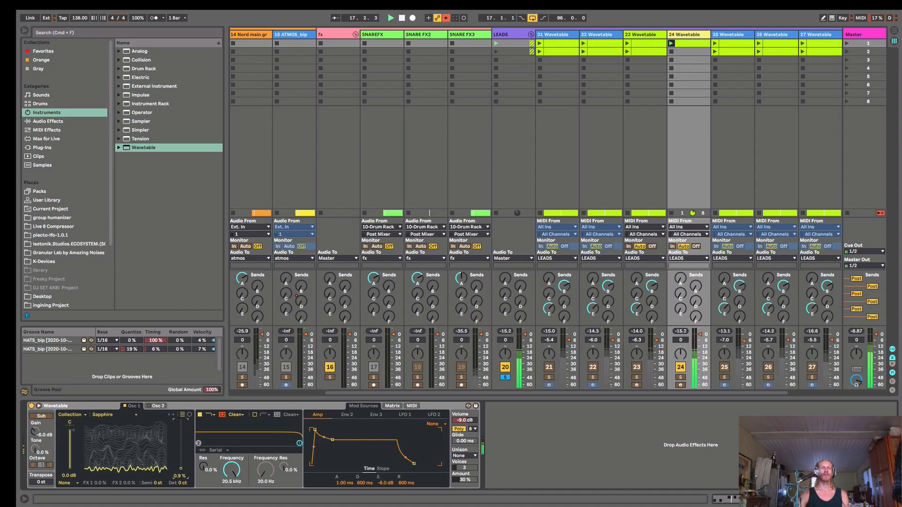
{"action": "left_click_drag", "start_coordinate": [181, 469], "coordinate": [181, 452]}
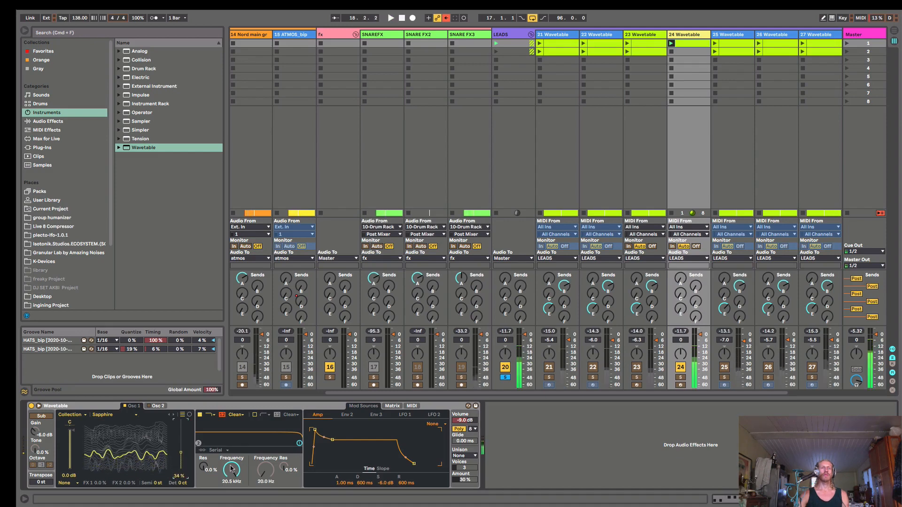
Set Filter 1 to 460 Hz with 65% resonance and transpose Osc 1 to -15 semitones
{"action": "left_click_drag", "start_coordinate": [231, 470], "coordinate": [232, 505]}
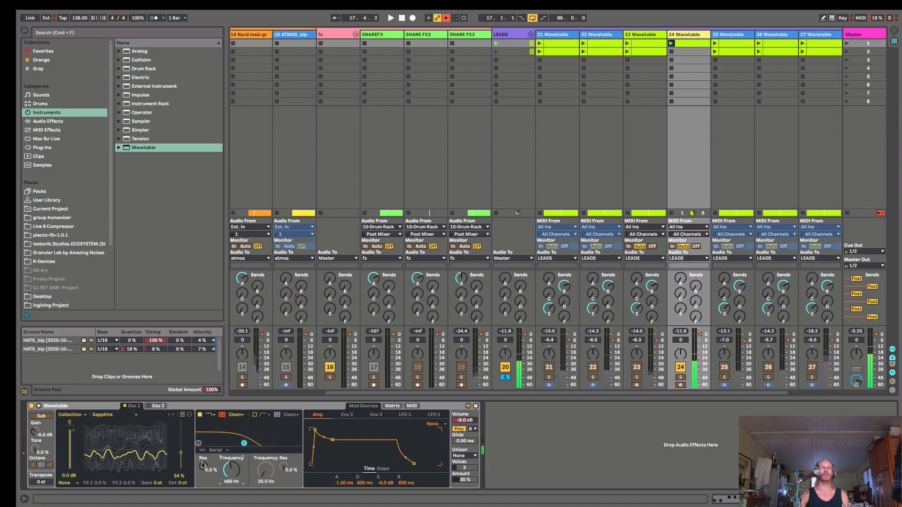
{"action": "left_click_drag", "start_coordinate": [203, 466], "coordinate": [204, 424]}
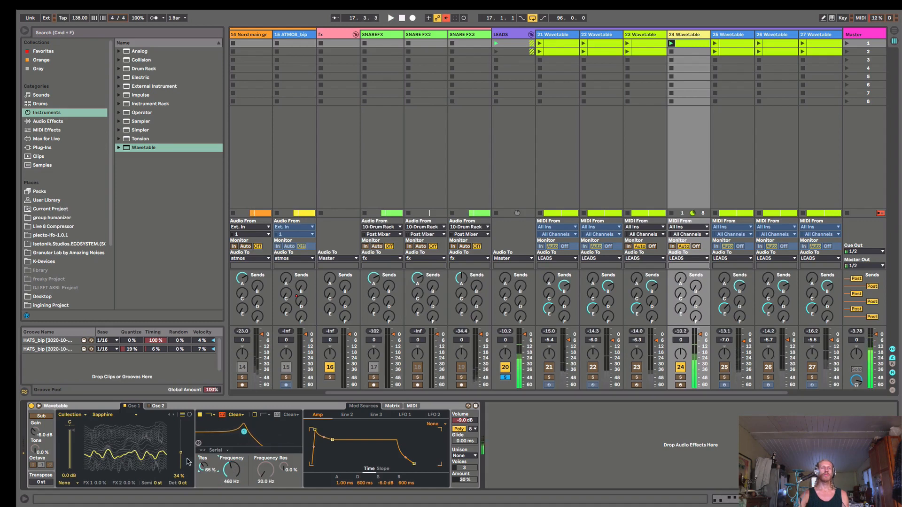
{"action": "left_click", "coordinate": [155, 483]}
{"action": "left_click_drag", "start_coordinate": [158, 483], "coordinate": [158, 502]}
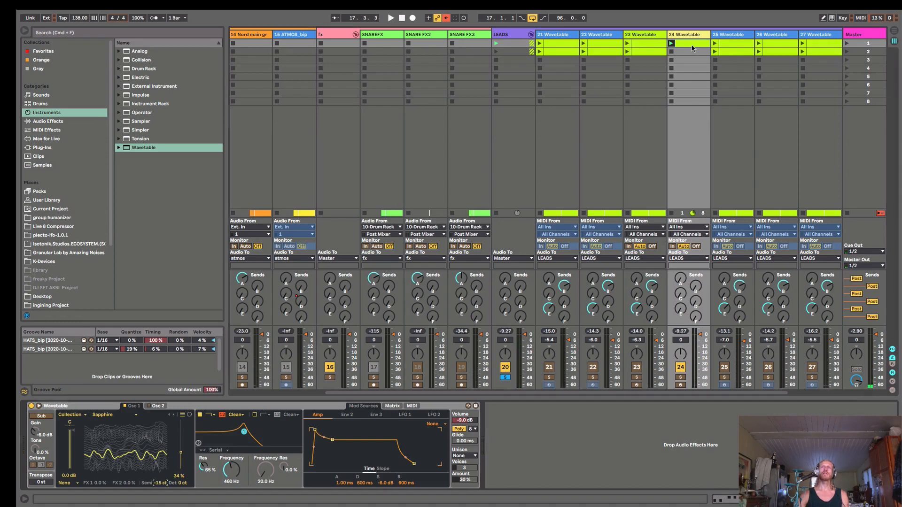
Check the note pitches in 24 Wavetable's clip and return to the track's Wavetable device
{"action": "left_click", "coordinate": [691, 46]}
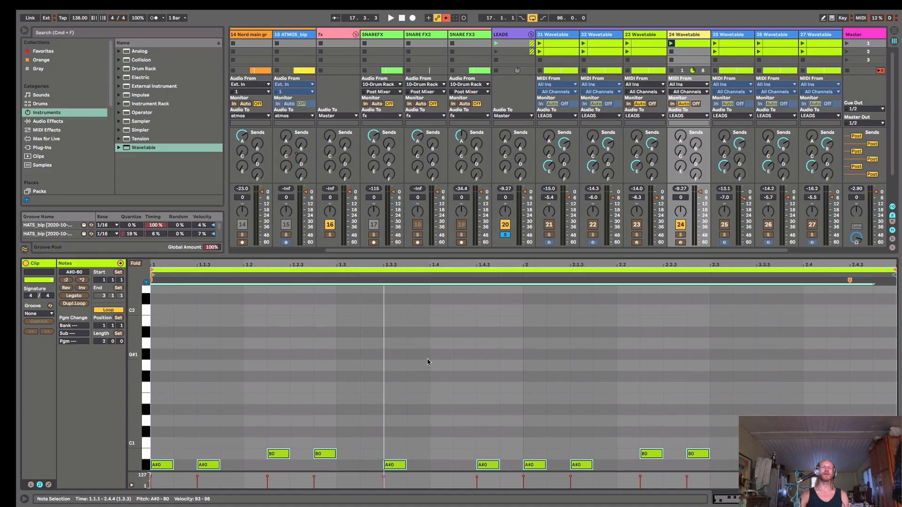
{"action": "scroll", "coordinate": [427, 362], "scroll_direction": "down", "scroll_amount": 3}
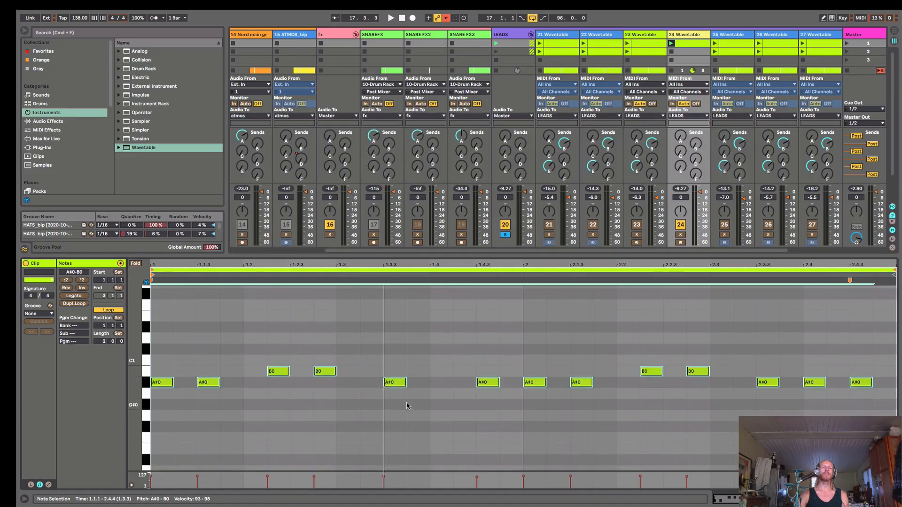
{"action": "scroll", "coordinate": [405, 407], "scroll_direction": "down", "scroll_amount": 1}
{"action": "scroll", "coordinate": [649, 347], "scroll_direction": "up", "scroll_amount": 1}
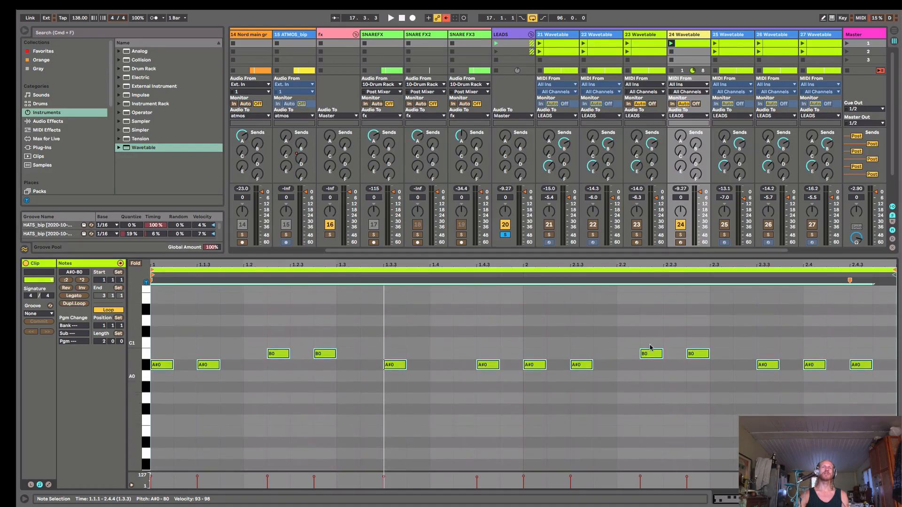
{"action": "double_click", "coordinate": [692, 255]}
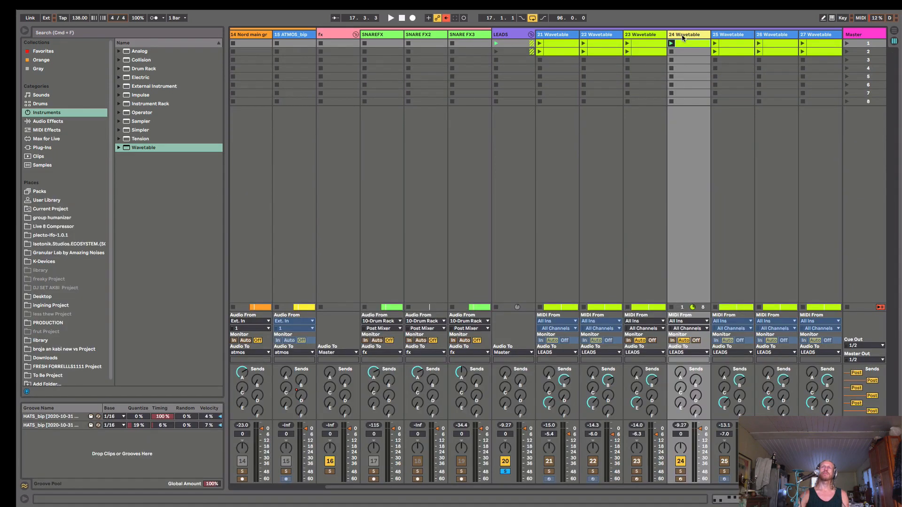
{"action": "double_click", "coordinate": [683, 35]}
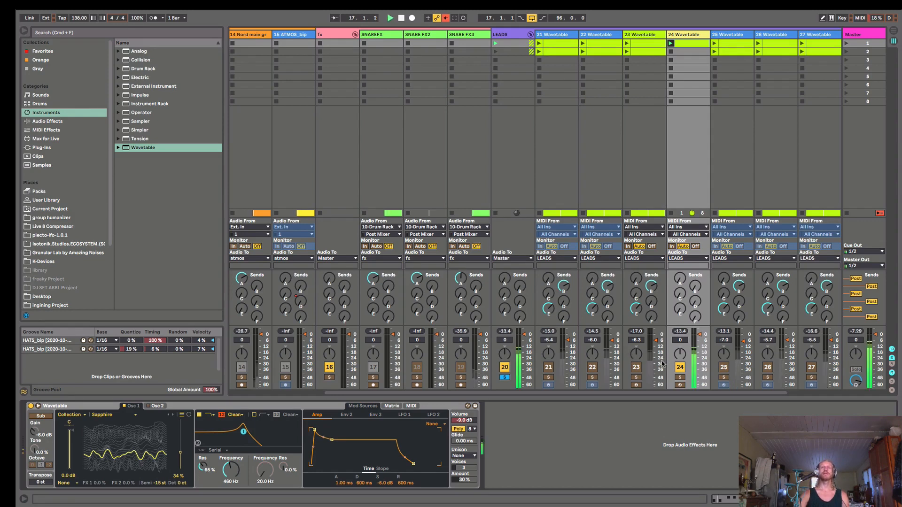
Set Env 2's modulation of Filter 1 Freq to 100, and lower Filter 1's frequency to 20.0 Hz with the 24 slope
{"action": "mouse_move", "coordinate": [228, 475]}
{"action": "left_mouse_down"}
{"action": "mouse_move", "coordinate": [228, 441]}
{"action": "mouse_move", "coordinate": [228, 488]}
{"action": "left_mouse_up"}
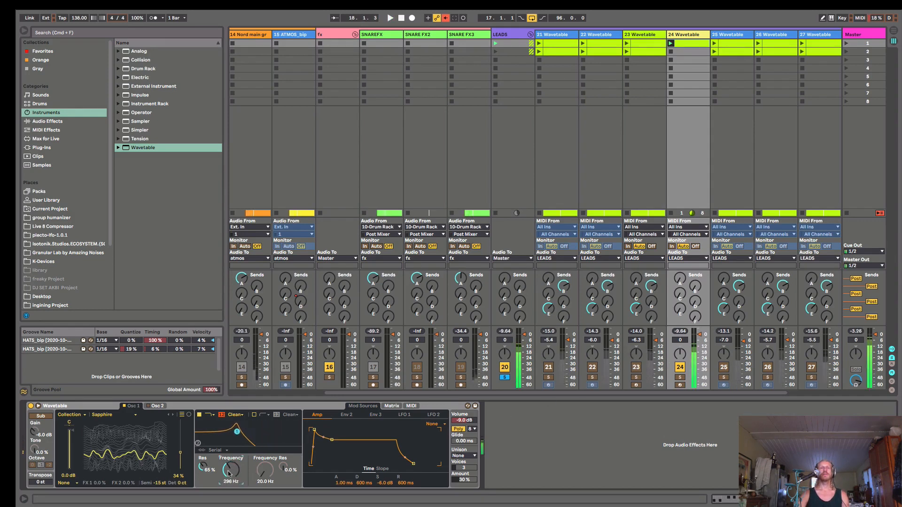
{"action": "left_click", "coordinate": [350, 416]}
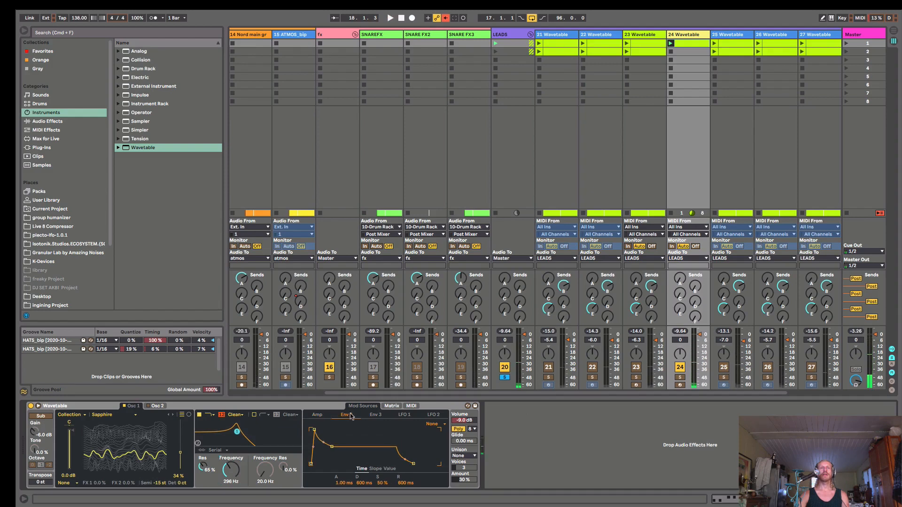
{"action": "left_click", "coordinate": [392, 406]}
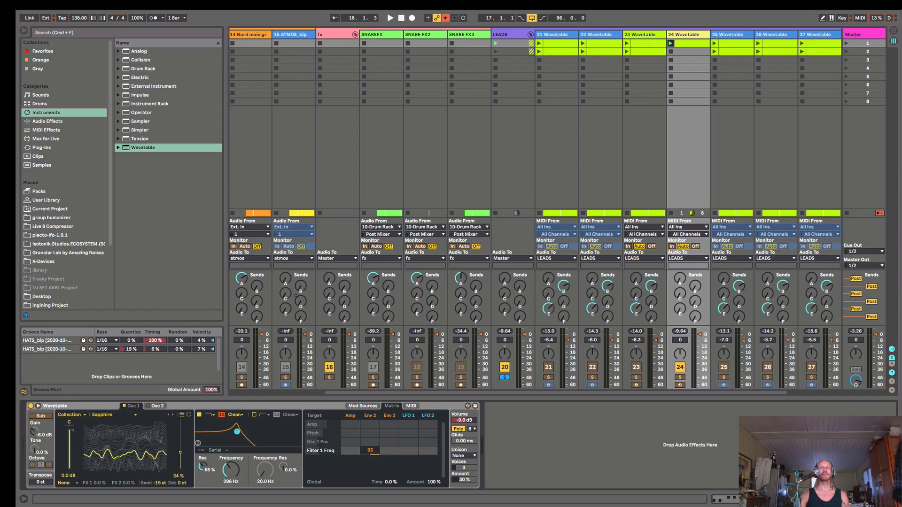
{"action": "left_click_drag", "start_coordinate": [370, 450], "coordinate": [370, 446]}
{"action": "key", "text": "space"}
{"action": "left_click_drag", "start_coordinate": [231, 470], "coordinate": [230, 504]}
{"action": "left_click", "coordinate": [221, 415]}
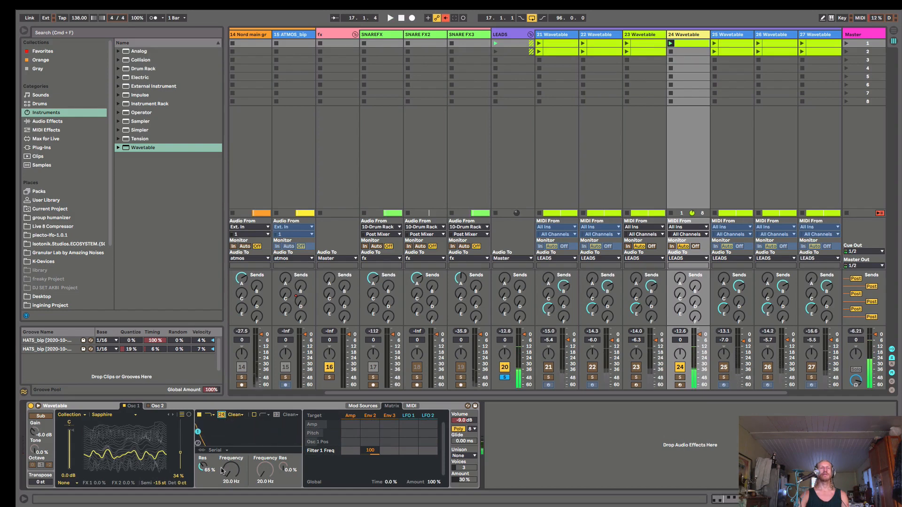
Audition the sound repeatedly while setting Filter 1 to 67.1 Hz and Osc 1 to -7 semitones with 29% wavetable position
{"action": "left_click_drag", "start_coordinate": [223, 472], "coordinate": [179, 457]}
{"action": "key", "text": "space"}
{"action": "key", "text": "space"}
{"action": "key", "text": "space"}
{"action": "key", "text": "space"}
{"action": "key", "text": "space"}
{"action": "key", "text": "space"}
{"action": "key", "text": "space"}
{"action": "key", "text": "space"}
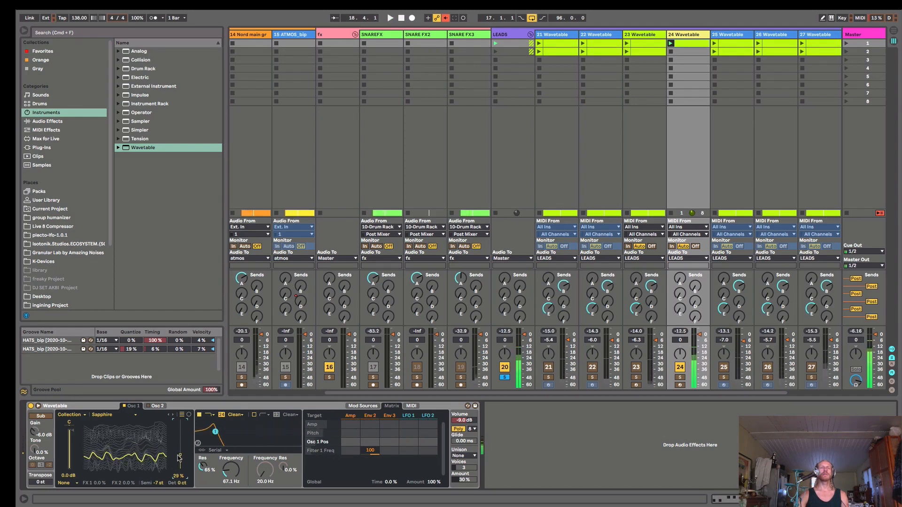
{"action": "key", "text": "space"}
Reduce Env 2's modulation of Filter 1 Freq to 31 and set Filter 1's frequency to 123 Hz
{"action": "left_click_drag", "start_coordinate": [230, 471], "coordinate": [230, 465]}
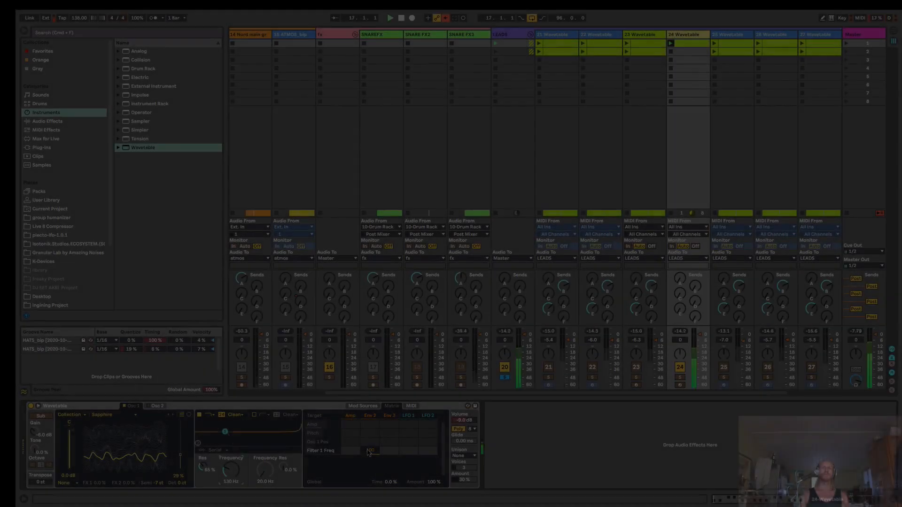
{"action": "left_click_drag", "start_coordinate": [369, 453], "coordinate": [369, 483]}
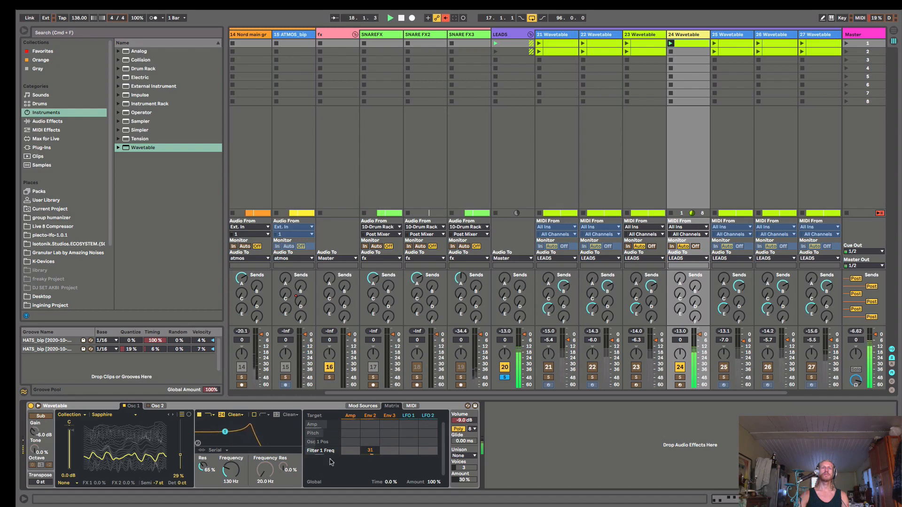
{"action": "mouse_move", "coordinate": [229, 466]}
{"action": "left_mouse_down"}
{"action": "mouse_move", "coordinate": [230, 452]}
{"action": "mouse_move", "coordinate": [229, 472]}
{"action": "left_mouse_up"}
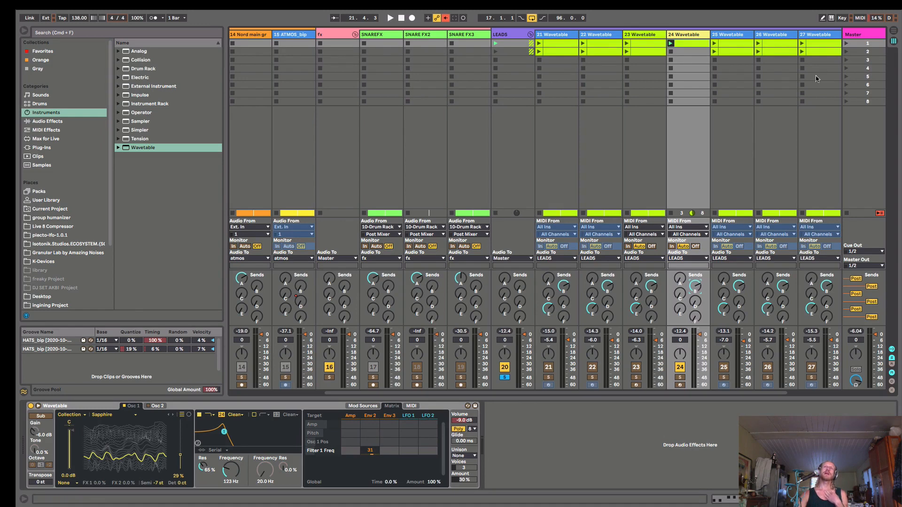
Show the return tracks and examine the time settings of the Convology XT reverb on return B, then close its window
{"action": "left_click", "coordinate": [892, 364]}
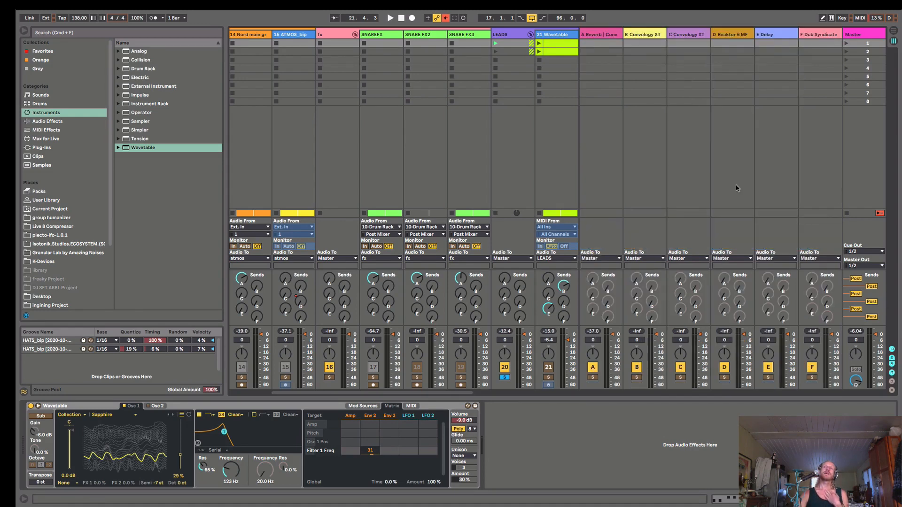
{"action": "left_click", "coordinate": [642, 37]}
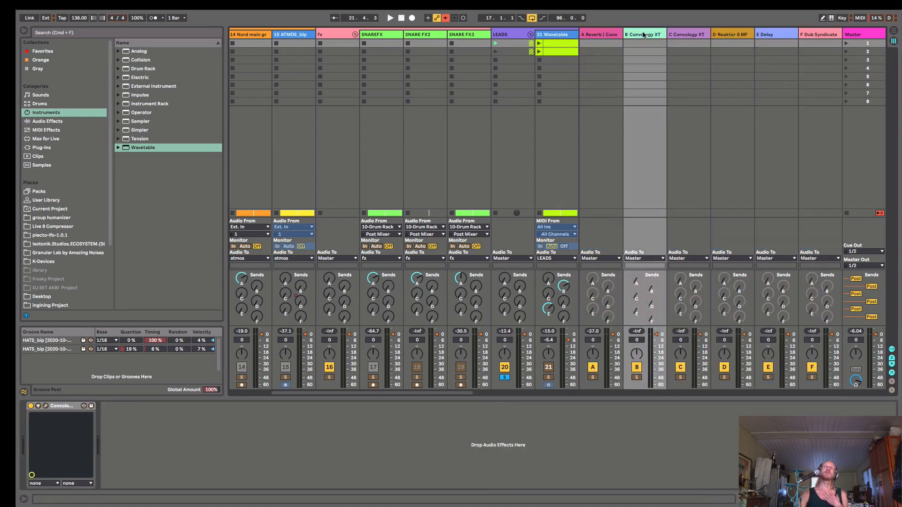
{"action": "left_click", "coordinate": [46, 407]}
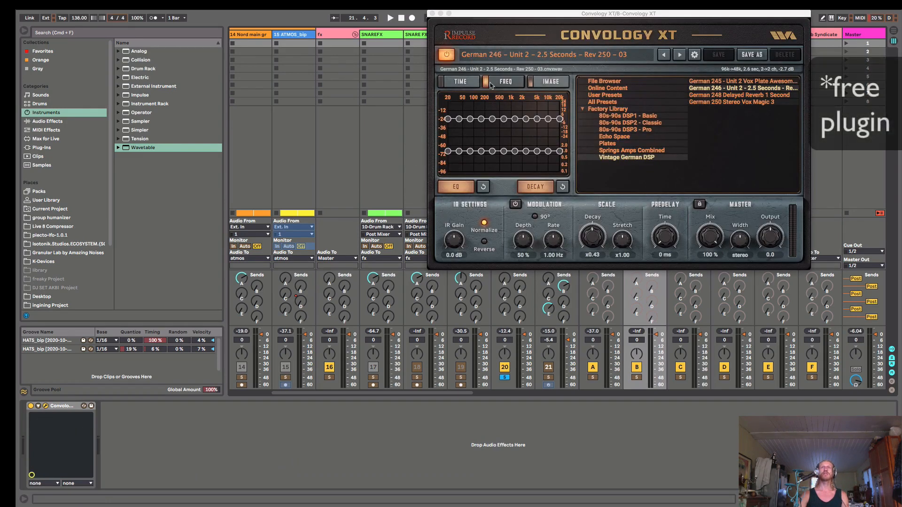
{"action": "left_click", "coordinate": [460, 82]}
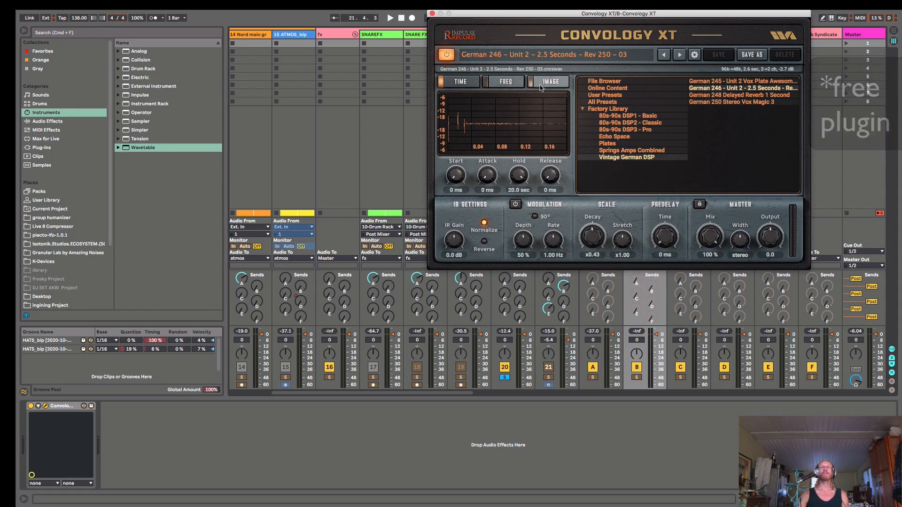
{"action": "left_click_drag", "start_coordinate": [496, 14], "coordinate": [373, 136]}
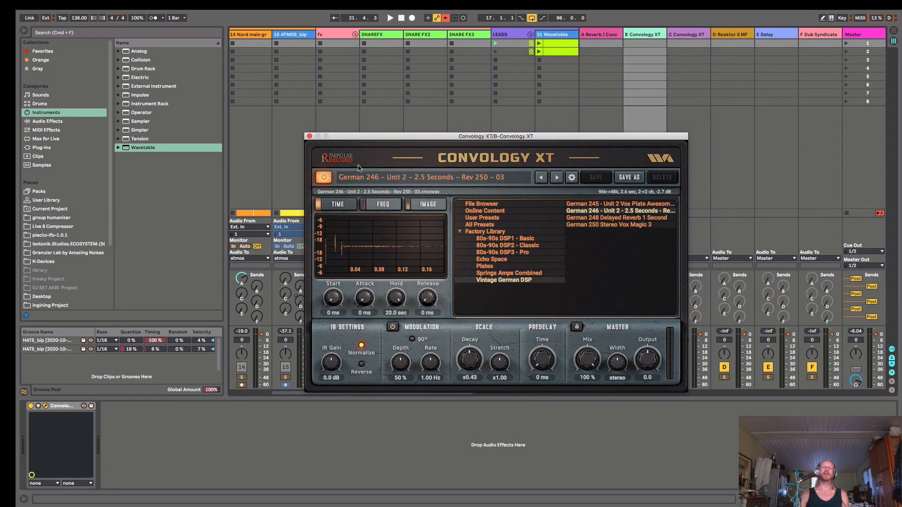
{"action": "left_click", "coordinate": [309, 137]}
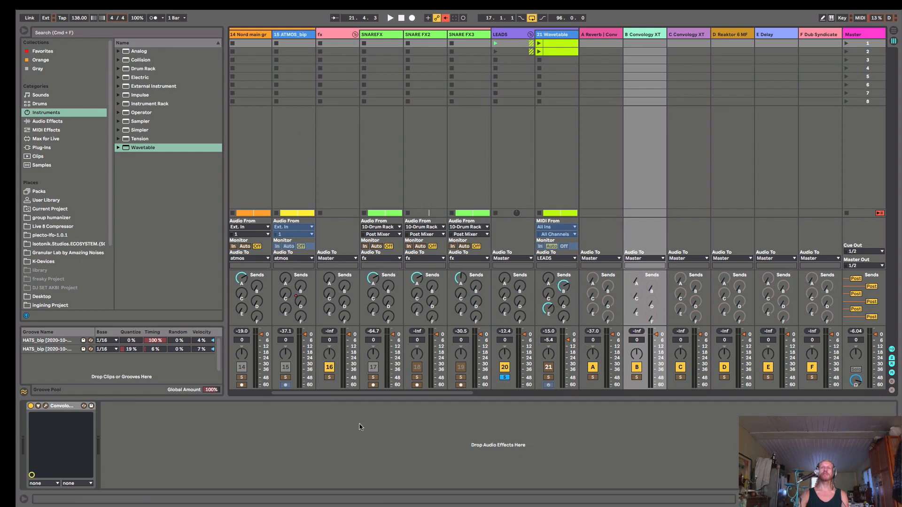
Deactivate return track B Convology XT, activate 23 Wavetable and audition the soloed LEADS group
{"action": "left_click_drag", "start_coordinate": [376, 395], "coordinate": [446, 397]}
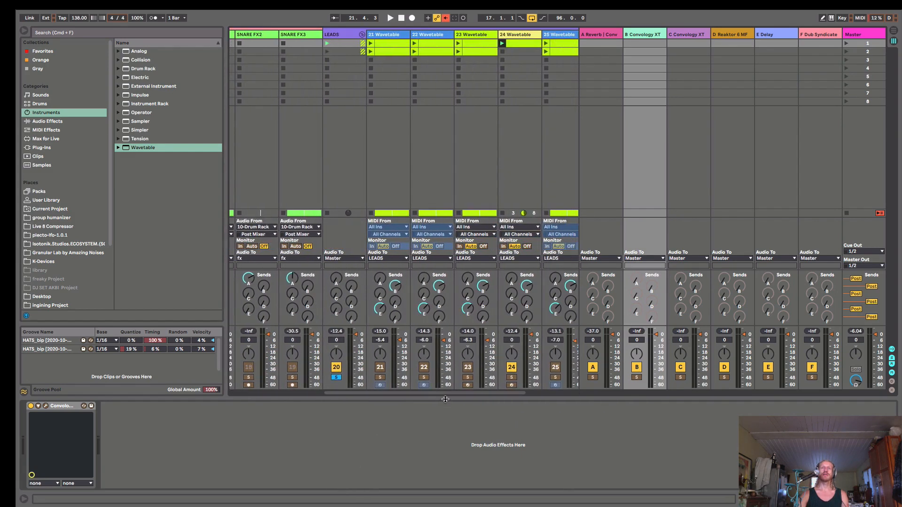
{"action": "left_click", "coordinate": [634, 368]}
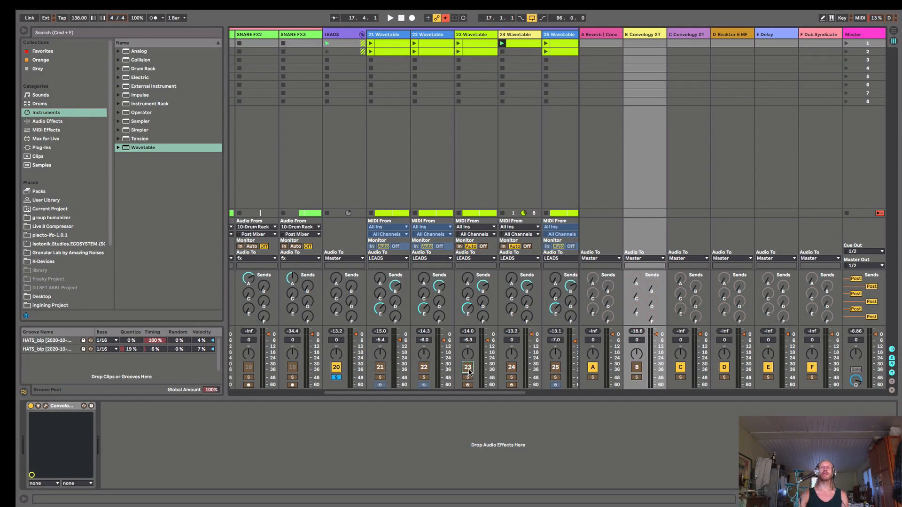
{"action": "left_click", "coordinate": [468, 371]}
{"action": "key", "text": "space"}
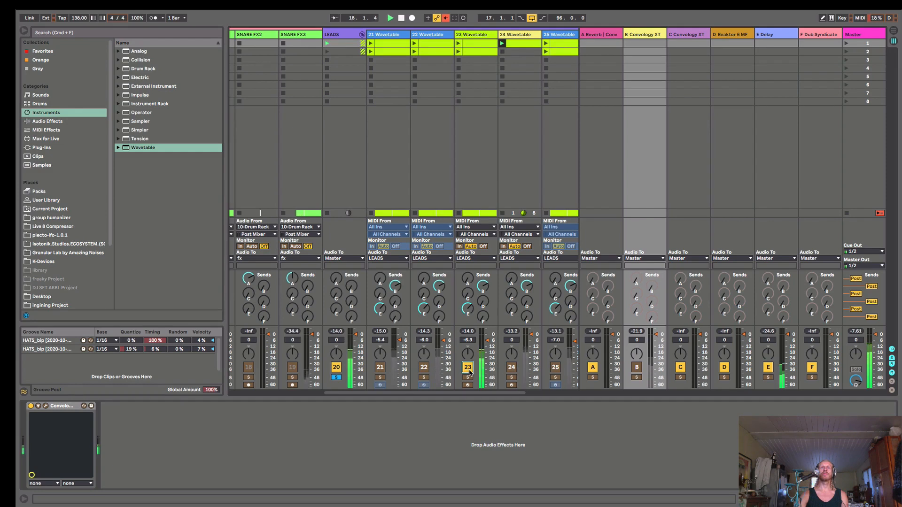
{"action": "key", "text": "space"}
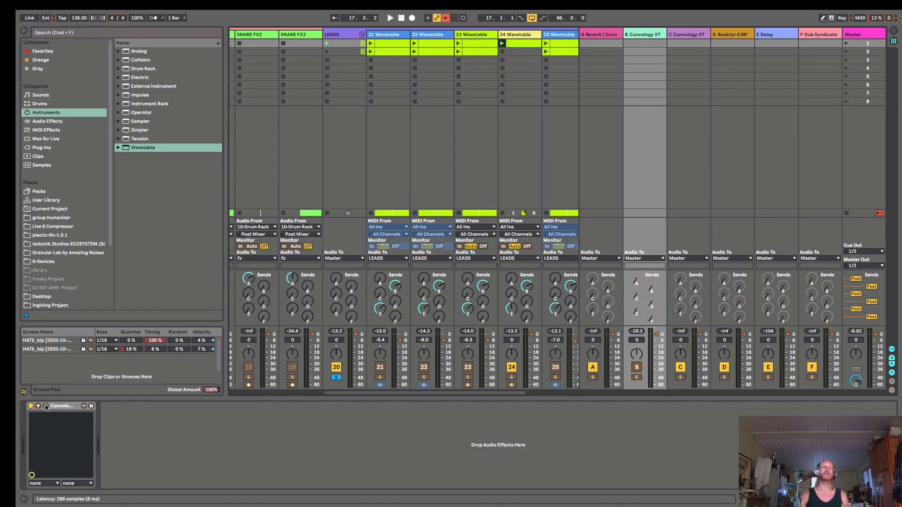
Examine the Convology XT reverb on return track B and the device chain on return track A Reverb
{"action": "left_click", "coordinate": [45, 406]}
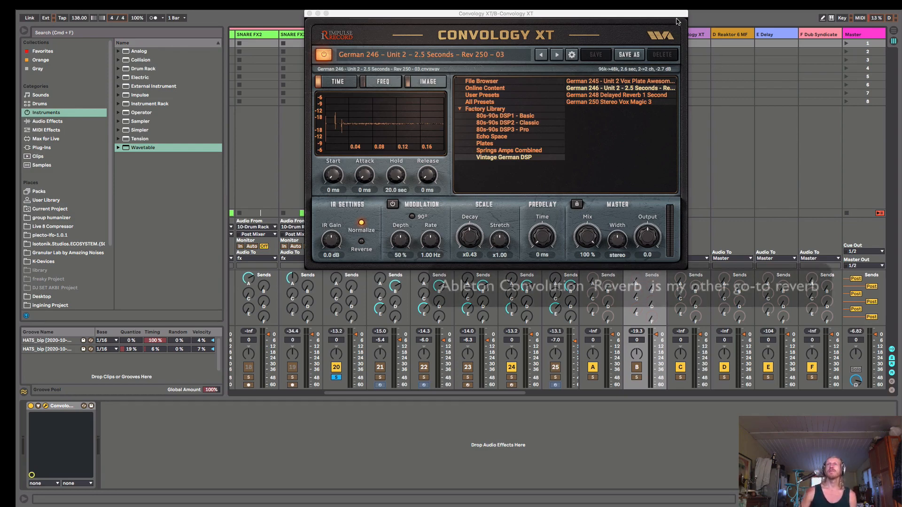
{"action": "left_click_drag", "start_coordinate": [691, 34], "coordinate": [589, 40]}
{"action": "left_click", "coordinate": [590, 40]}
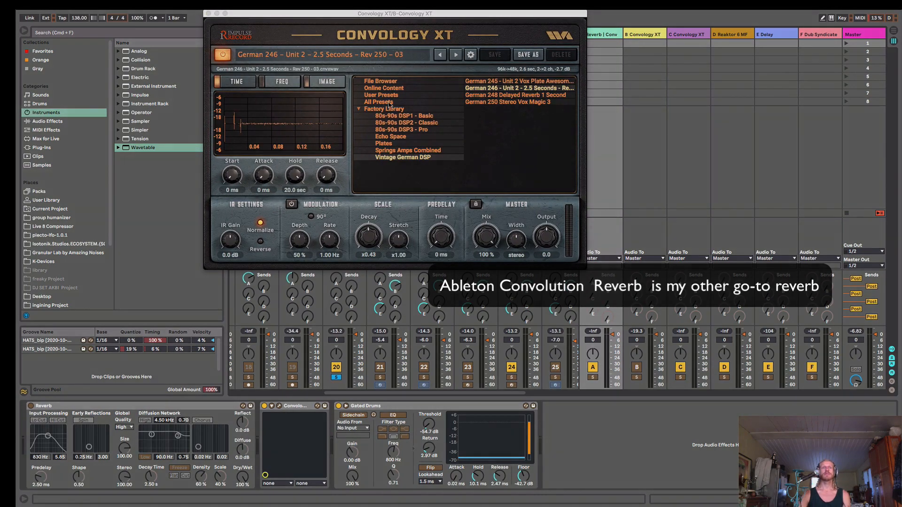
{"action": "left_click_drag", "start_coordinate": [278, 17], "coordinate": [219, 146]}
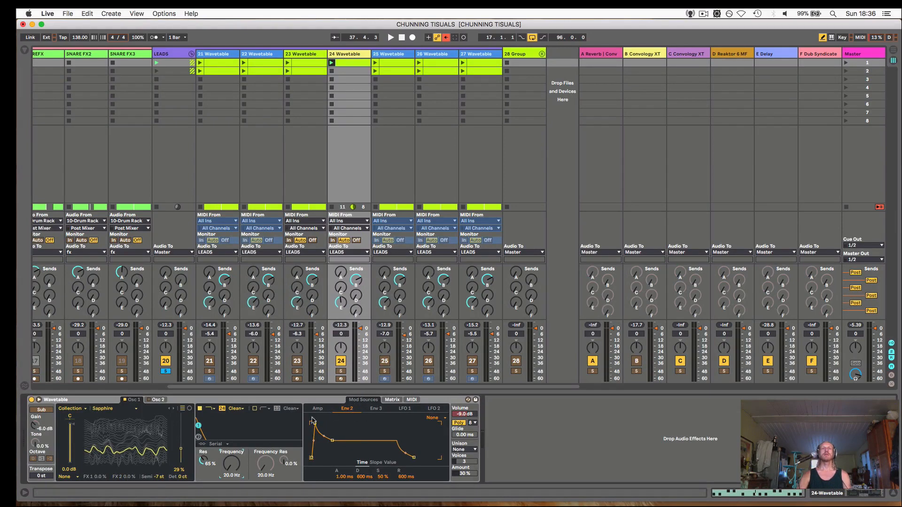
Examine the MIDI notes of the 24 Wavetable clip while auditioning it, and return to the track's instrument
{"action": "double_click", "coordinate": [350, 64]}
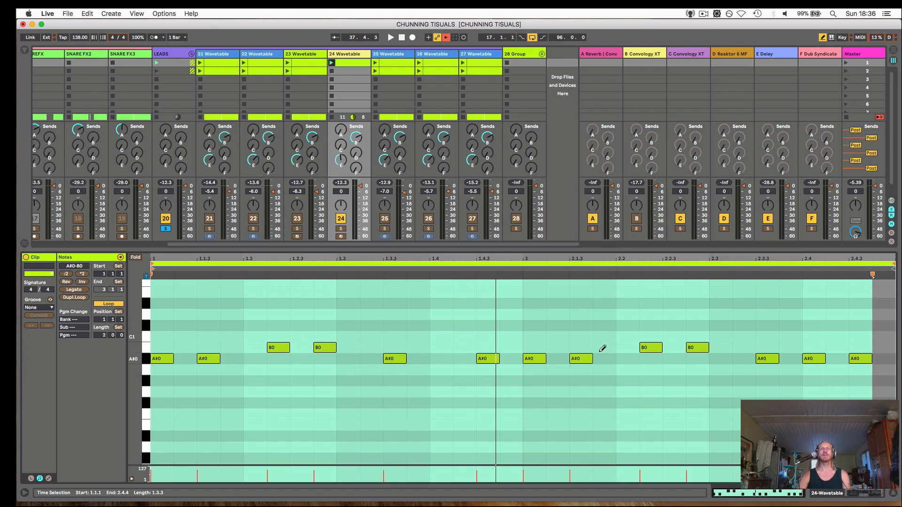
{"action": "key", "text": "space"}
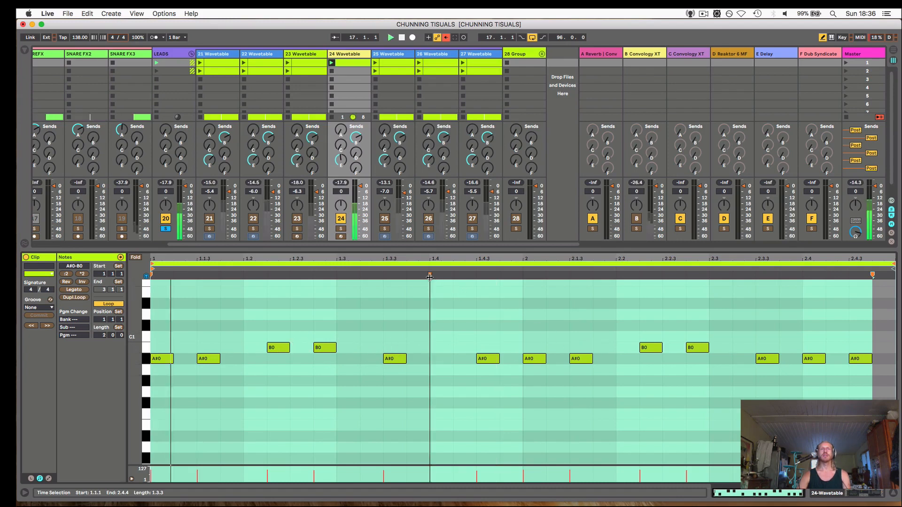
{"action": "double_click", "coordinate": [427, 251]}
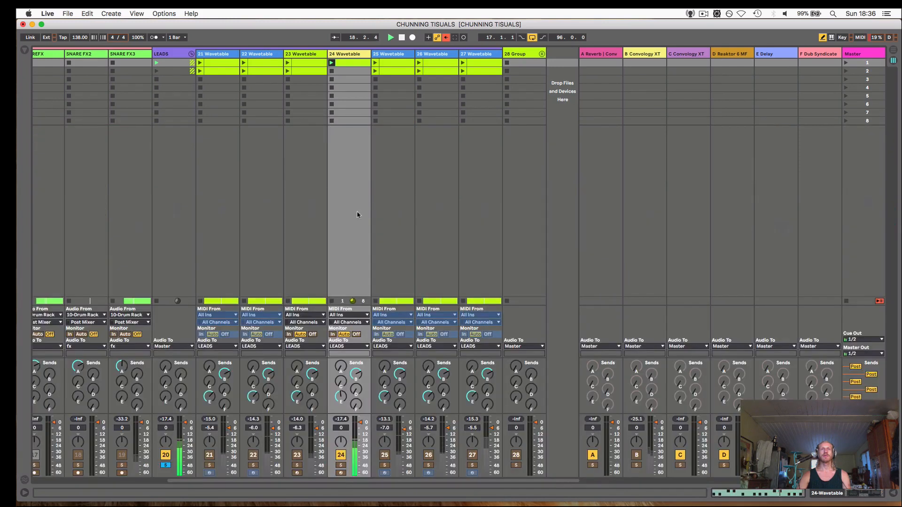
{"action": "key", "text": "space"}
{"action": "double_click", "coordinate": [355, 55]}
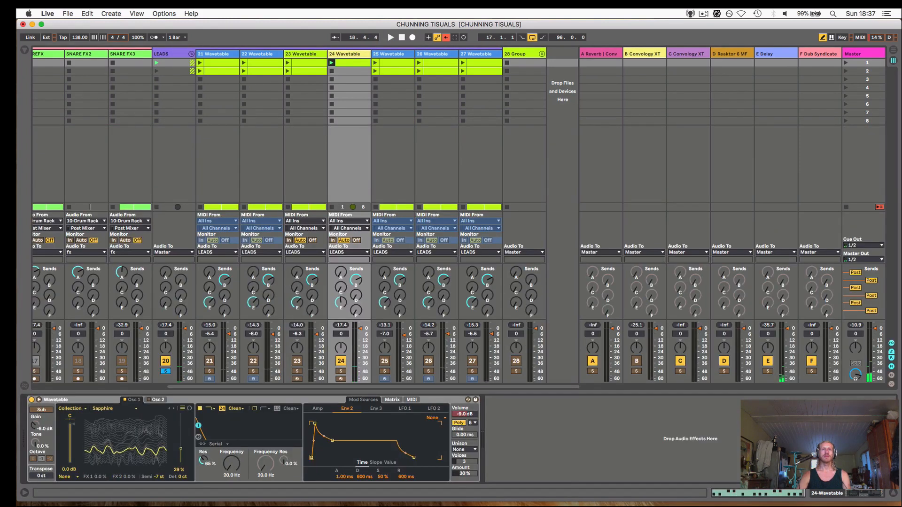
MIDI-map Filter 1's frequency on 24 Wavetable to a controller knob and audition the lead while sweeping it
{"action": "left_click_drag", "start_coordinate": [233, 464], "coordinate": [234, 449]}
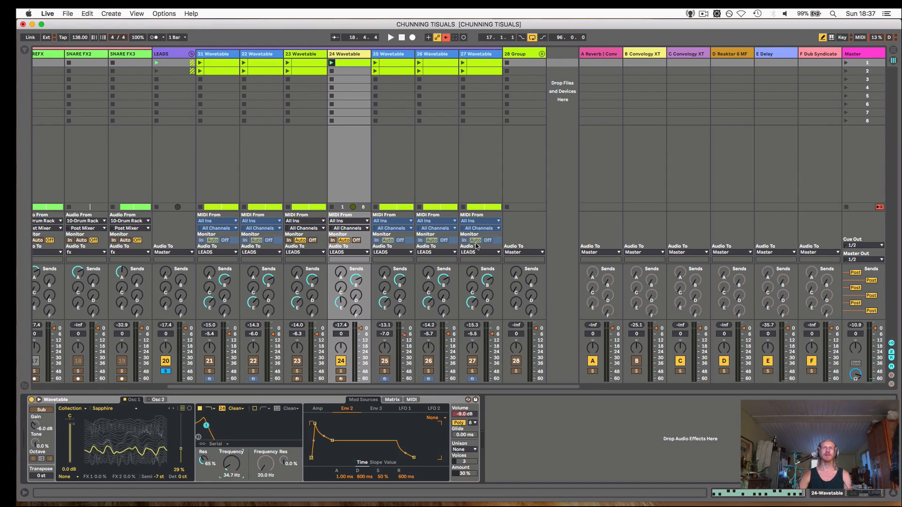
{"action": "left_click", "coordinate": [860, 38]}
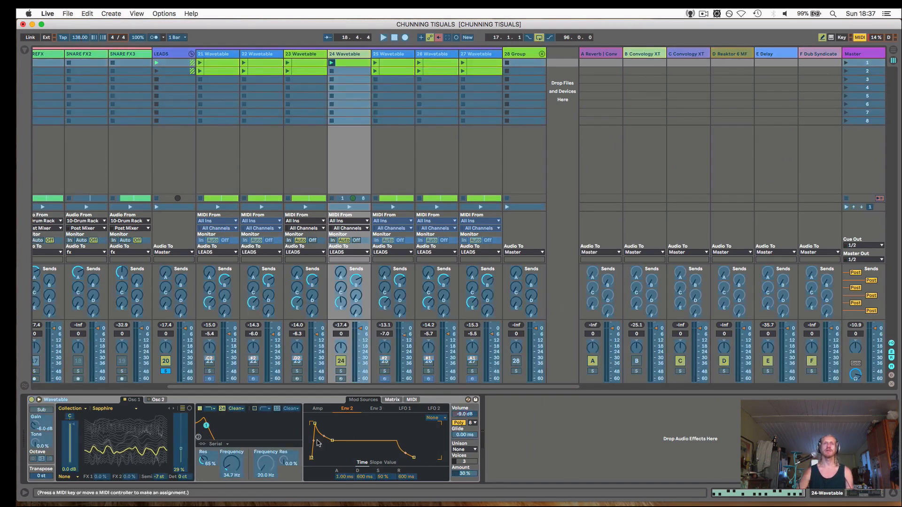
{"action": "left_click", "coordinate": [231, 464]}
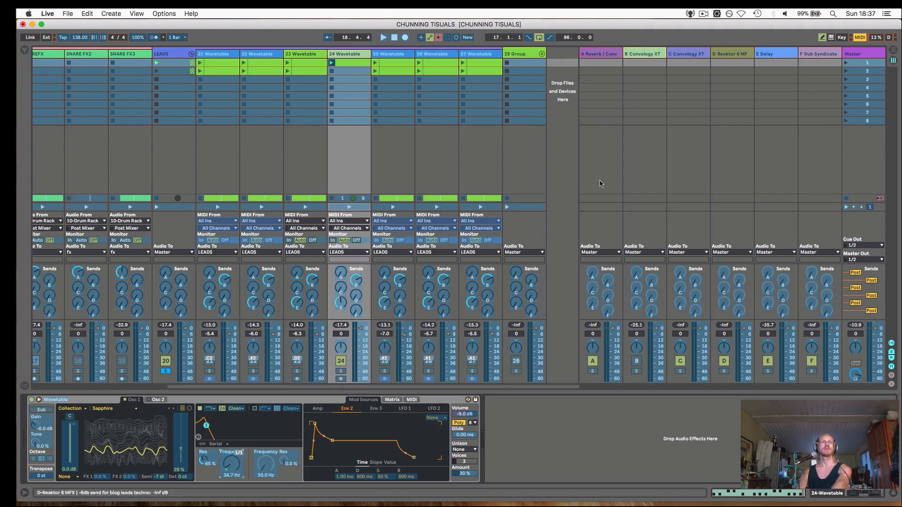
{"action": "left_click", "coordinate": [861, 35]}
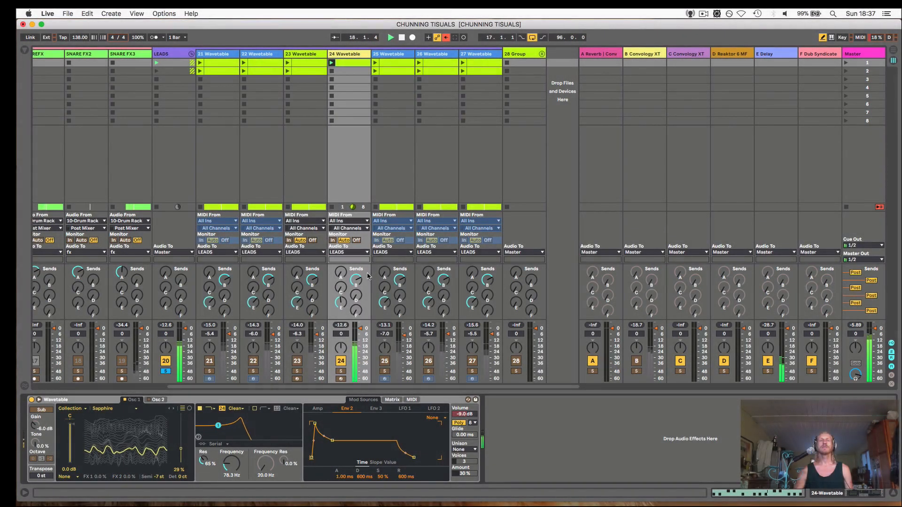
{"action": "key", "text": "space"}
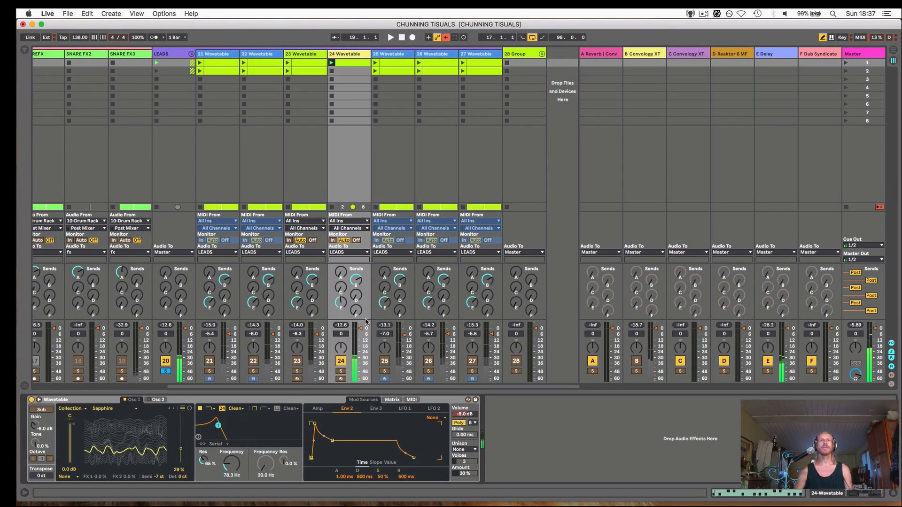
{"action": "key", "text": "space"}
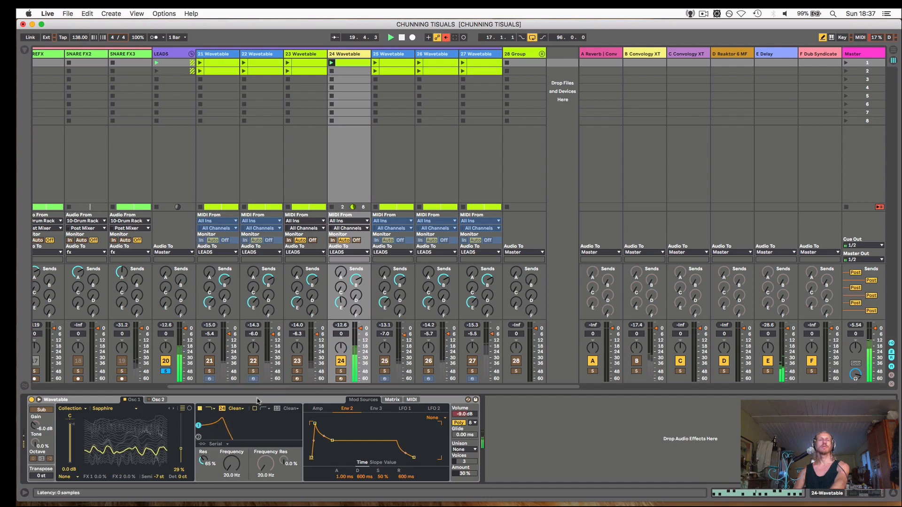
Enable Osc 2 at -12 dB, choose the Basics wavetable Galactica, and set its position to 58% while auditioning
{"action": "left_click", "coordinate": [158, 401]}
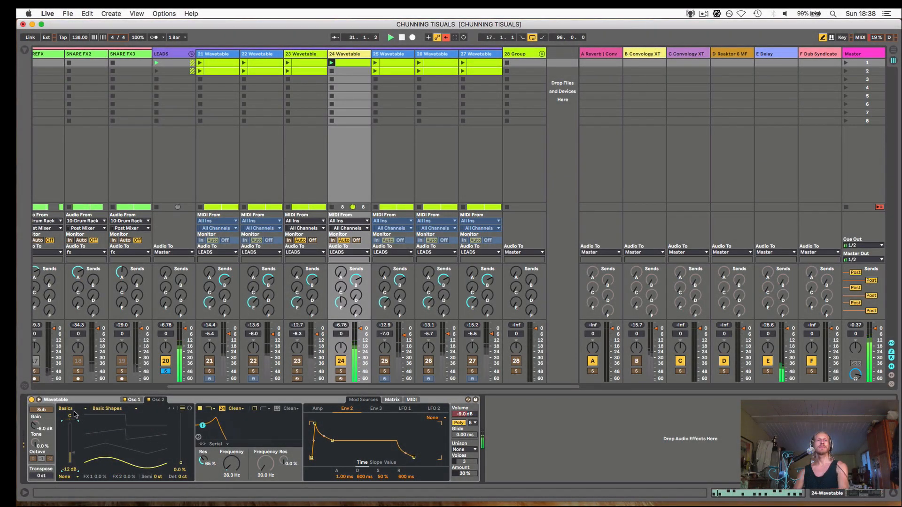
{"action": "left_click", "coordinate": [73, 411]}
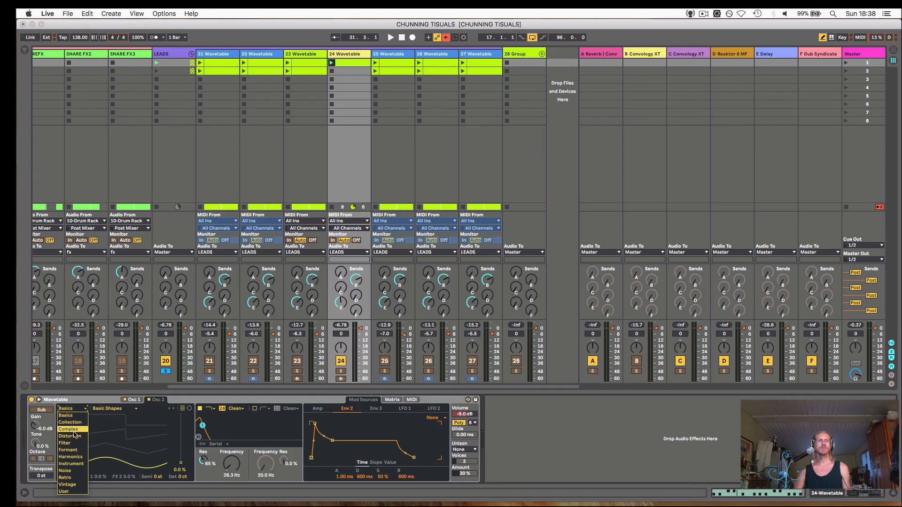
{"action": "left_click", "coordinate": [66, 415]}
{"action": "left_click", "coordinate": [109, 409]}
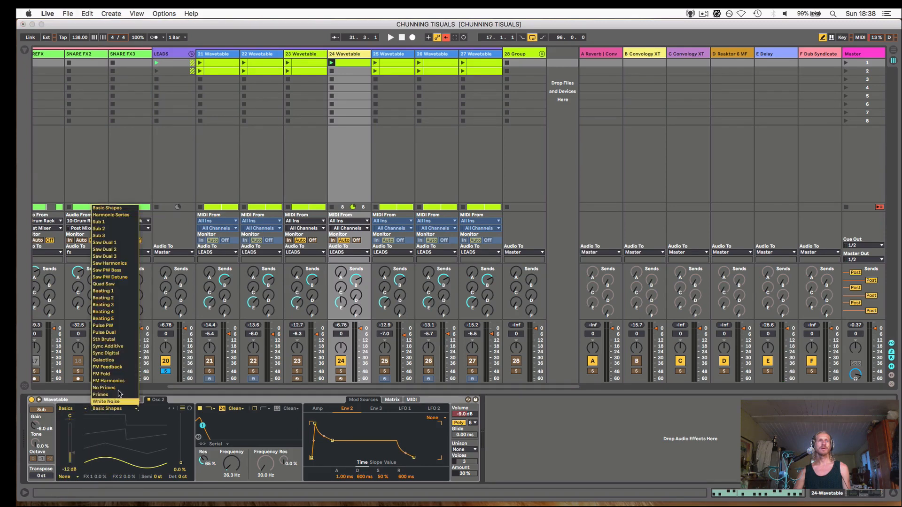
{"action": "left_click", "coordinate": [121, 361]}
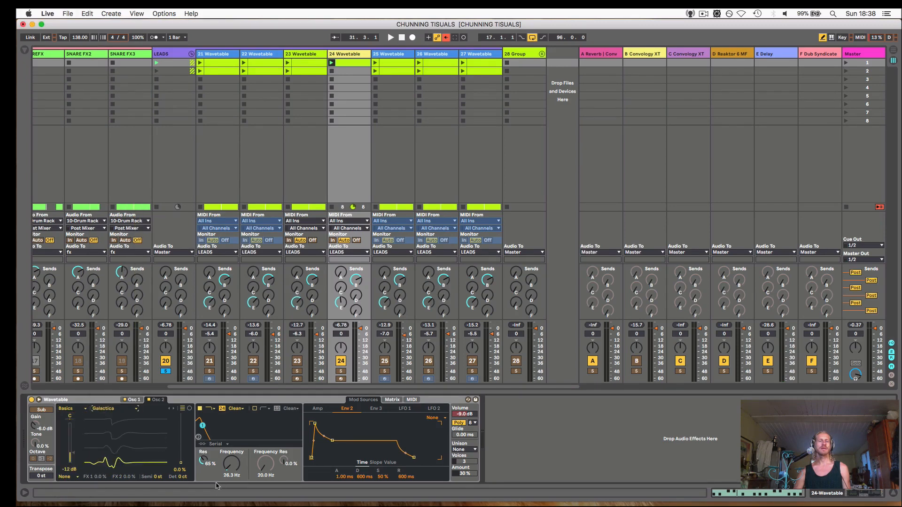
{"action": "key", "text": "space"}
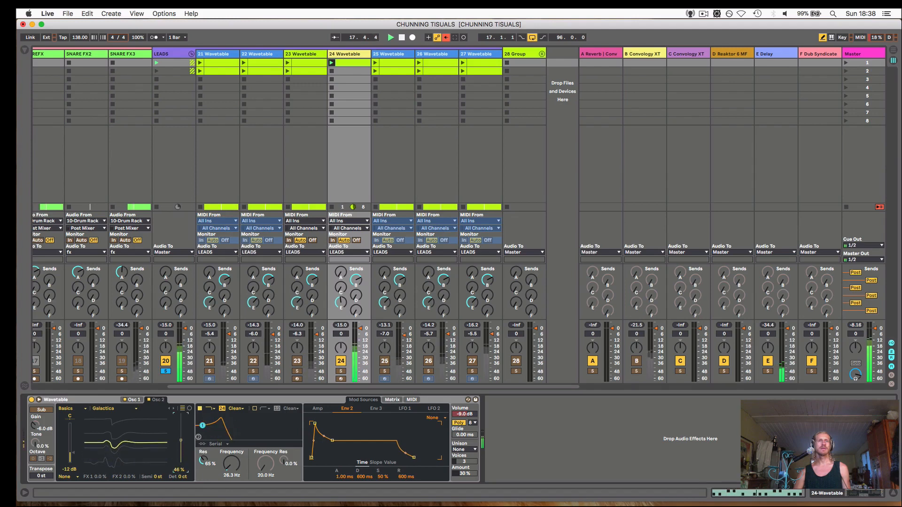
{"action": "left_click_drag", "start_coordinate": [180, 440], "coordinate": [181, 434]}
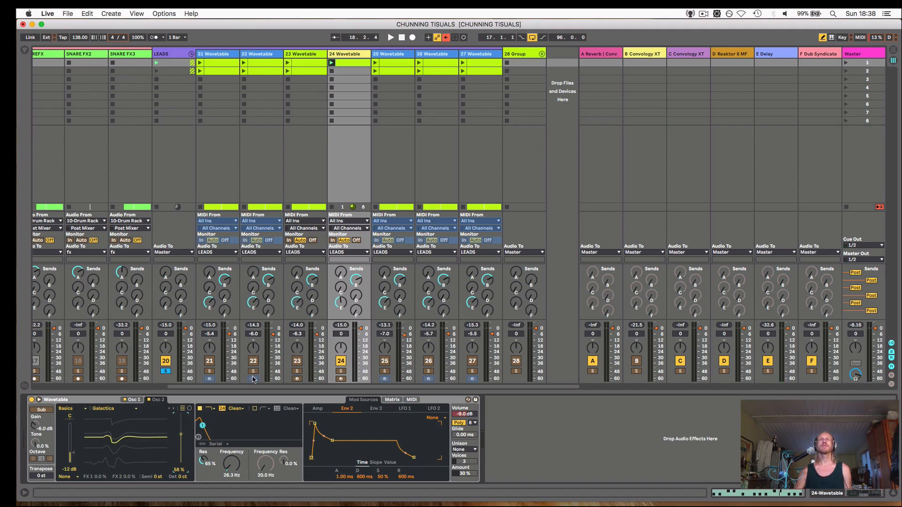
Make the window full screen and shorten the arrangement loop to the 16 bars from bar 17 to 33
{"action": "left_click", "coordinate": [41, 25]}
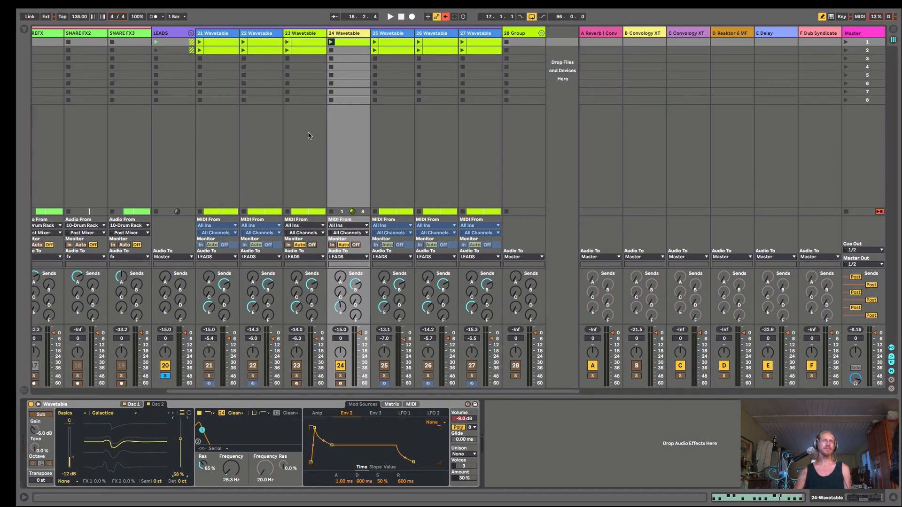
{"action": "key", "text": "Tab"}
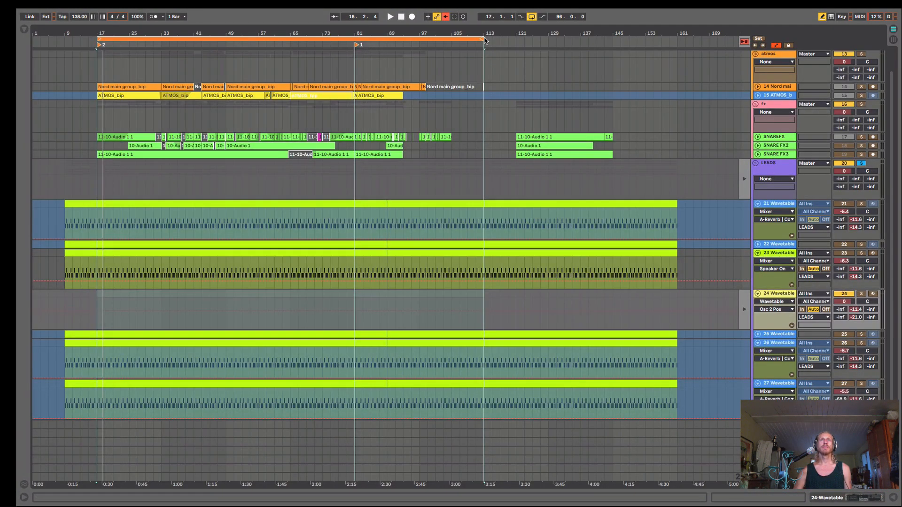
{"action": "left_click_drag", "start_coordinate": [482, 40], "coordinate": [160, 40]}
{"action": "left_click_drag", "start_coordinate": [101, 34], "coordinate": [205, 99]}
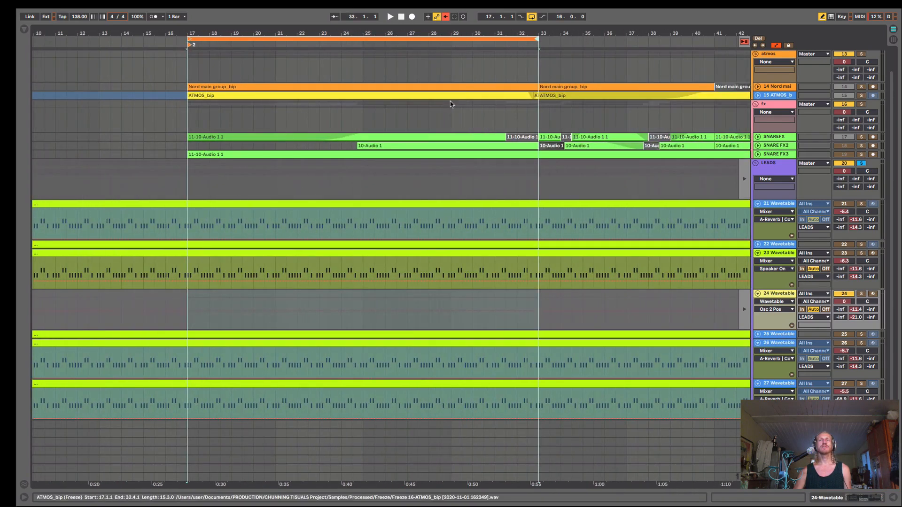
{"action": "key", "text": "Tab"}
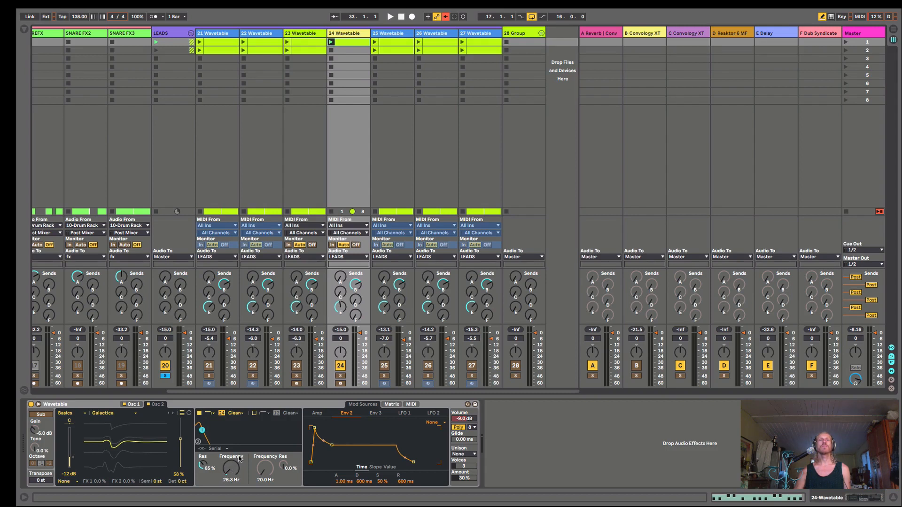
Switch Filter 1 to the MS2 circuit with 5.62 dB drive and lower the Wavetable's volume to -17 dB
{"action": "left_click", "coordinate": [237, 414]}
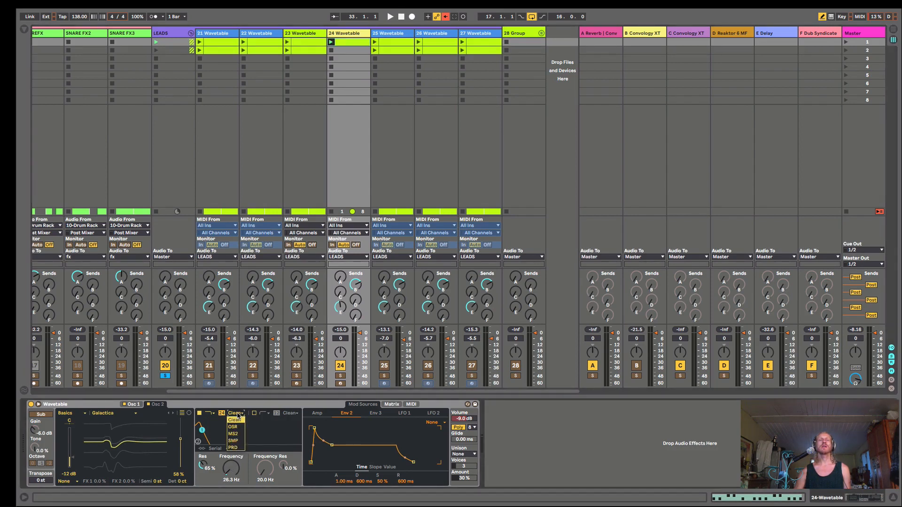
{"action": "left_click", "coordinate": [234, 441]}
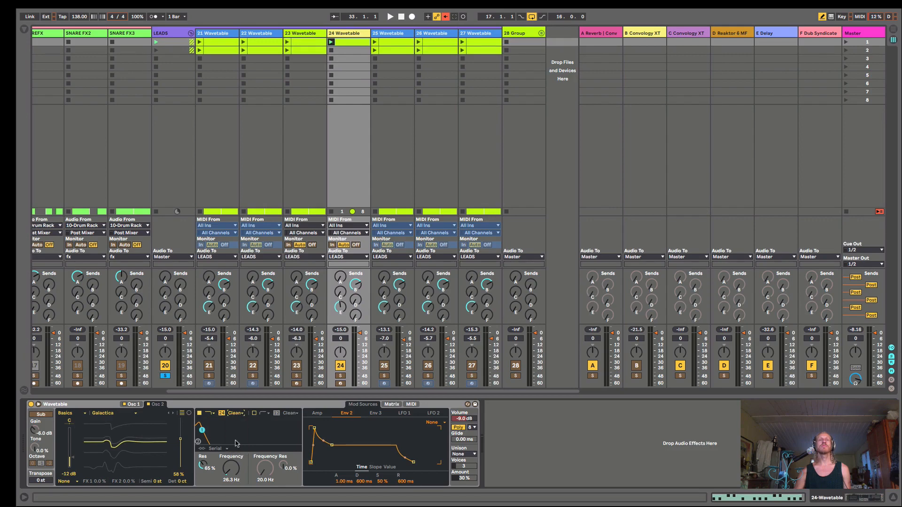
{"action": "left_click_drag", "start_coordinate": [209, 484], "coordinate": [209, 472]}
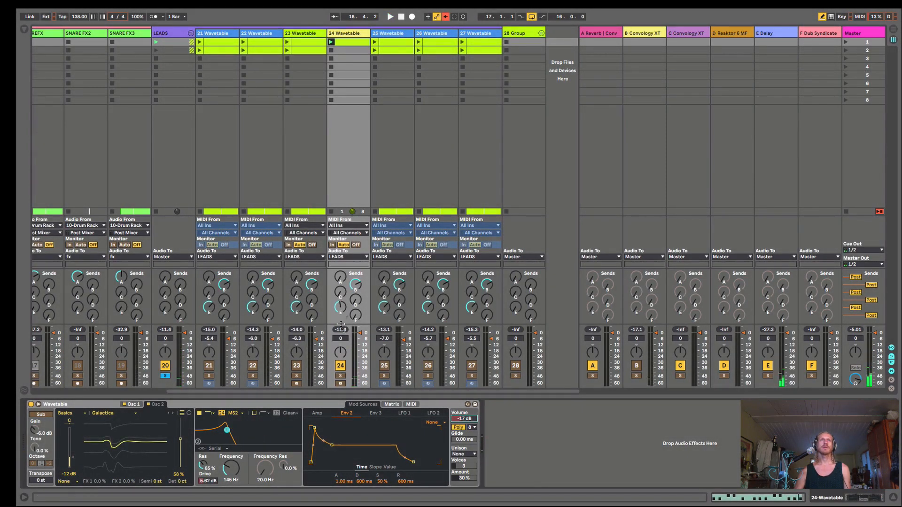
Solo the KICCK AN BA group alongside LEADS in the arrangement and audition them together
{"action": "key", "text": "Tab"}
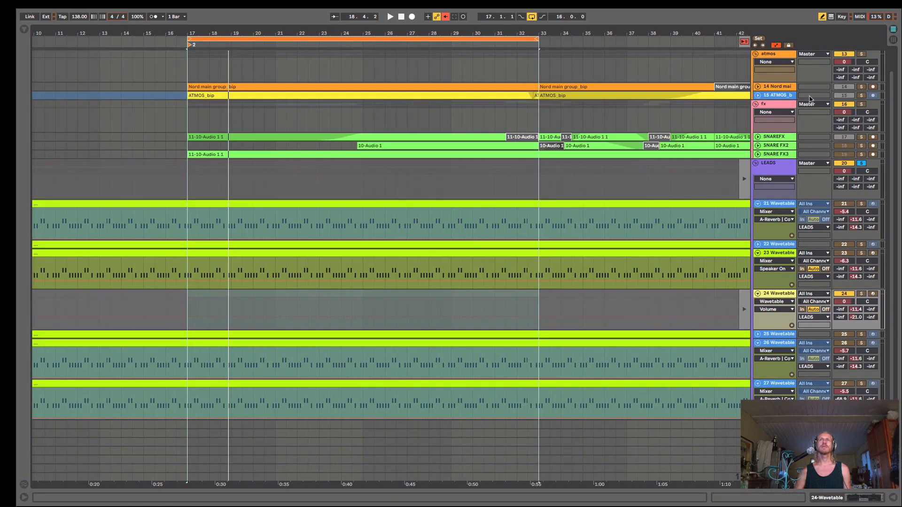
{"action": "scroll", "coordinate": [820, 127], "scroll_direction": "up", "scroll_amount": 2}
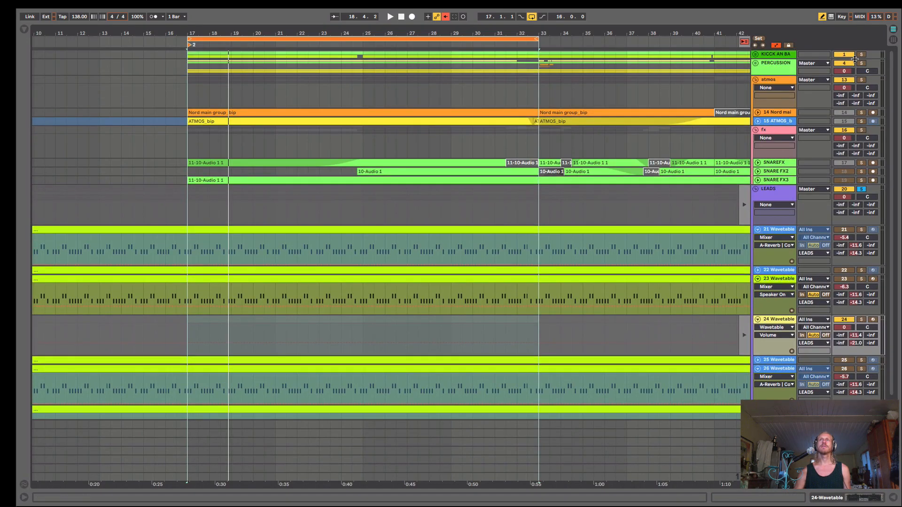
{"action": "key", "text": "space"}
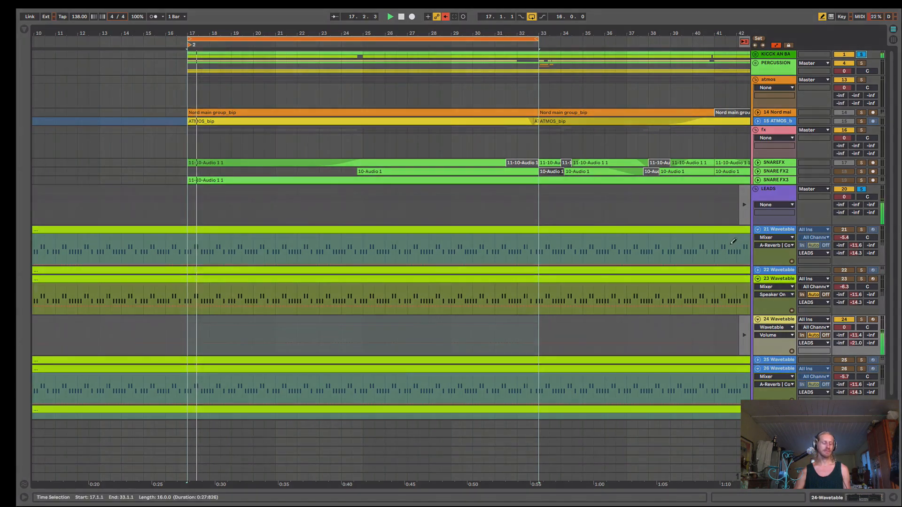
{"action": "key", "text": "Tab"}
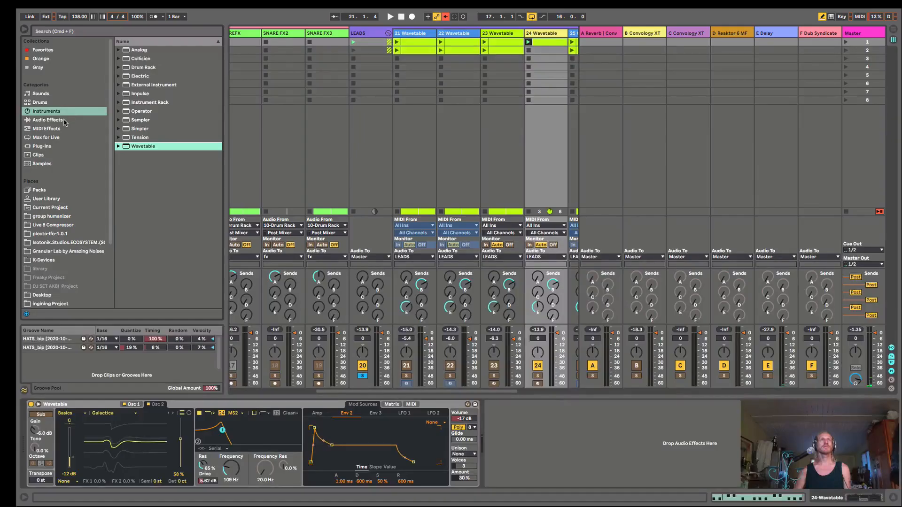
Add an EQ Eight after the Wavetable on track 24 and hide the return tracks
{"action": "left_click", "coordinate": [49, 121]}
{"action": "left_click_drag", "start_coordinate": [136, 174], "coordinate": [503, 449]}
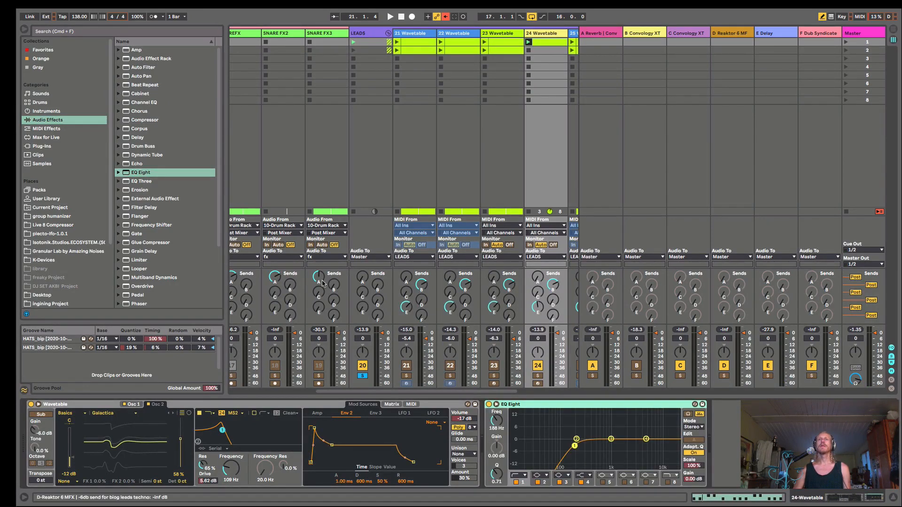
{"action": "left_click", "coordinate": [891, 364]}
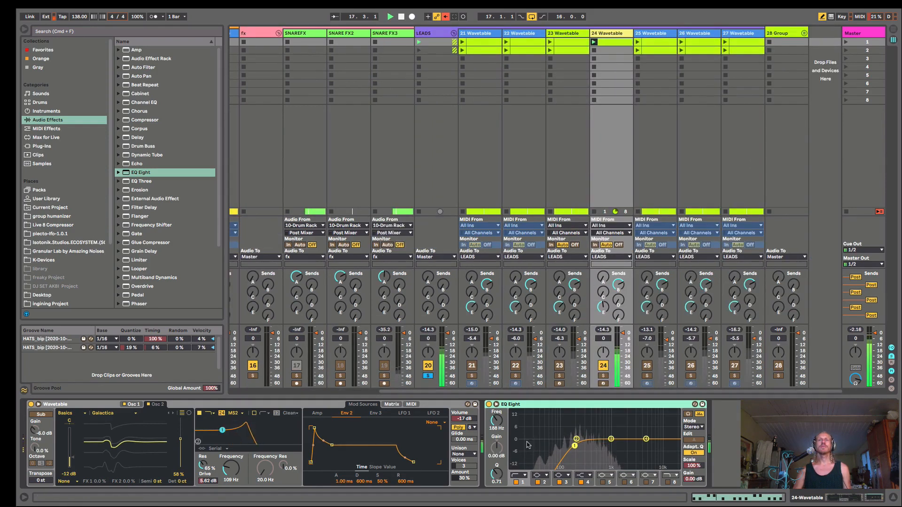
Change EQ Eight's band 1 to a steeper low cut at 167 Hz with Q 0.75, and audition the lead
{"action": "left_click", "coordinate": [520, 477]}
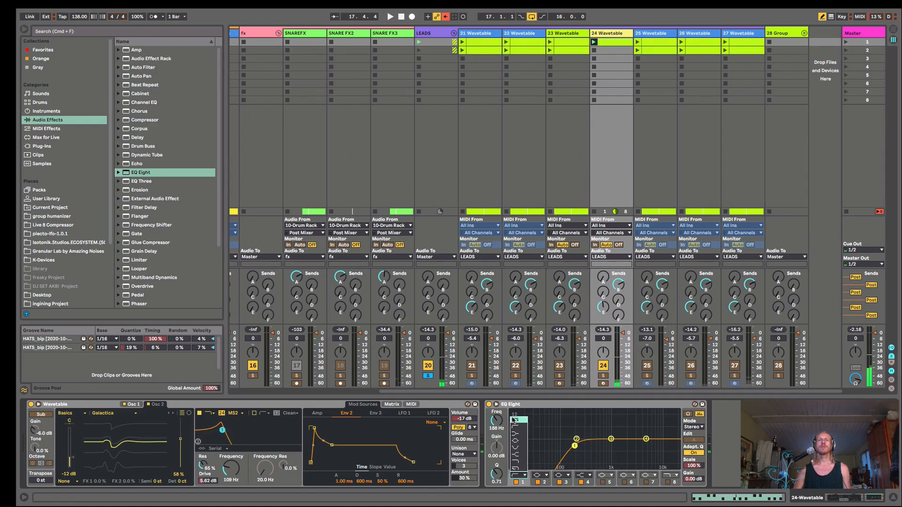
{"action": "left_click_drag", "start_coordinate": [574, 446], "coordinate": [572, 445]}
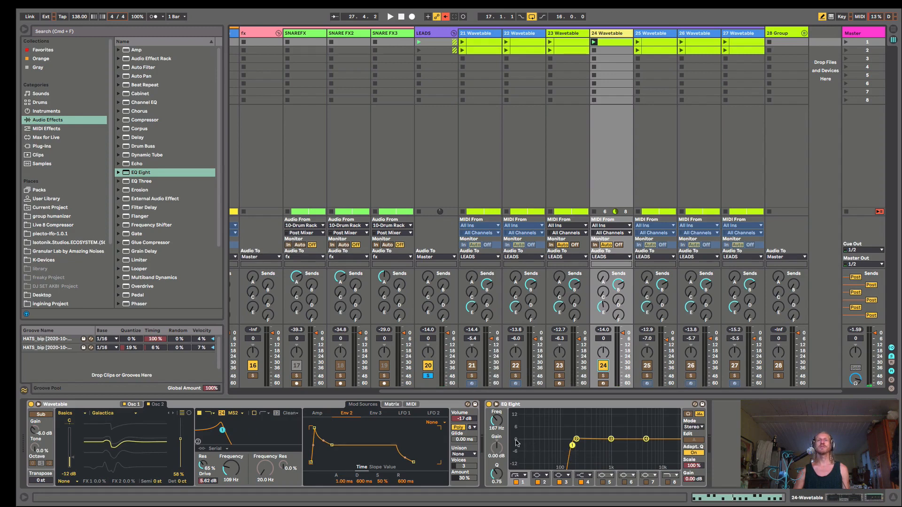
{"action": "key", "text": "space"}
{"action": "key", "text": "space"}
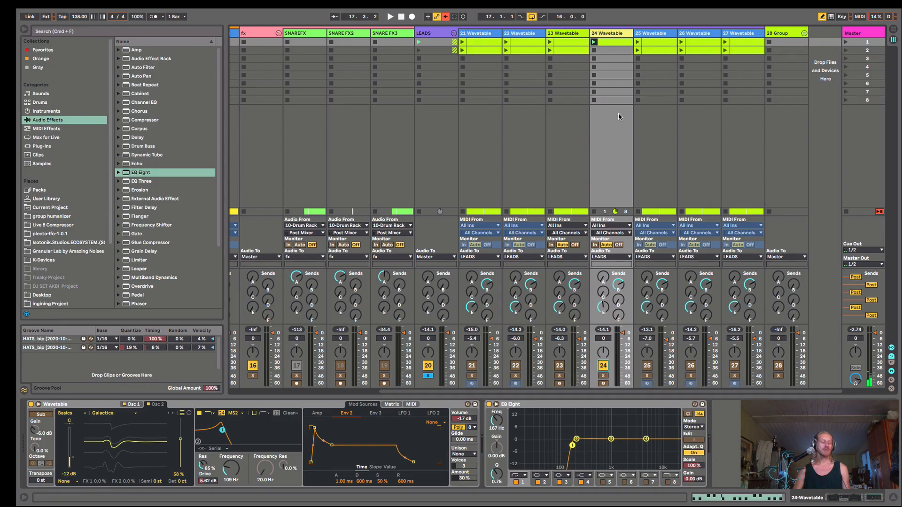
Extend the arrangement loop starting at bar 17 to a length of 32 bars and return to the session clips
{"action": "key", "text": "Tab"}
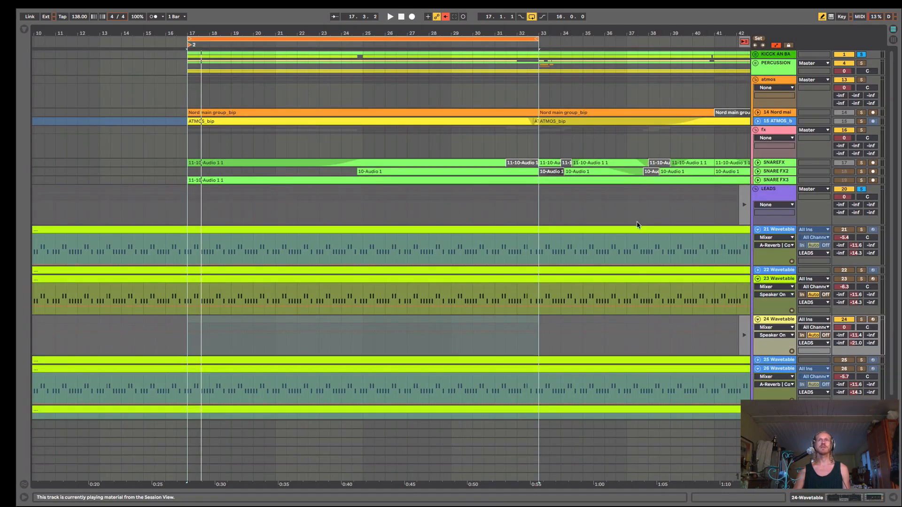
{"action": "key", "text": "Tab"}
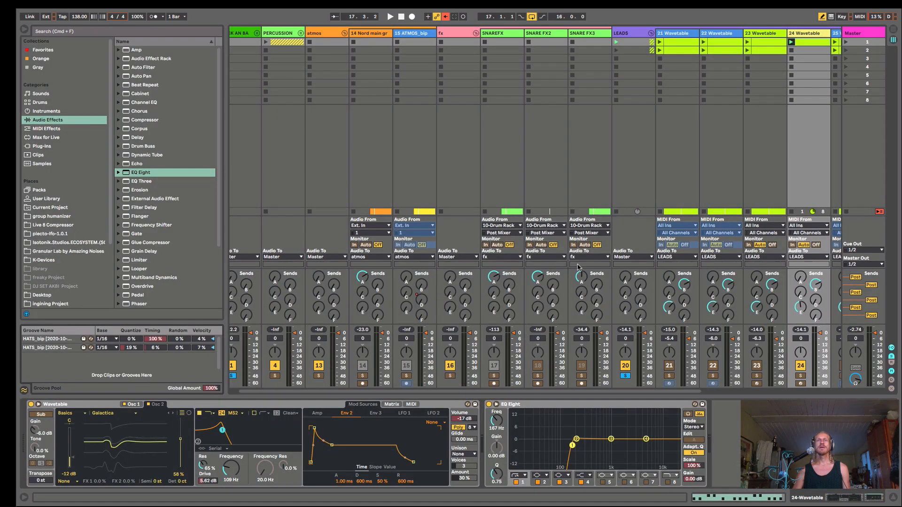
{"action": "key", "text": "Tab"}
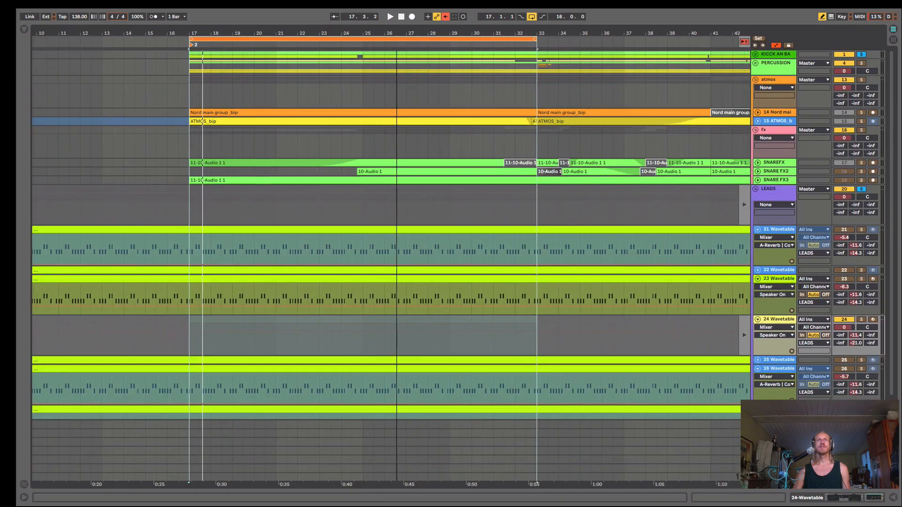
{"action": "left_click_drag", "start_coordinate": [336, 33], "coordinate": [333, 32]}
{"action": "left_click_drag", "start_coordinate": [410, 39], "coordinate": [606, 40]}
{"action": "key", "text": "Tab"}
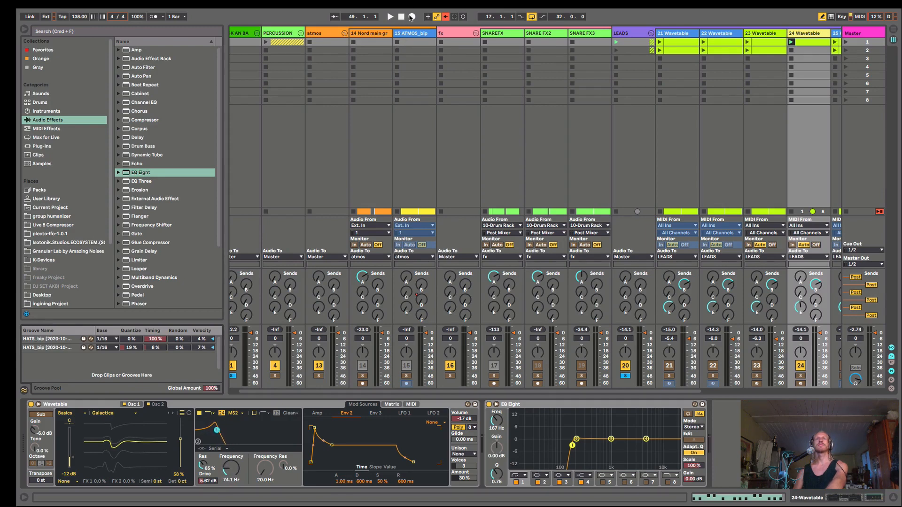
Record track 24's lead clip and its filter frequency movements into the arrangement from bar 17 to bar 37, and play the recording back
{"action": "left_click", "coordinate": [412, 17]}
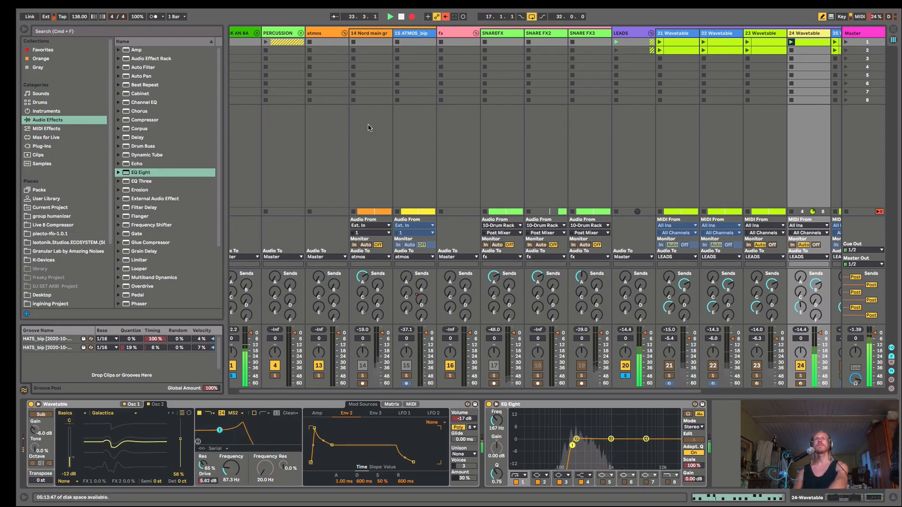
{"action": "left_click", "coordinate": [412, 17]}
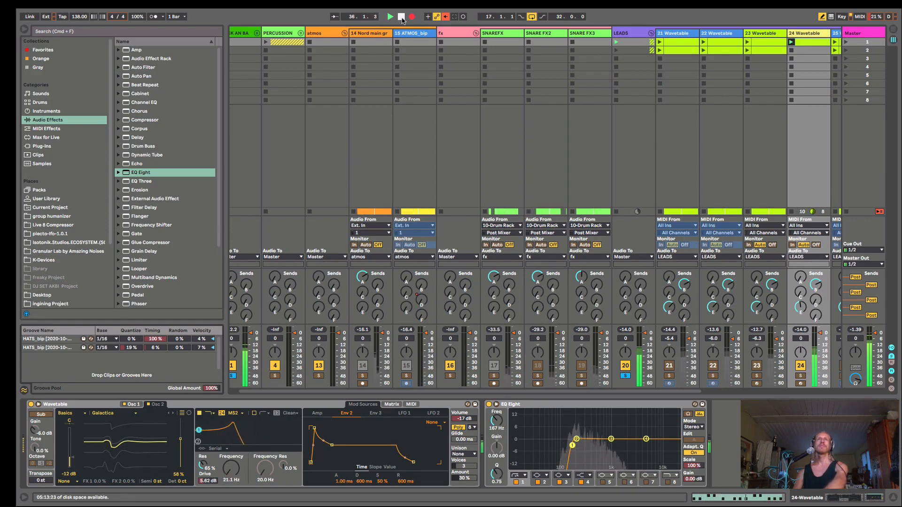
{"action": "left_click", "coordinate": [402, 18]}
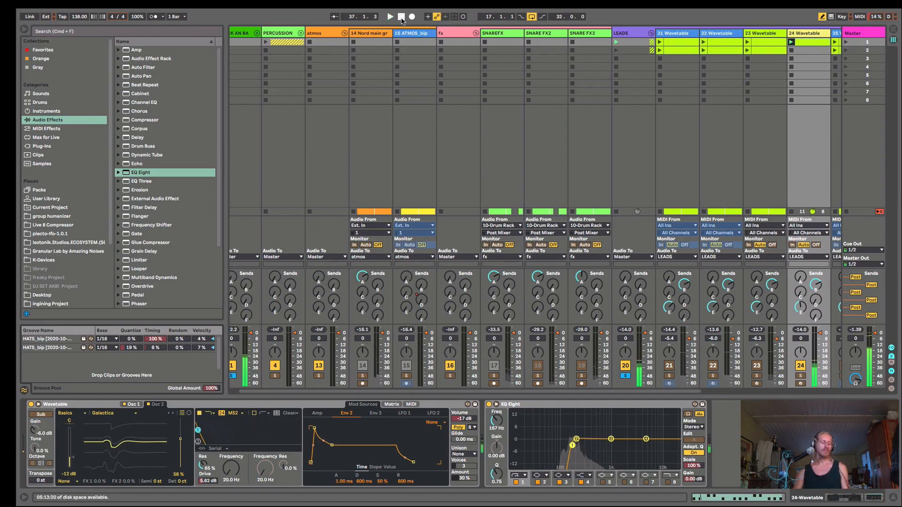
{"action": "key", "text": "space"}
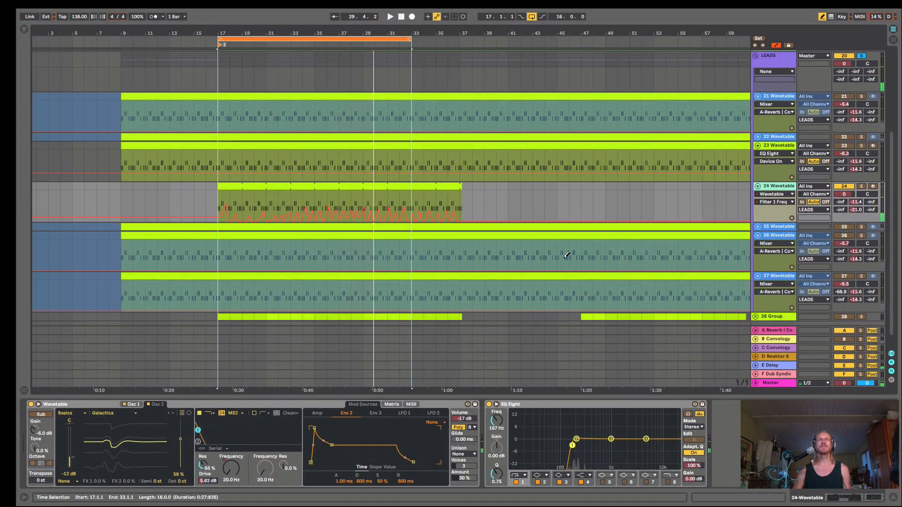
{"action": "key", "text": "space"}
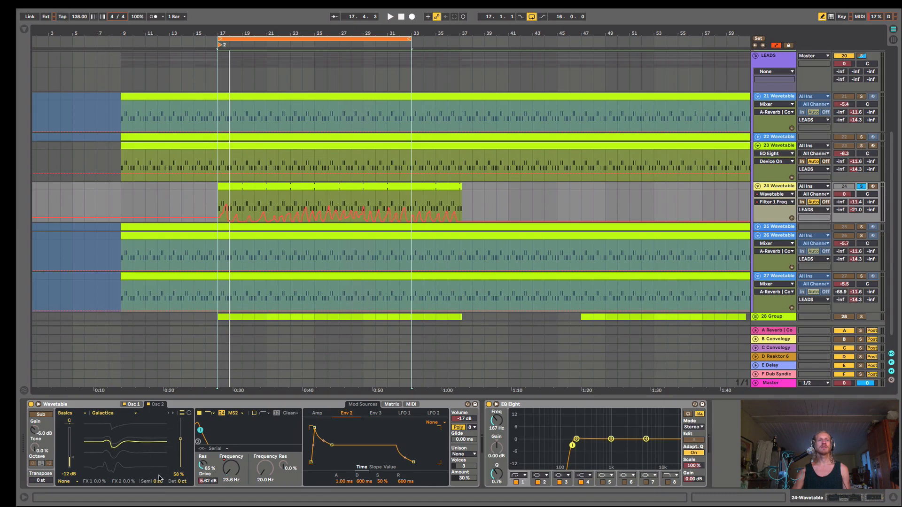
Switch the oscillator effect mode to FM for both Wavetable oscillators and start playback of the soloed lead
{"action": "left_click", "coordinate": [77, 483]}
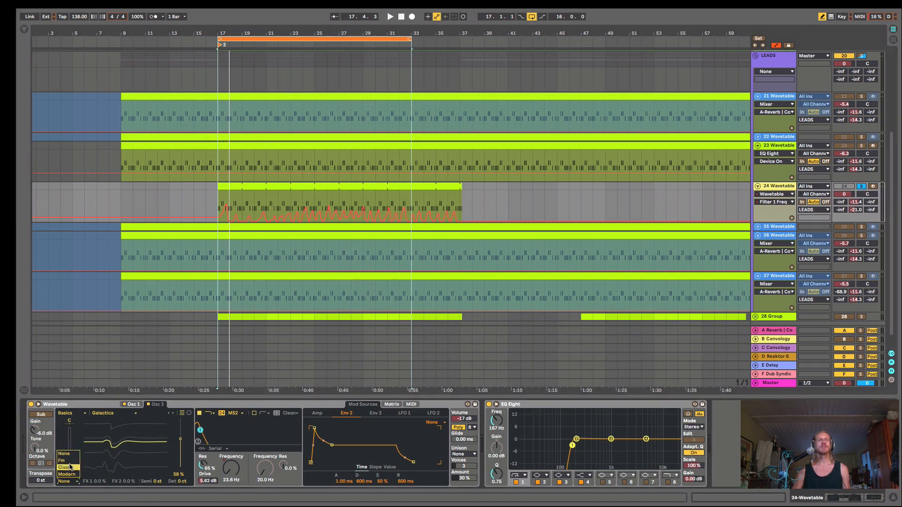
{"action": "left_click", "coordinate": [134, 407]}
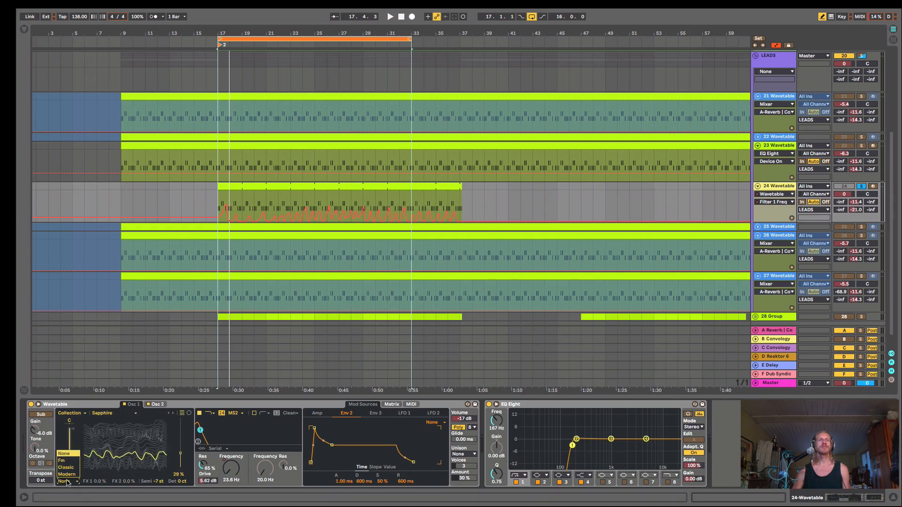
{"action": "key", "text": "space"}
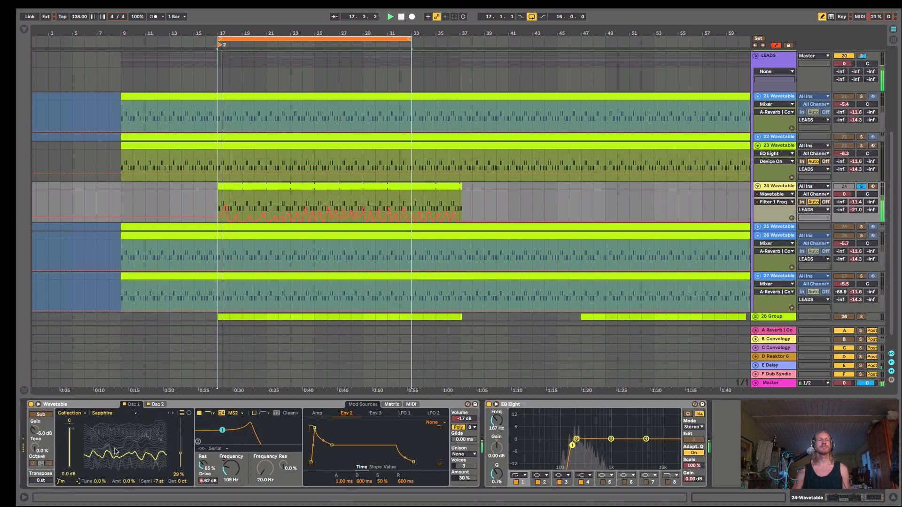
Raise Oscillator 2's gain to 0.0 dB and transpose it to -7 semitones
{"action": "left_click", "coordinate": [156, 405]}
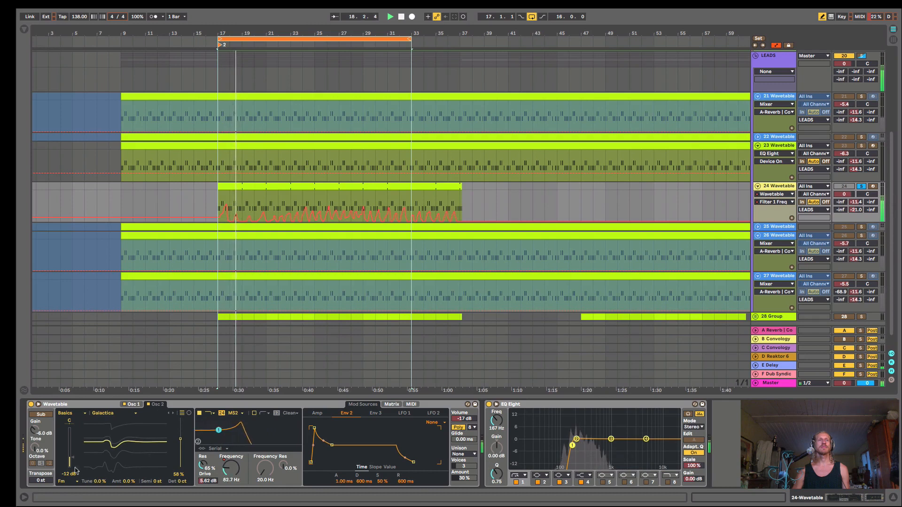
{"action": "left_click_drag", "start_coordinate": [69, 458], "coordinate": [69, 444]}
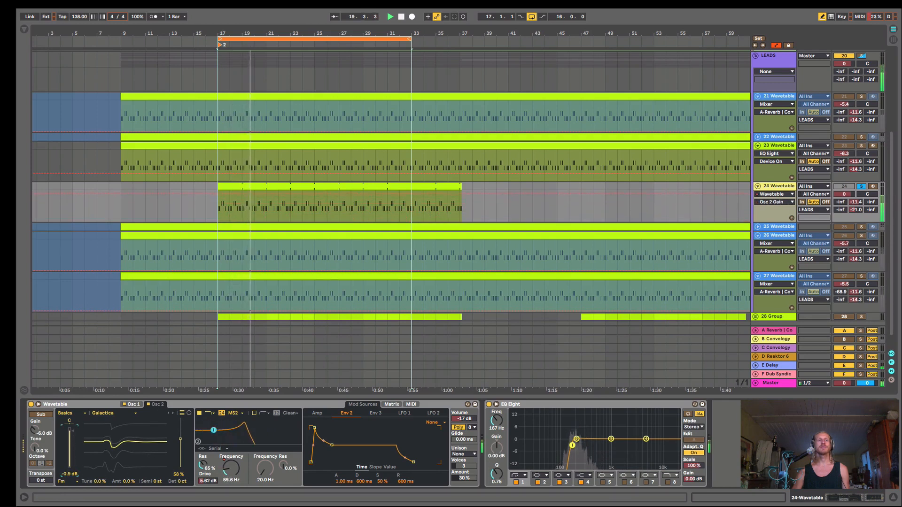
{"action": "left_click", "coordinate": [157, 481]}
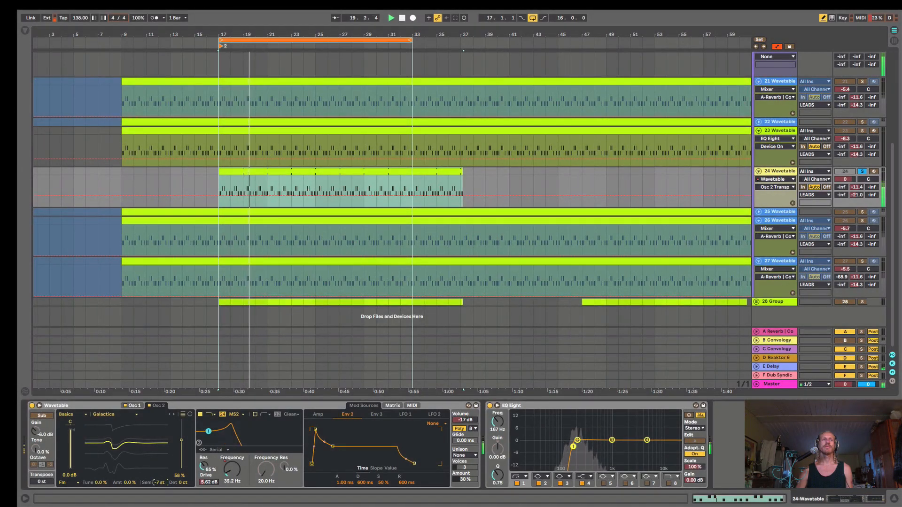
{"action": "mouse_move", "coordinate": [160, 482]}
{"action": "left_mouse_down"}
{"action": "mouse_move", "coordinate": [160, 474]}
{"action": "mouse_move", "coordinate": [161, 482]}
{"action": "left_mouse_up"}
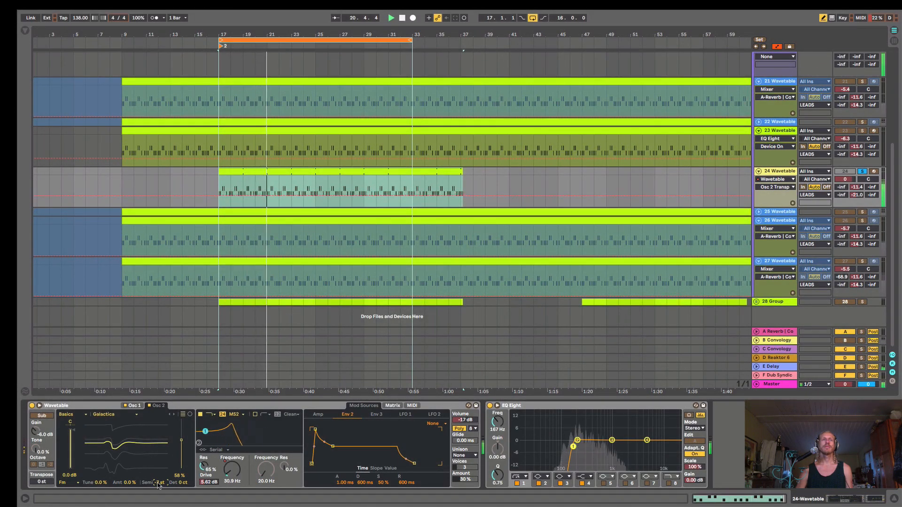
Detune Oscillator 1 to -14 cents while the lead plays
{"action": "left_click", "coordinate": [134, 406]}
{"action": "left_click", "coordinate": [161, 483]}
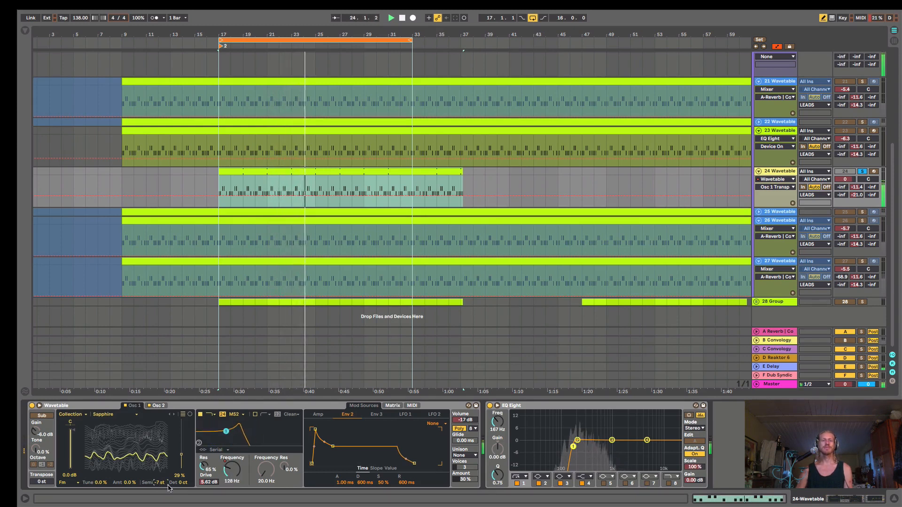
{"action": "left_click", "coordinate": [179, 483]}
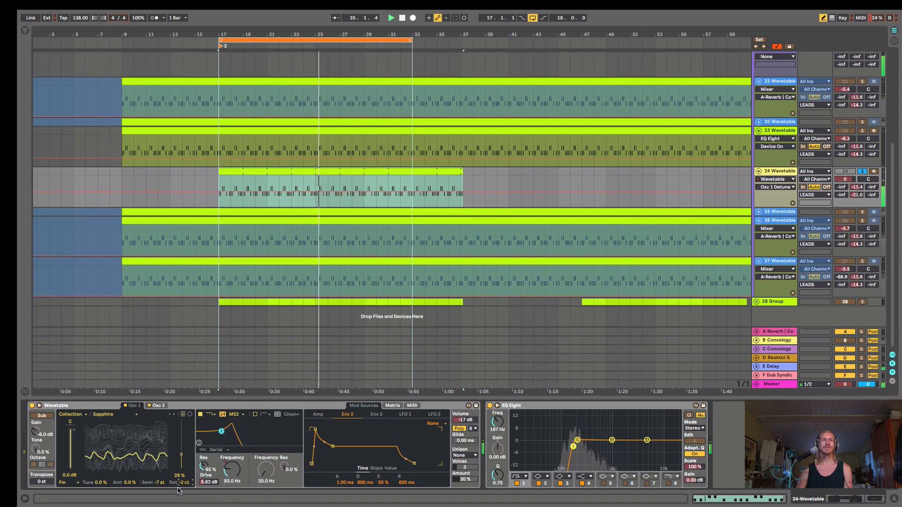
{"action": "key", "text": "Down"}
{"action": "key", "text": "Down"}
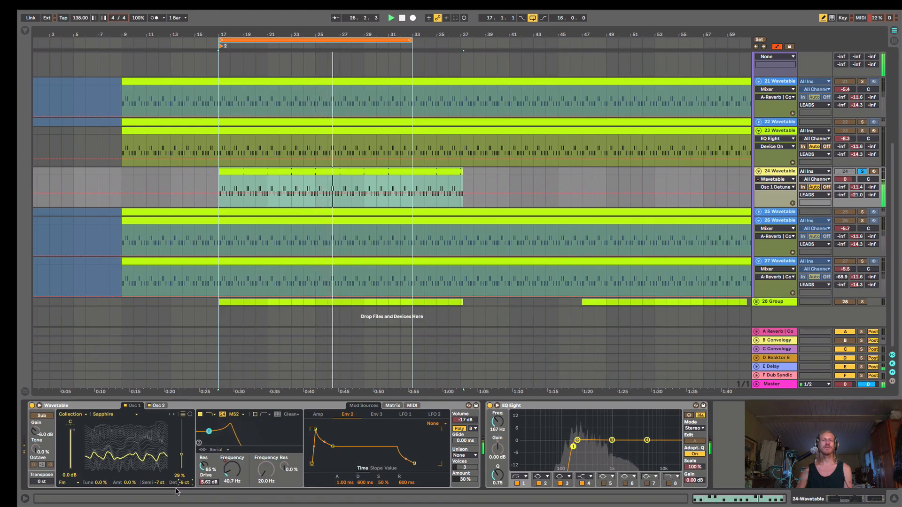
{"action": "key", "text": "Down"}
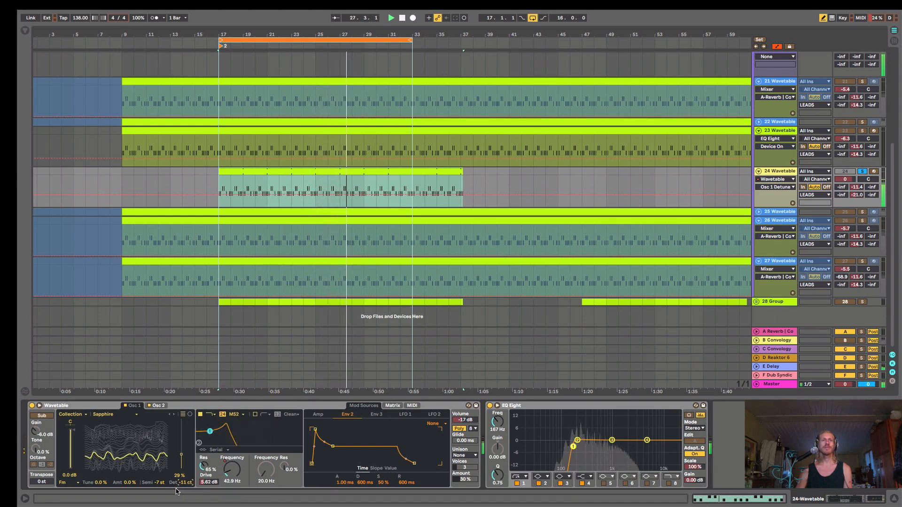
{"action": "key", "text": "Down"}
{"action": "key", "text": "Down"}
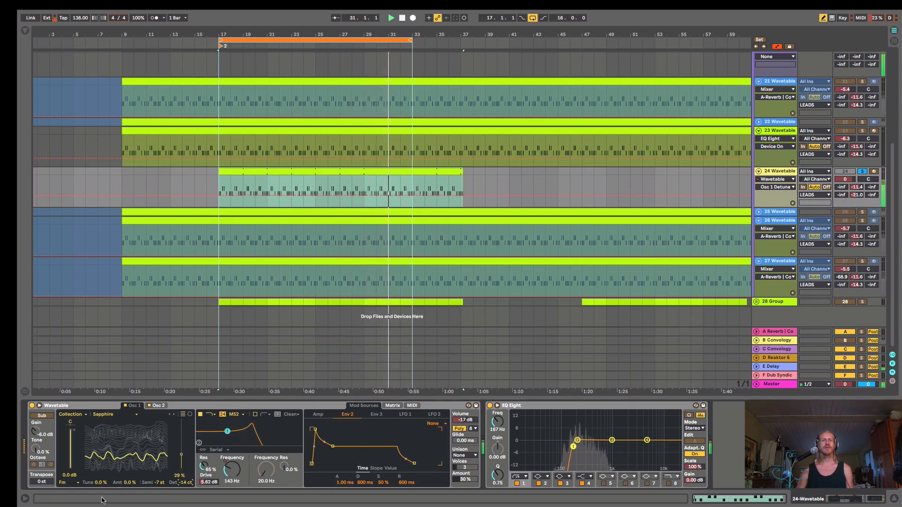
Set Oscillator 1's FM amount to 4.1% and audition the lead
{"action": "left_click_drag", "start_coordinate": [128, 482], "coordinate": [128, 476]}
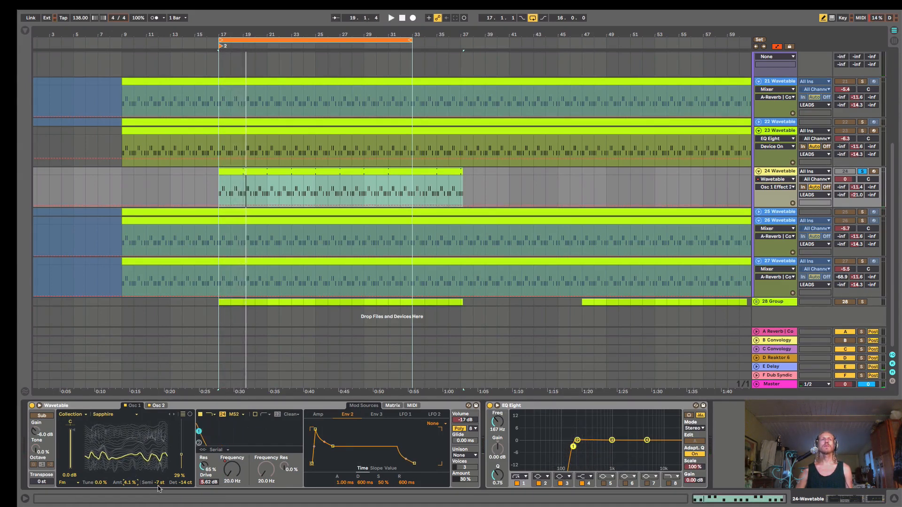
{"action": "key", "text": "space"}
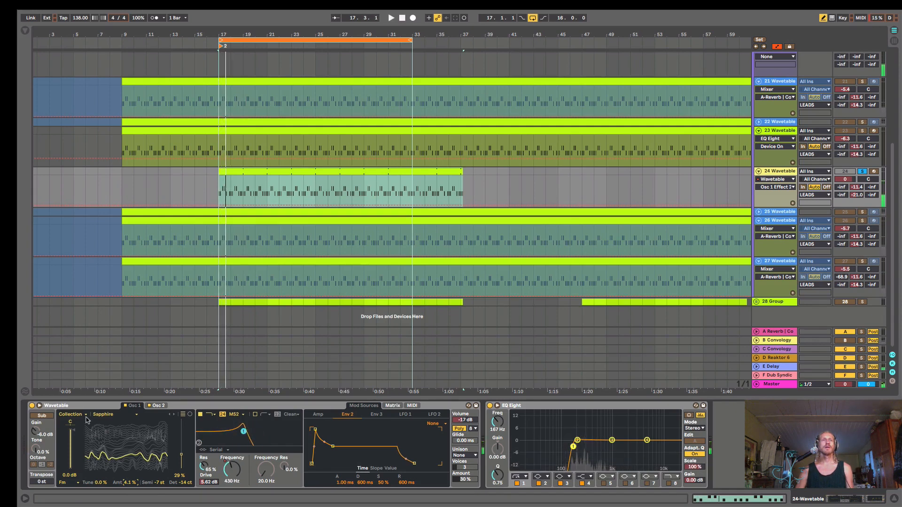
{"action": "left_click", "coordinate": [157, 406]}
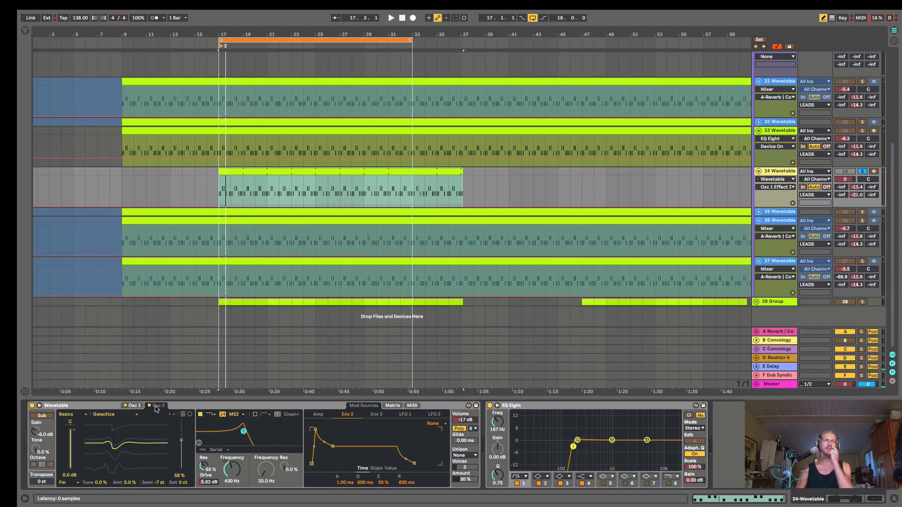
{"action": "left_click", "coordinate": [134, 406]}
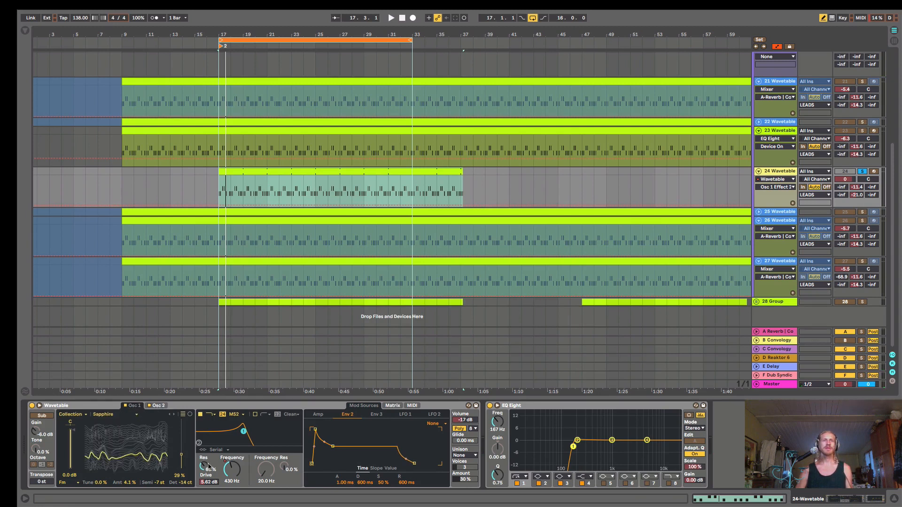
{"action": "key", "text": "space"}
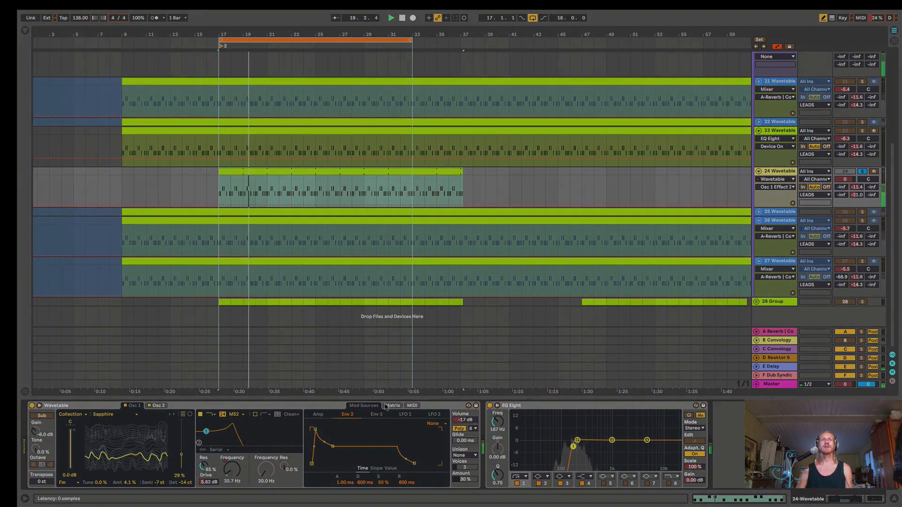
Set the amp envelope's release to 307 ms, and reshape Env 2 to 0.00 ms attack, 420 ms decay and 38% sustain
{"action": "left_click", "coordinate": [393, 405]}
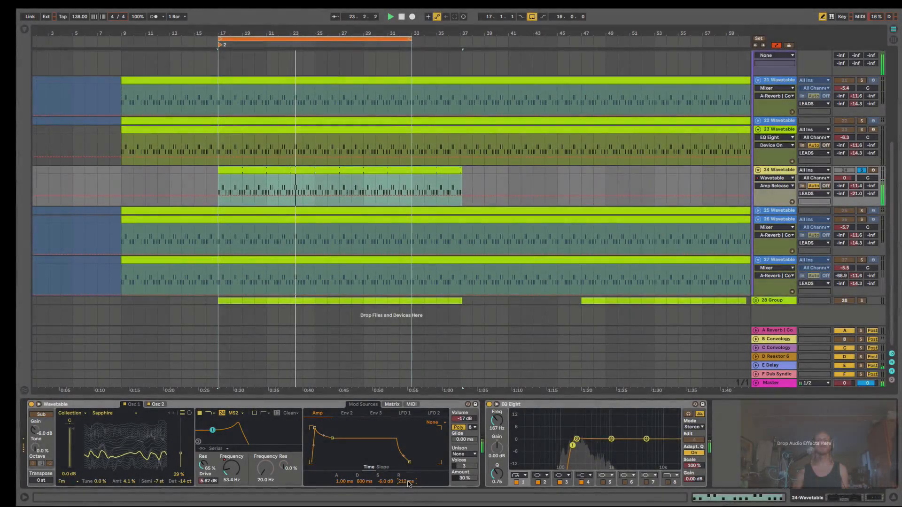
{"action": "left_click_drag", "start_coordinate": [408, 484], "coordinate": [408, 482]}
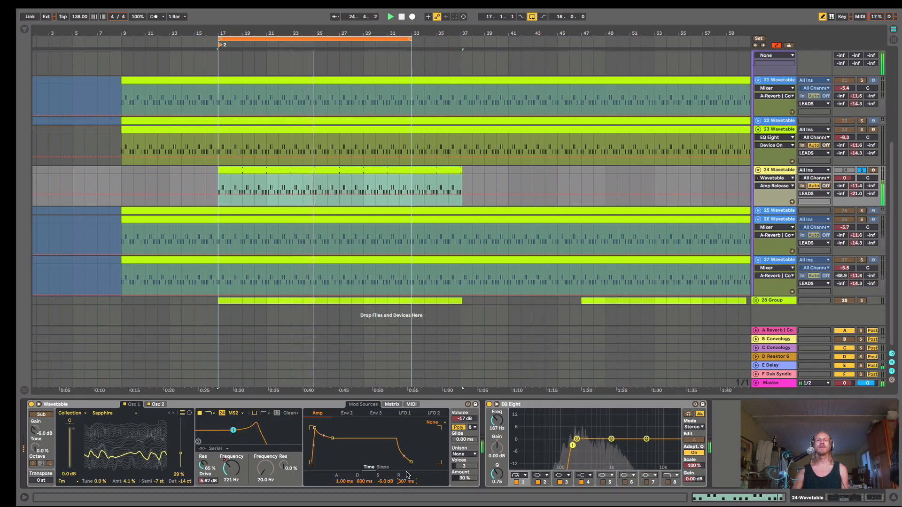
{"action": "left_click", "coordinate": [351, 415]}
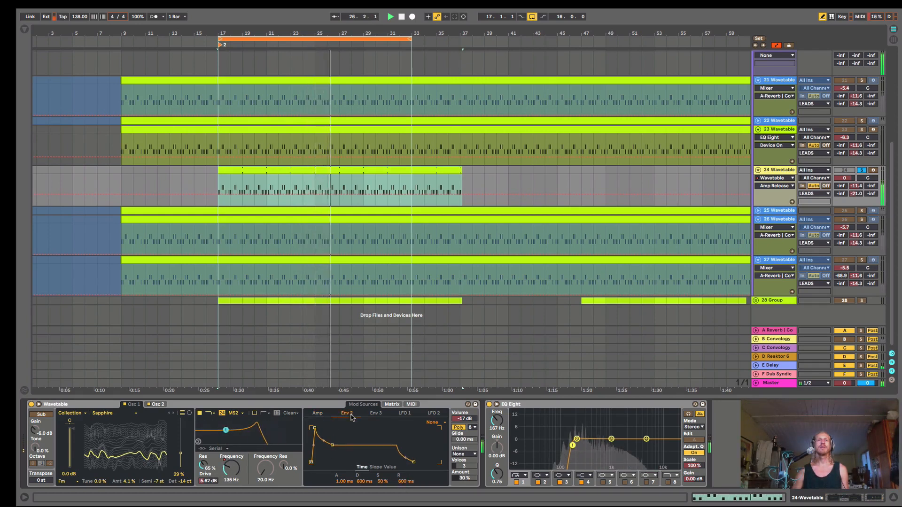
{"action": "left_click", "coordinate": [392, 405]}
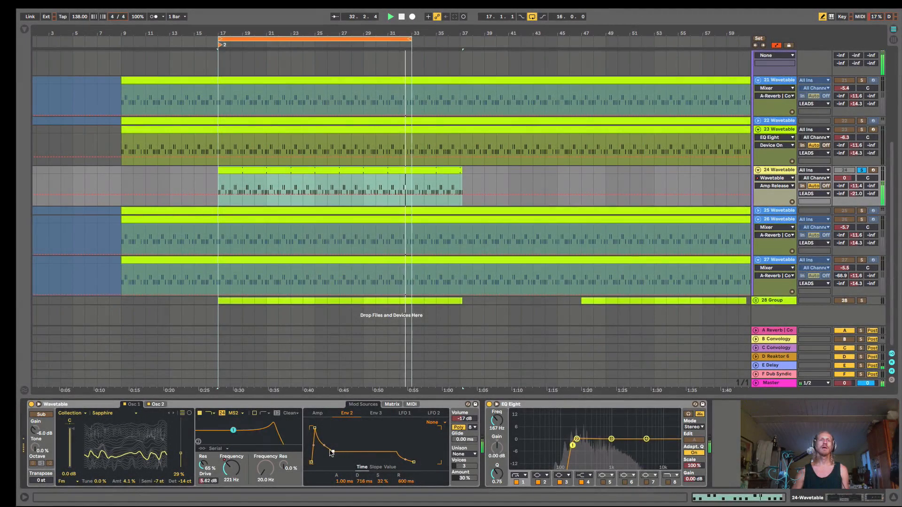
{"action": "mouse_move", "coordinate": [333, 452]}
{"action": "left_mouse_down"}
{"action": "mouse_move", "coordinate": [314, 429]}
{"action": "mouse_move", "coordinate": [310, 448]}
{"action": "mouse_move", "coordinate": [328, 450]}
{"action": "left_mouse_up"}
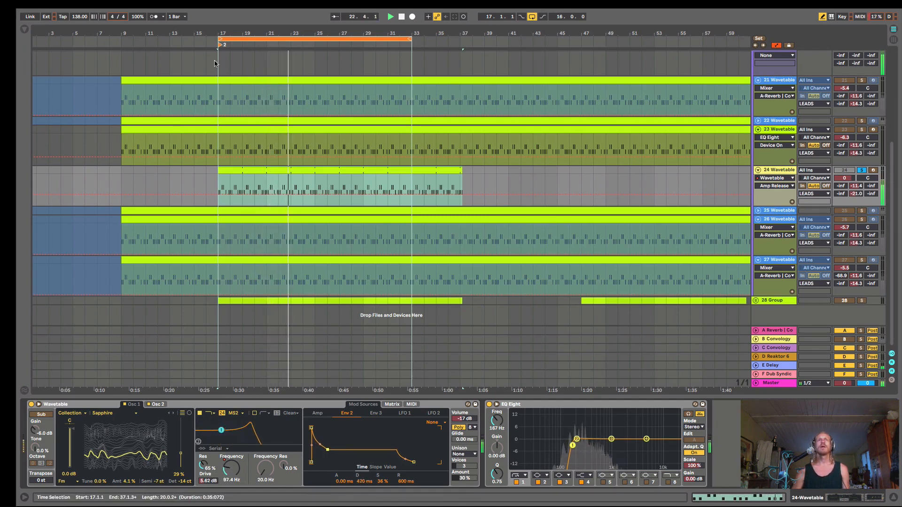
{"action": "key", "text": "space"}
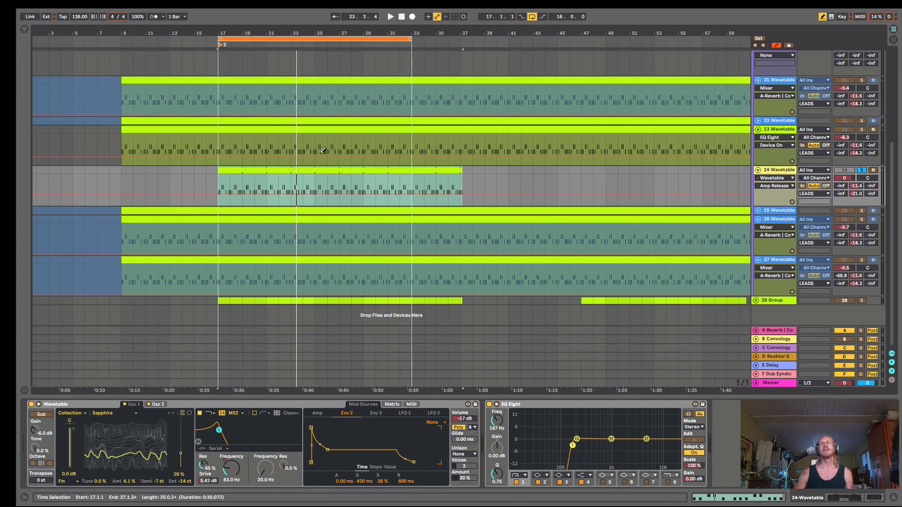
{"action": "key", "text": "space"}
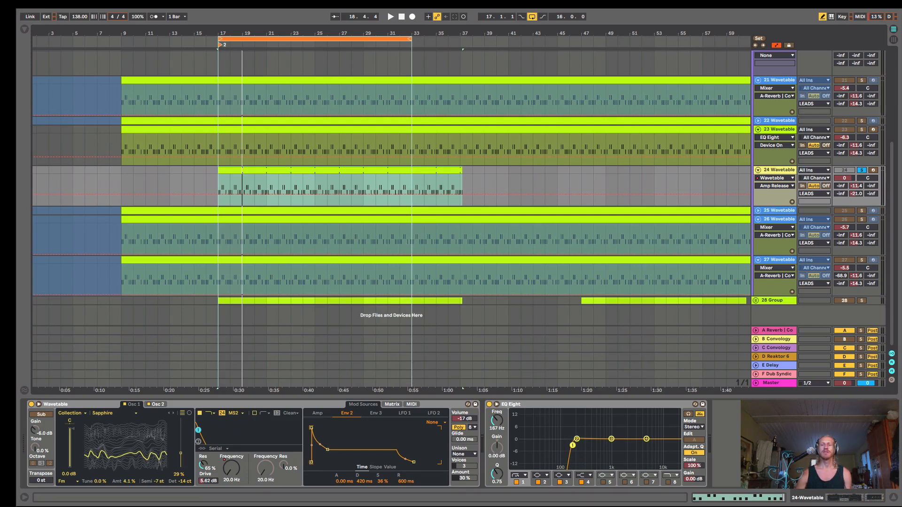
Play the lead and set Oscillator 2's FM amount to 25%
{"action": "left_click", "coordinate": [157, 405]}
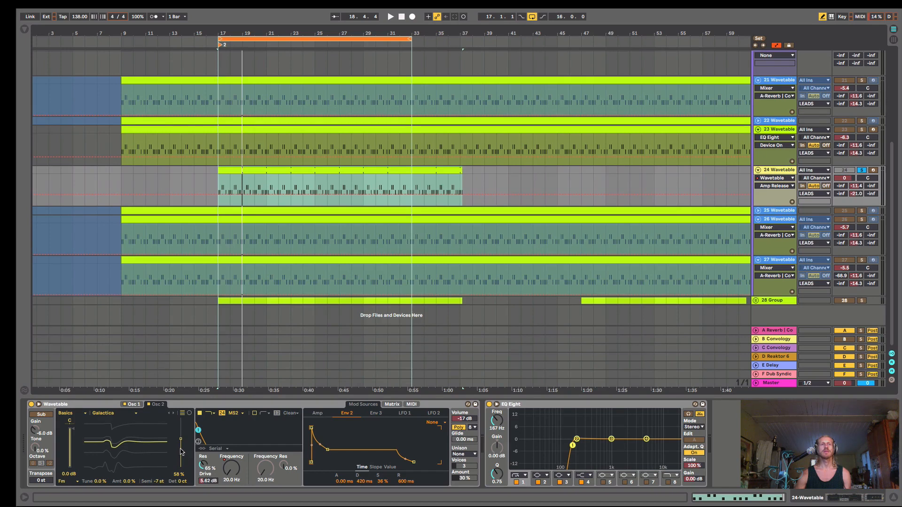
{"action": "key", "text": "space"}
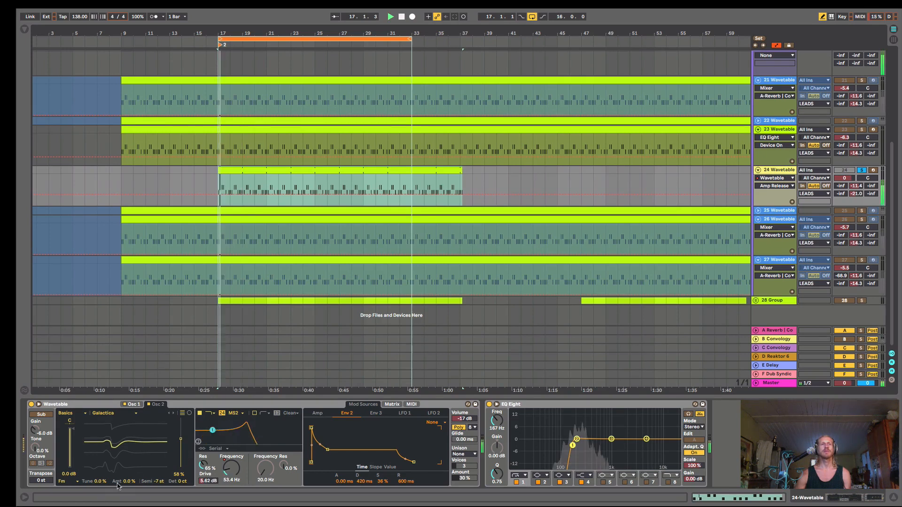
{"action": "left_click_drag", "start_coordinate": [129, 482], "coordinate": [129, 468]}
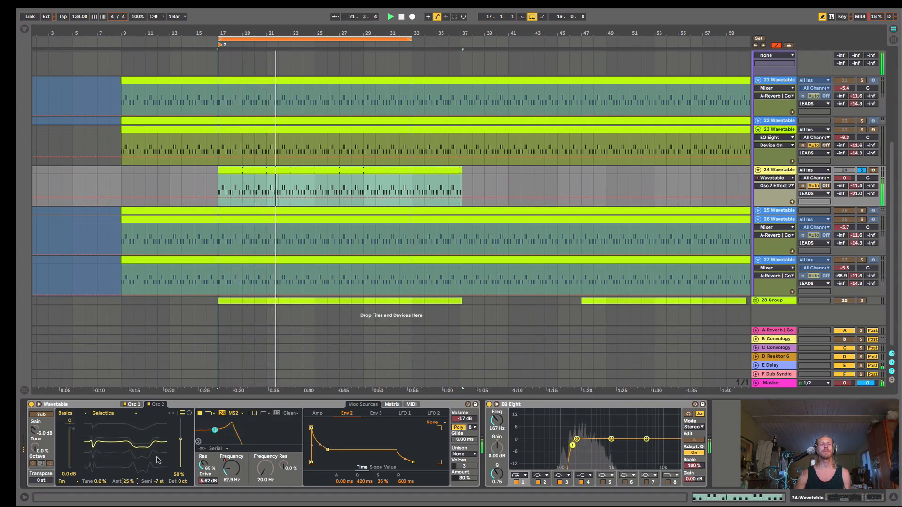
{"action": "scroll", "coordinate": [770, 100], "scroll_direction": "up", "scroll_amount": 5}
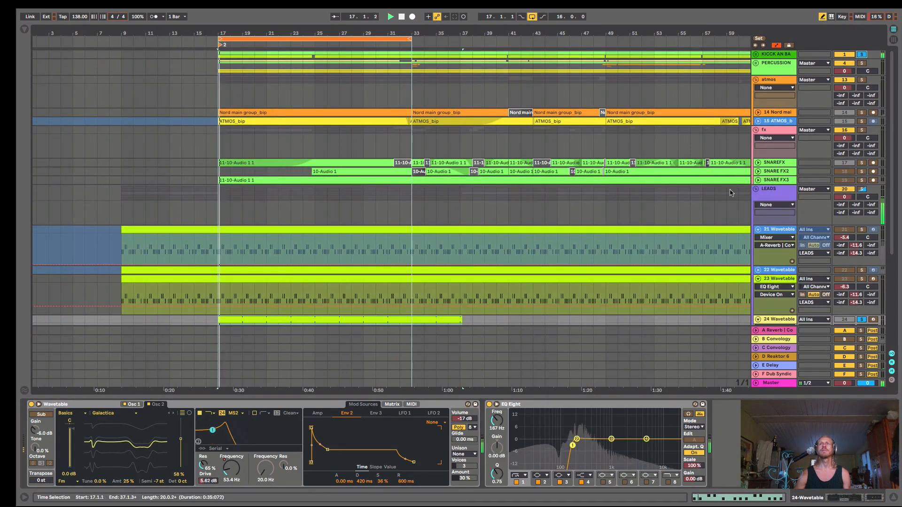
{"action": "scroll", "coordinate": [844, 74], "scroll_direction": "down", "scroll_amount": 5}
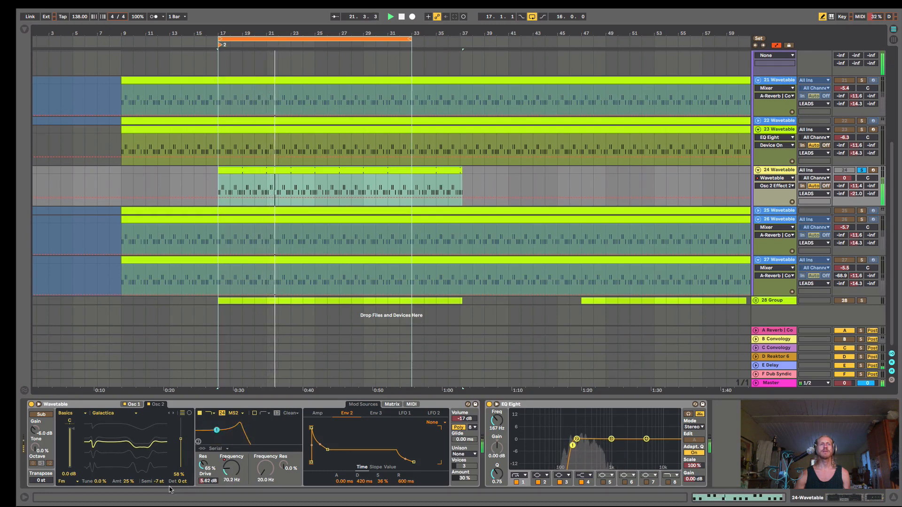
Raise Oscillator 1's FM amount to 72% while the lead plays
{"action": "left_click", "coordinate": [132, 405]}
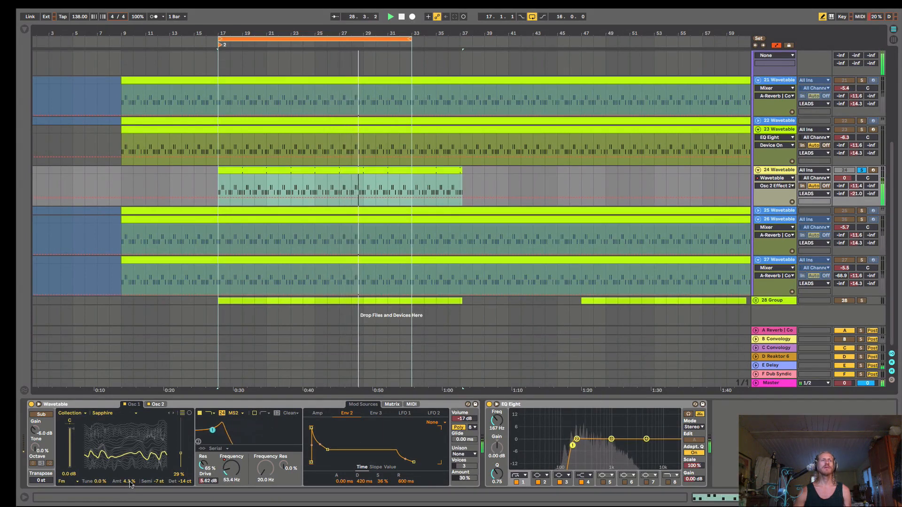
{"action": "left_click_drag", "start_coordinate": [131, 481], "coordinate": [131, 470]}
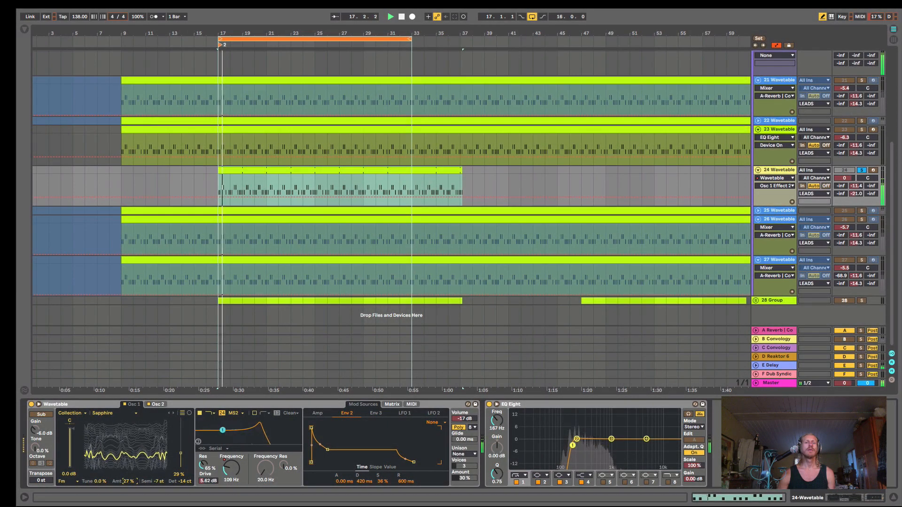
{"action": "left_click_drag", "start_coordinate": [130, 469], "coordinate": [131, 457]}
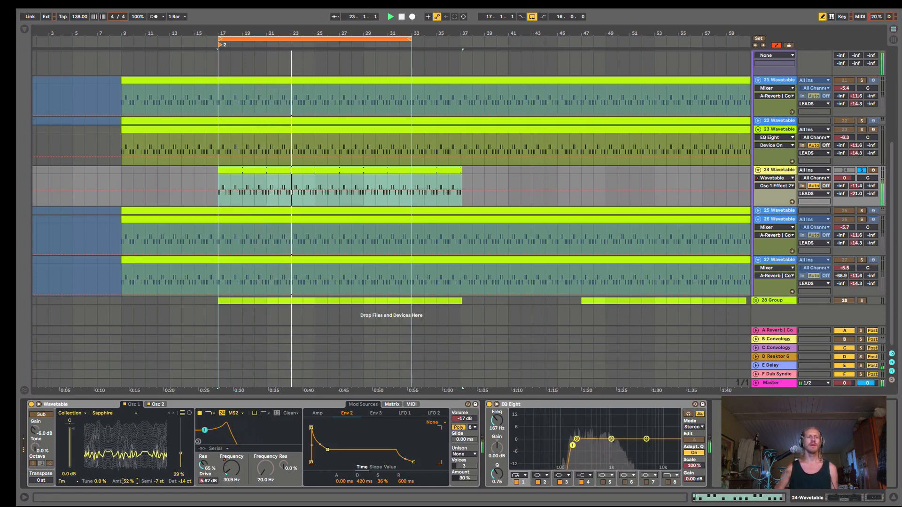
{"action": "left_click_drag", "start_coordinate": [129, 481], "coordinate": [129, 482]}
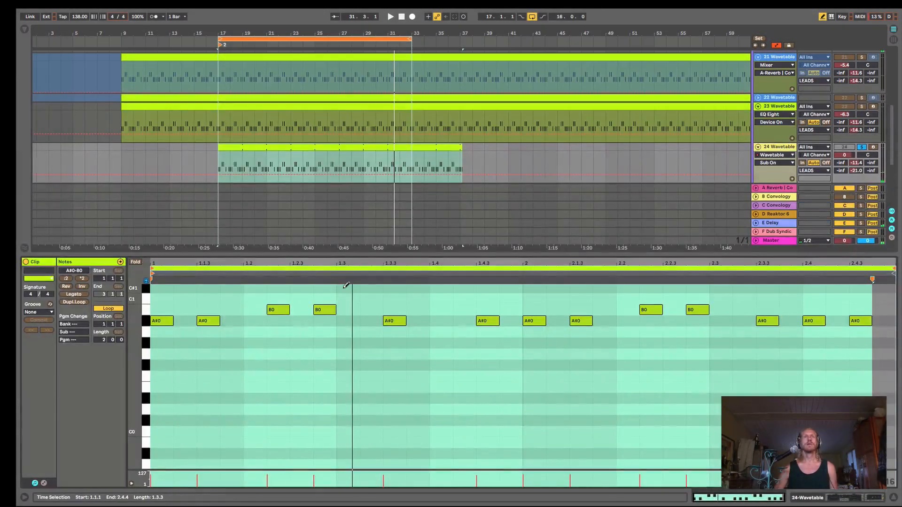
Try all the notes in the lead clip an octave higher and an octave lower than A#0 and B0
{"action": "key", "text": "super+a"}
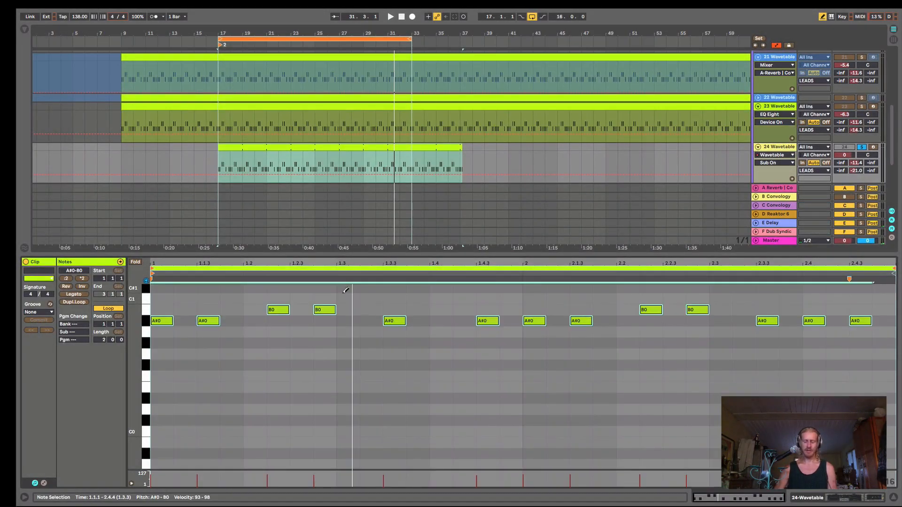
{"action": "key", "text": "shift+Up"}
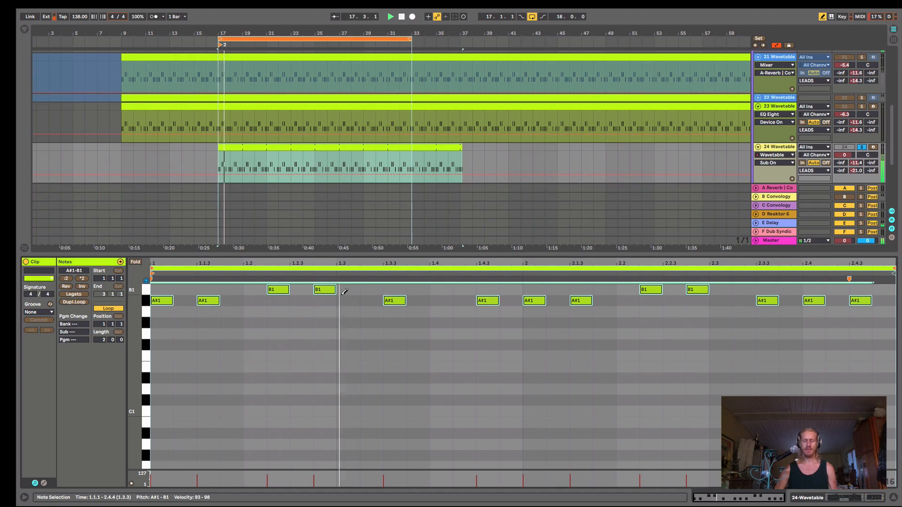
{"action": "key", "text": "shift+Down"}
{"action": "key", "text": "shift+Down"}
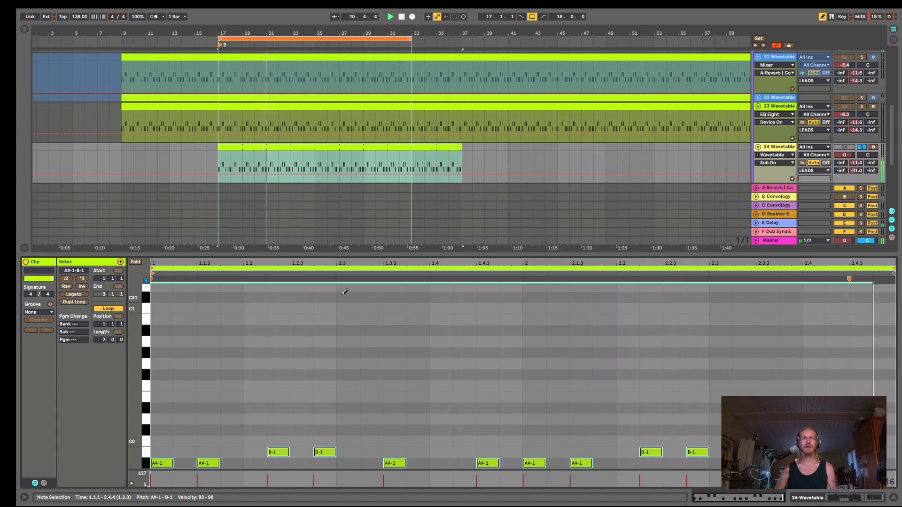
{"action": "key", "text": "shift+Tab"}
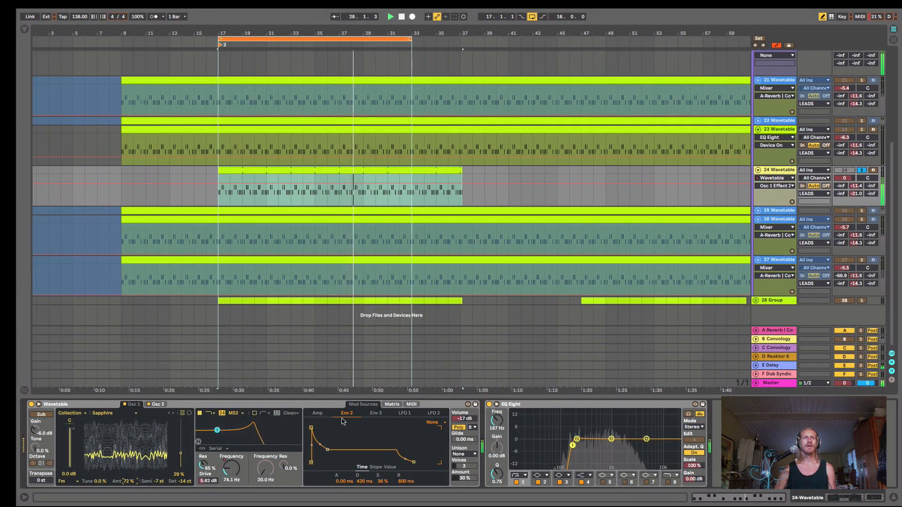
Raise all the lead clip's notes one octave to A#1 and B1, and set Wavetable's global transpose to -12 st
{"action": "left_click", "coordinate": [391, 404]}
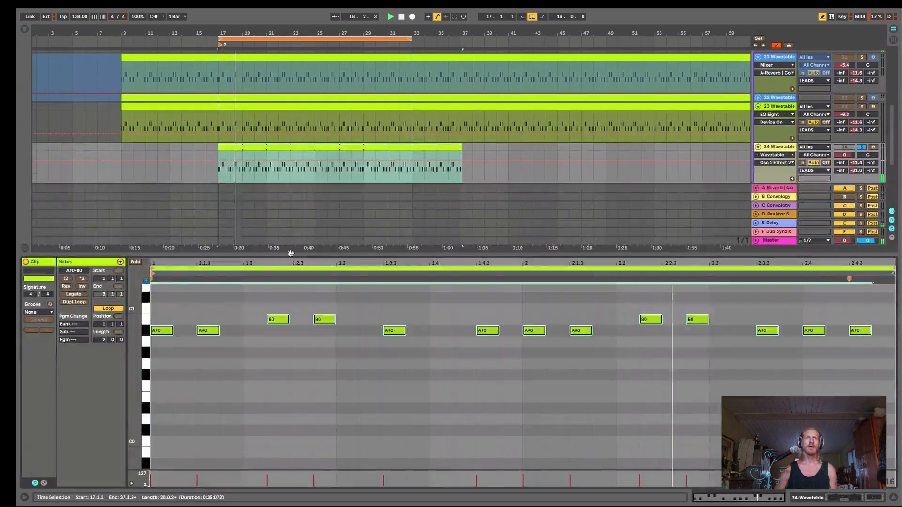
{"action": "double_click", "coordinate": [276, 197]}
{"action": "key", "text": "shift+Up"}
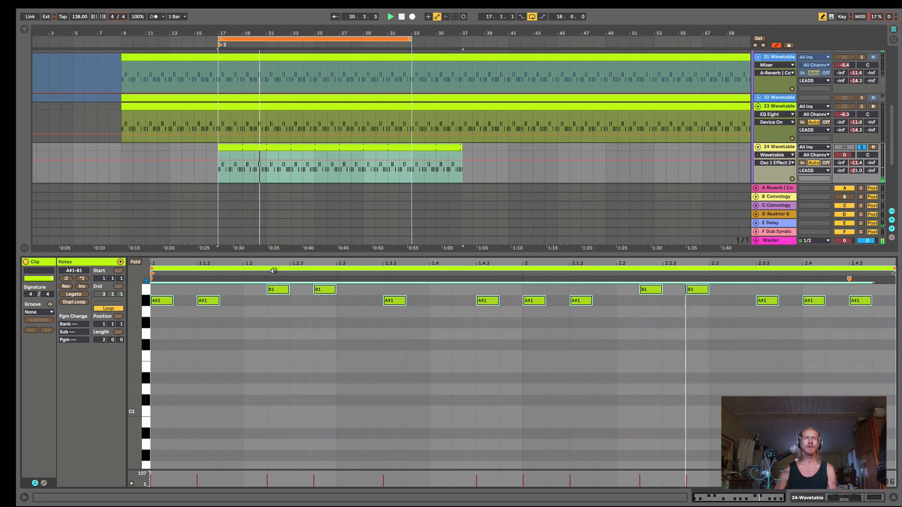
{"action": "double_click", "coordinate": [778, 147]}
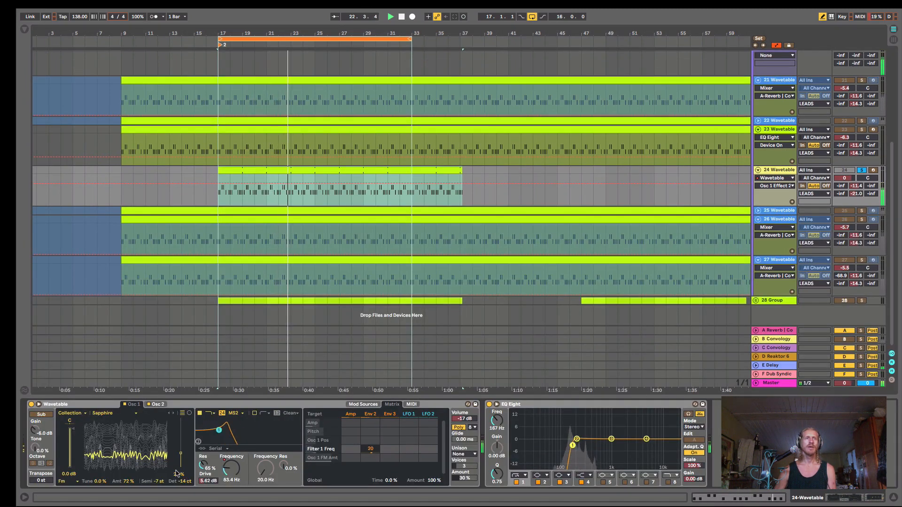
{"action": "left_click_drag", "start_coordinate": [36, 480], "coordinate": [36, 487]}
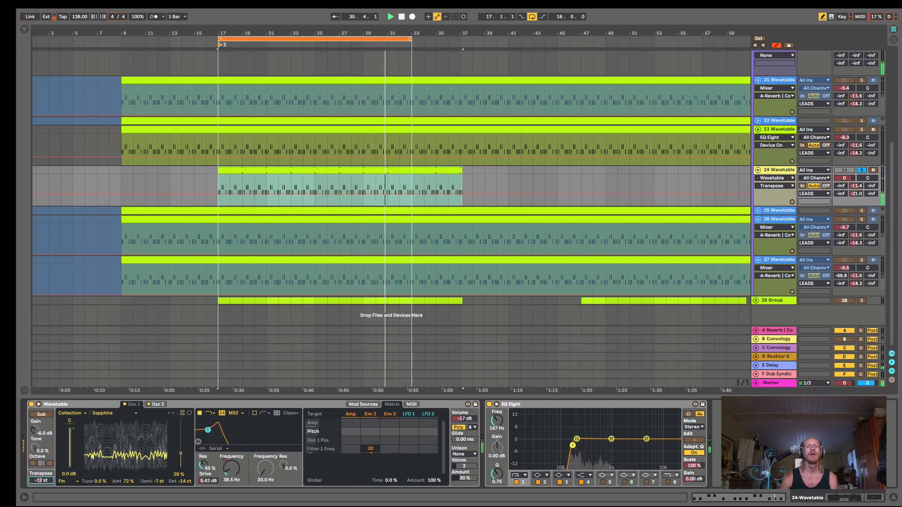
Move Oscillator 1's wavetable position to 52%
{"action": "left_click", "coordinate": [155, 405]}
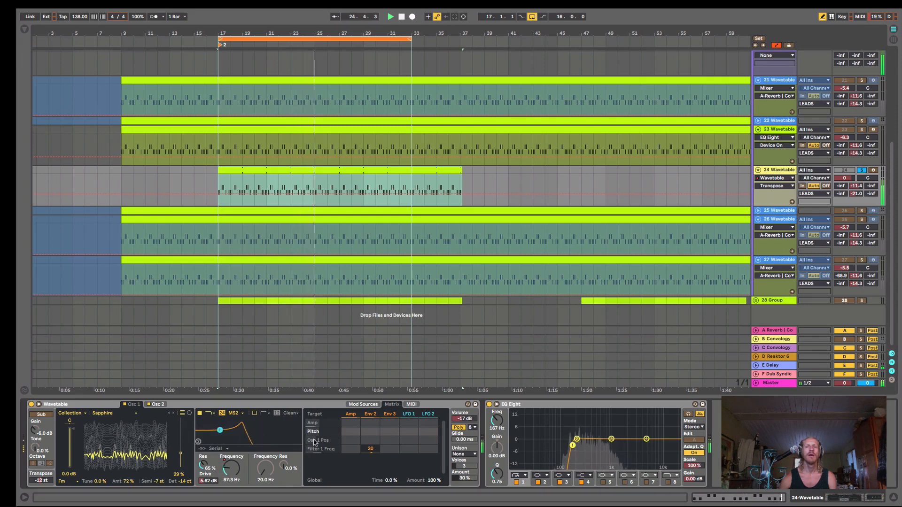
{"action": "left_click_drag", "start_coordinate": [180, 453], "coordinate": [180, 439]}
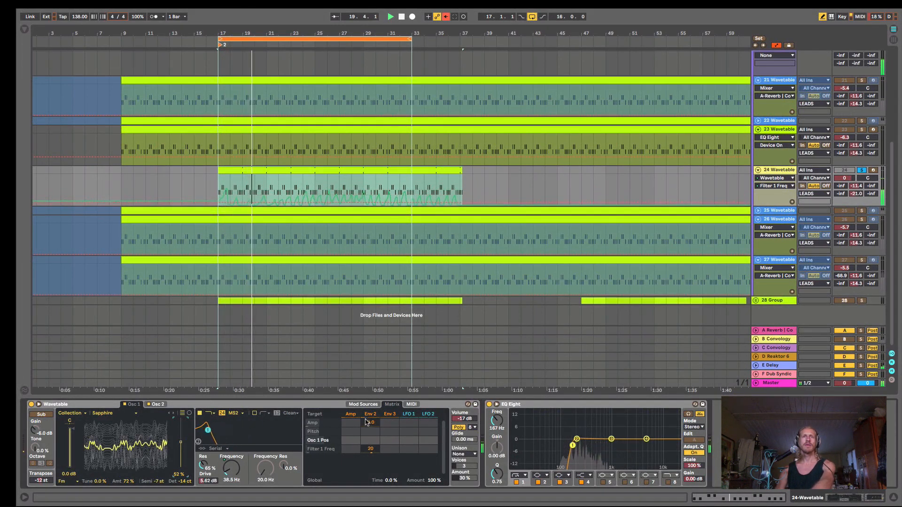
Reshape Env 2 to 0.07 ms attack, 294 ms decay and 9.5% sustain, and set the amp envelope to -4.5 dB sustain and 70.3 ms release
{"action": "left_click", "coordinate": [370, 414]}
{"action": "left_click_drag", "start_coordinate": [328, 450], "coordinate": [328, 454]}
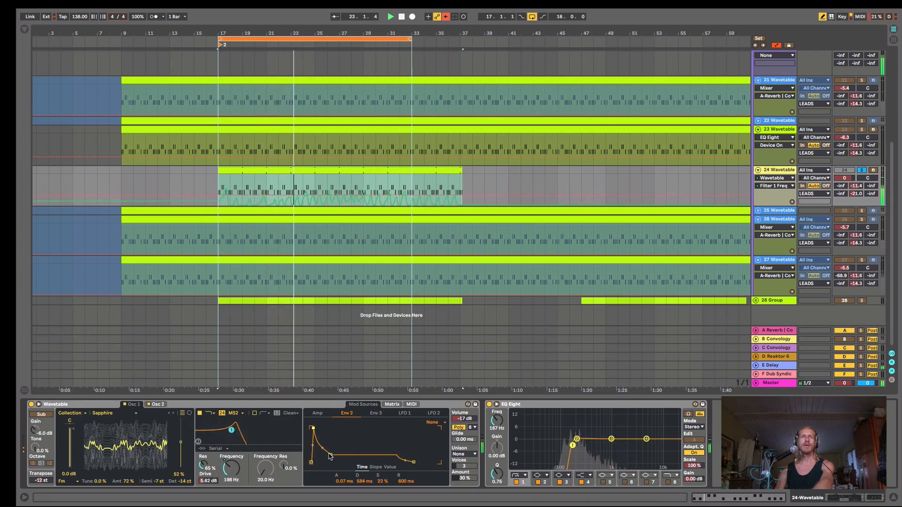
{"action": "left_click_drag", "start_coordinate": [330, 457], "coordinate": [327, 460]}
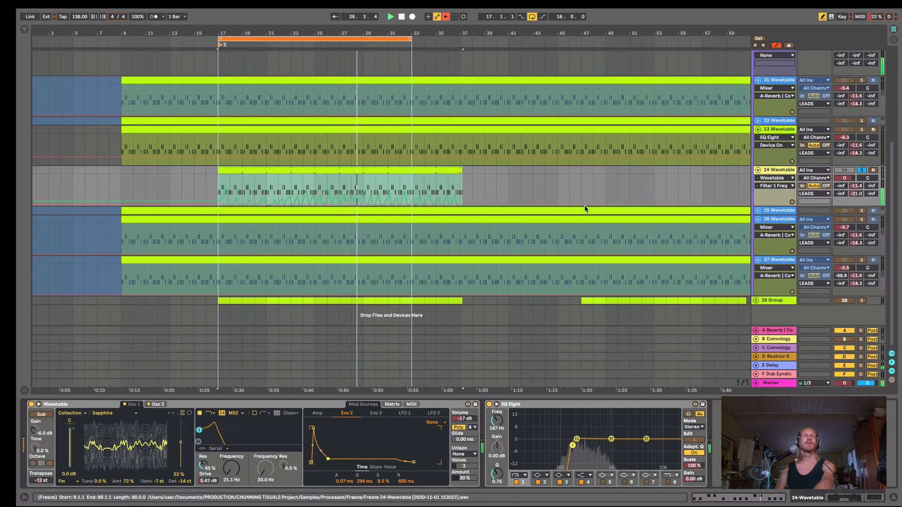
{"action": "left_click", "coordinate": [318, 413]}
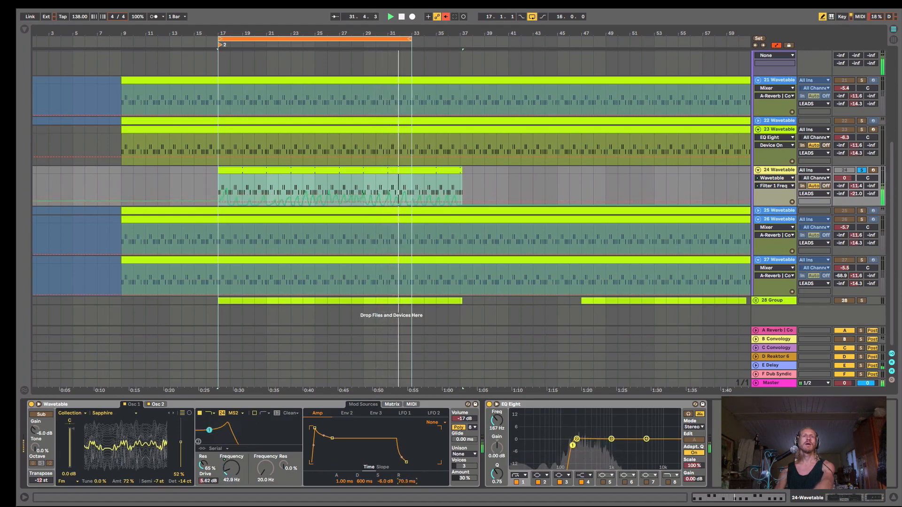
{"action": "left_click_drag", "start_coordinate": [386, 482], "coordinate": [385, 476]}
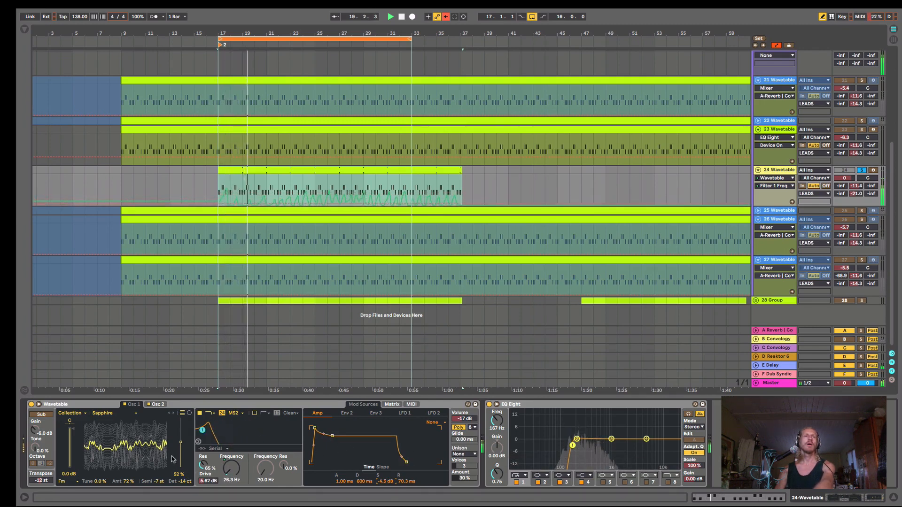
Try detuning Oscillator 2 while the lead plays
{"action": "left_click", "coordinate": [155, 406]}
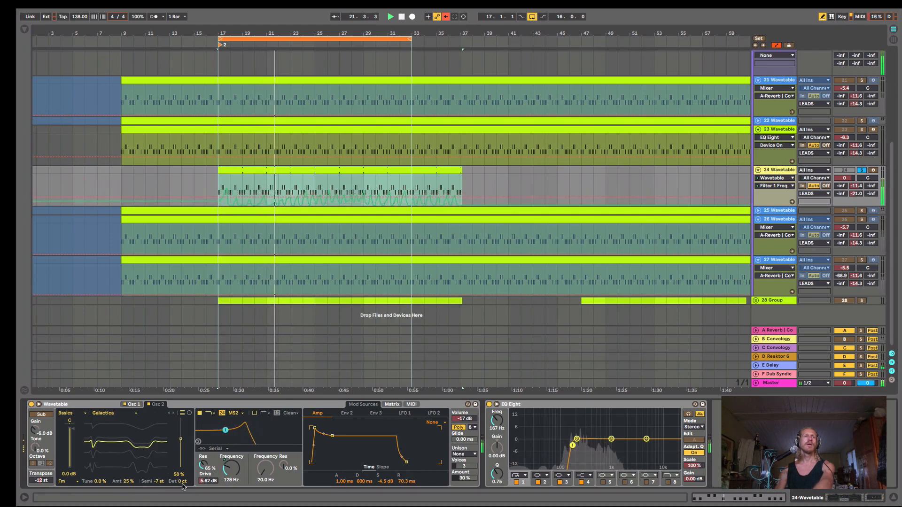
{"action": "left_click_drag", "start_coordinate": [180, 478], "coordinate": [180, 486]}
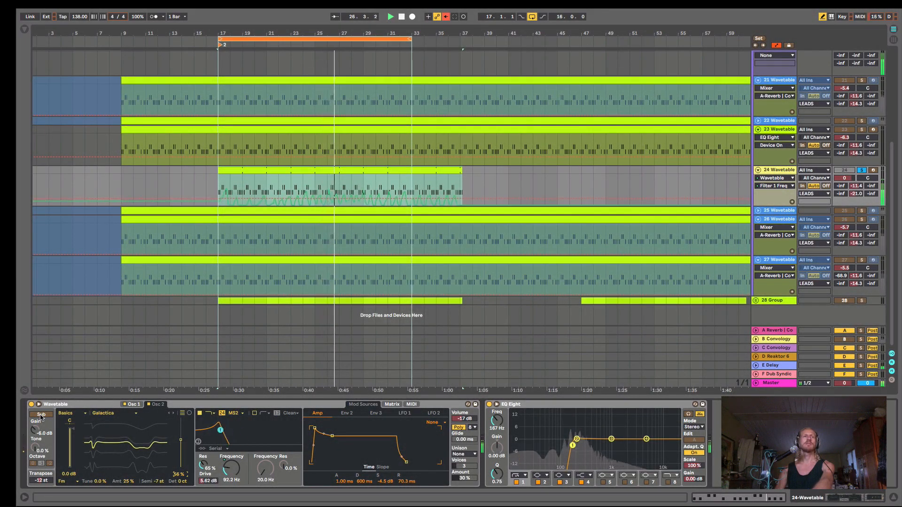
Turn on the sub oscillator at octave -1, with its gain at -7.9 dB and its tone at 91%
{"action": "left_click", "coordinate": [41, 415]}
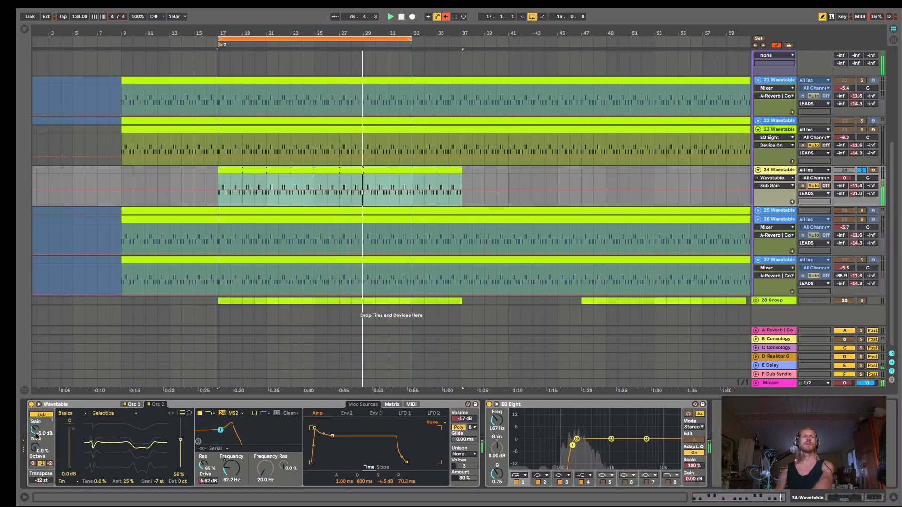
{"action": "left_click_drag", "start_coordinate": [36, 430], "coordinate": [35, 428]}
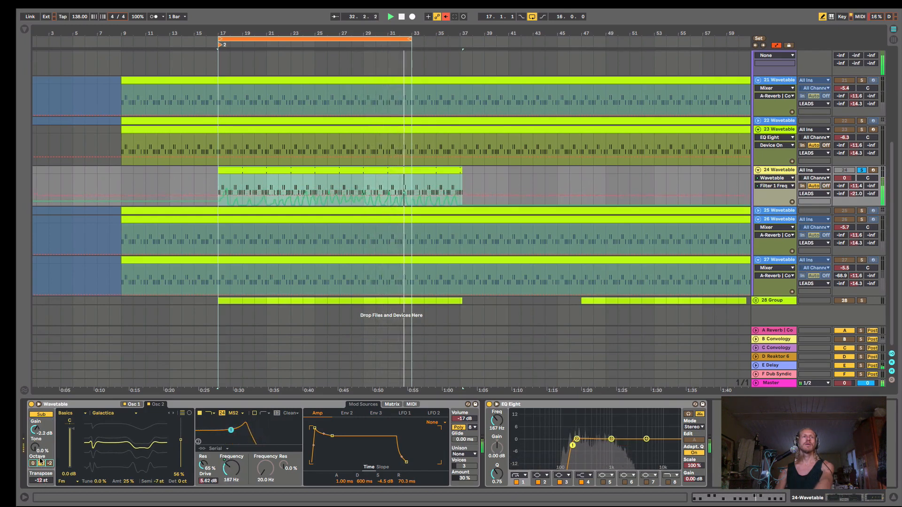
{"action": "mouse_move", "coordinate": [35, 448]}
{"action": "left_mouse_down"}
{"action": "mouse_move", "coordinate": [35, 401]}
{"action": "mouse_move", "coordinate": [37, 444]}
{"action": "left_mouse_up"}
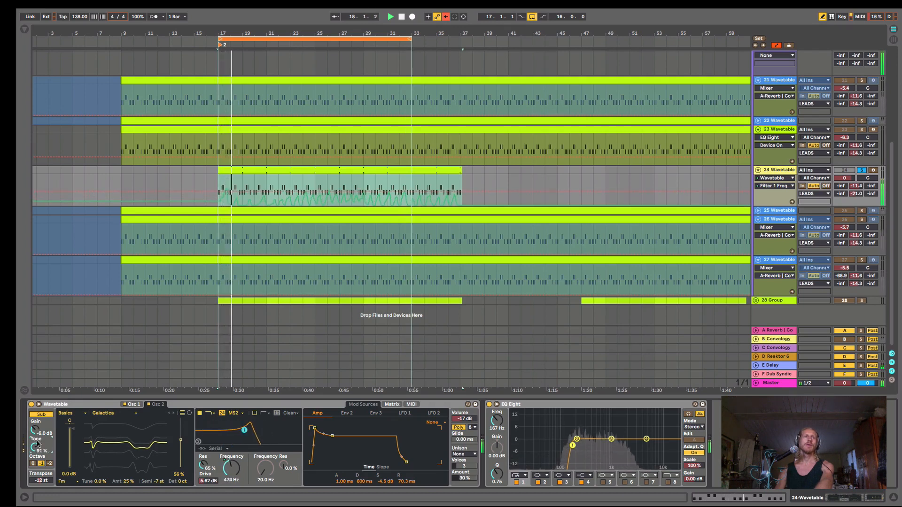
{"action": "left_click", "coordinate": [48, 464]}
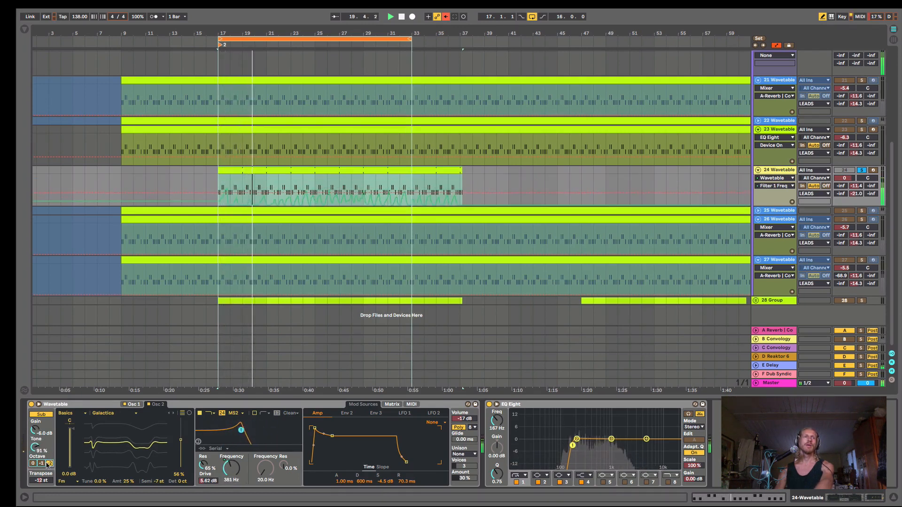
{"action": "left_click_drag", "start_coordinate": [35, 430], "coordinate": [36, 436]}
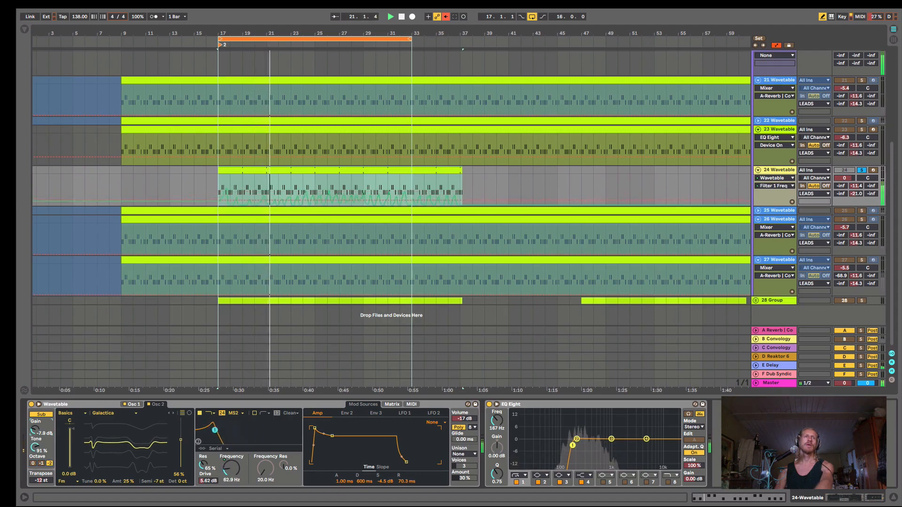
{"action": "left_click", "coordinate": [42, 464]}
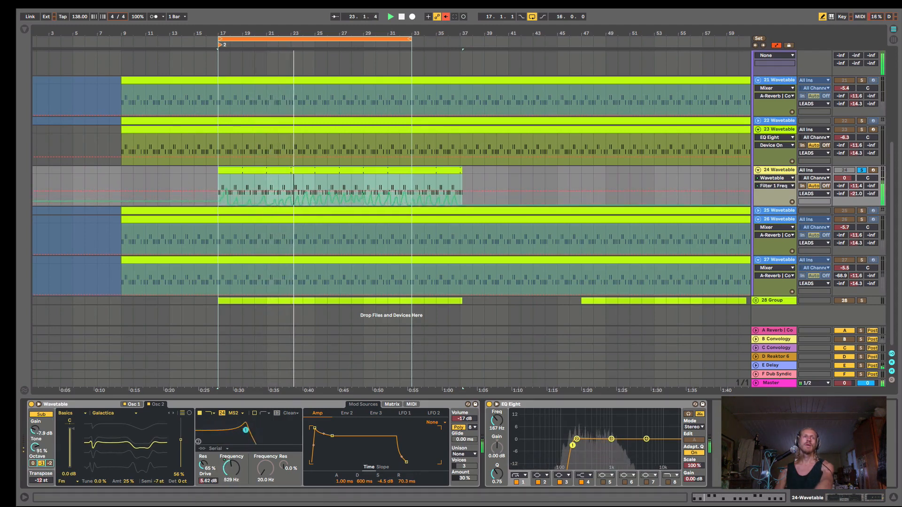
{"action": "left_click_drag", "start_coordinate": [37, 452], "coordinate": [37, 453]}
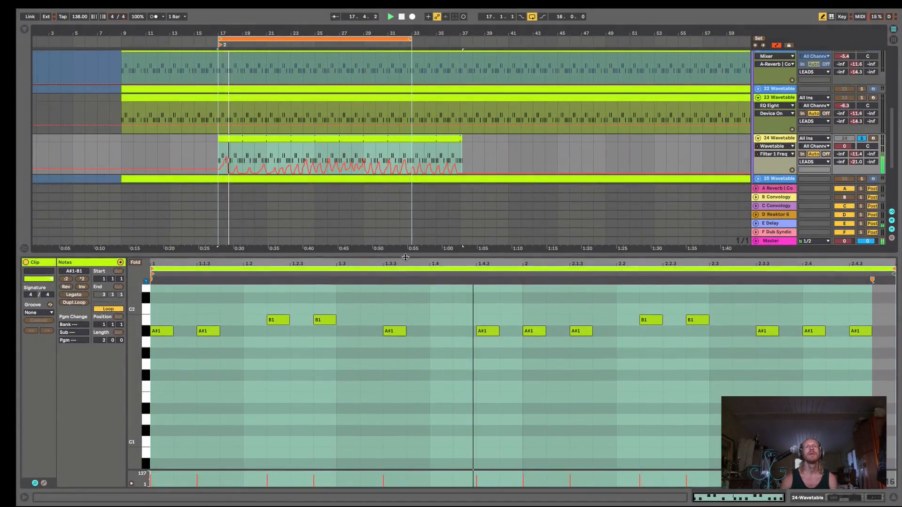
Lower all the notes in the lead clip by one octave to A#0 and B0
{"action": "left_click_drag", "start_coordinate": [408, 253], "coordinate": [408, 259]}
{"action": "left_click", "coordinate": [394, 290]}
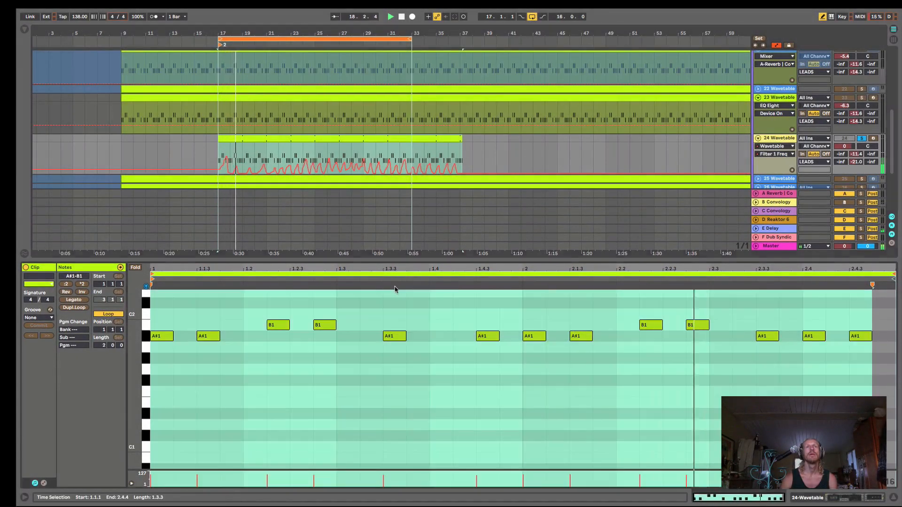
{"action": "key", "text": "ctrl+a"}
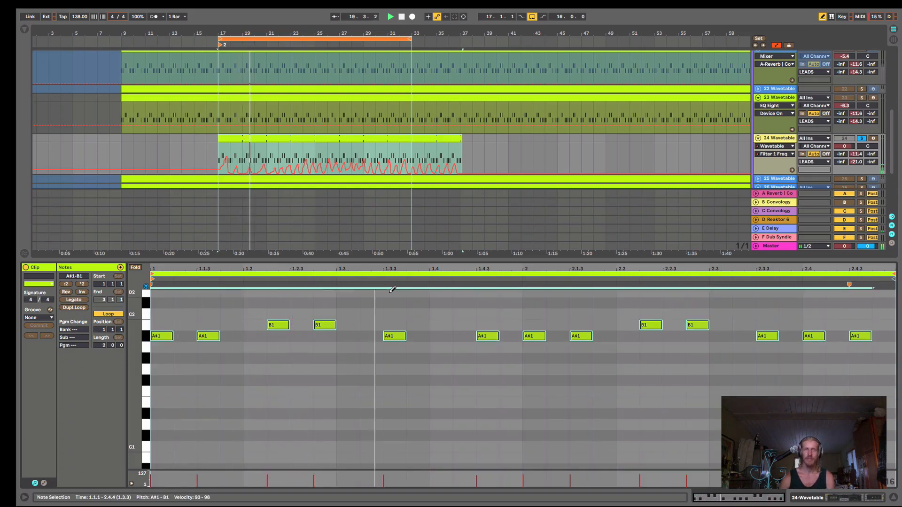
{"action": "key", "text": "shift+Down"}
{"action": "scroll", "coordinate": [390, 315], "scroll_direction": "down", "scroll_amount": 4}
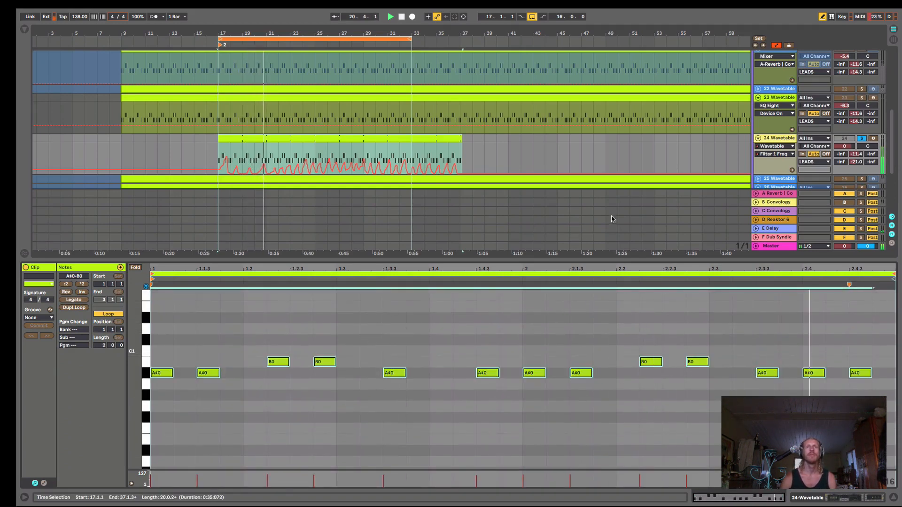
Set track 24's Wavetable transpose to 0 st and its Filter 1 resonance to 59%, checking the neighbouring lead tracks for comparison
{"action": "double_click", "coordinate": [778, 139]}
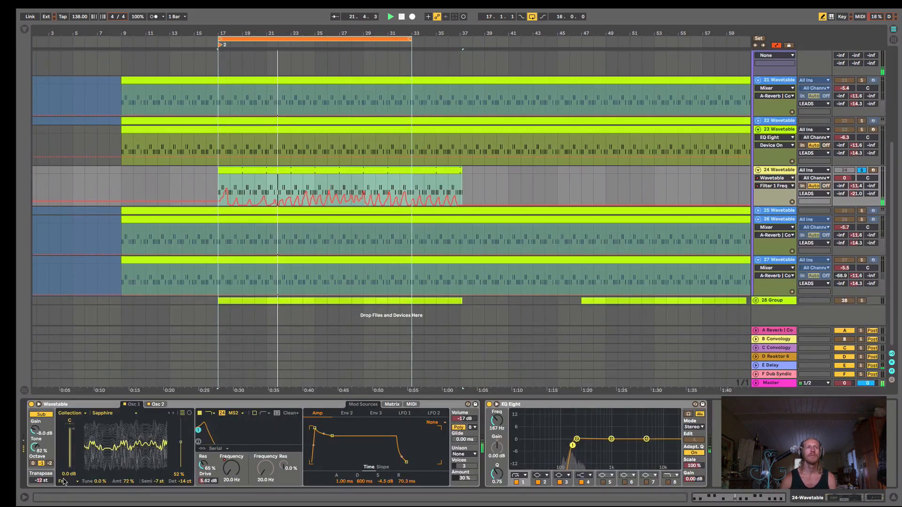
{"action": "left_click_drag", "start_coordinate": [41, 481], "coordinate": [41, 458]}
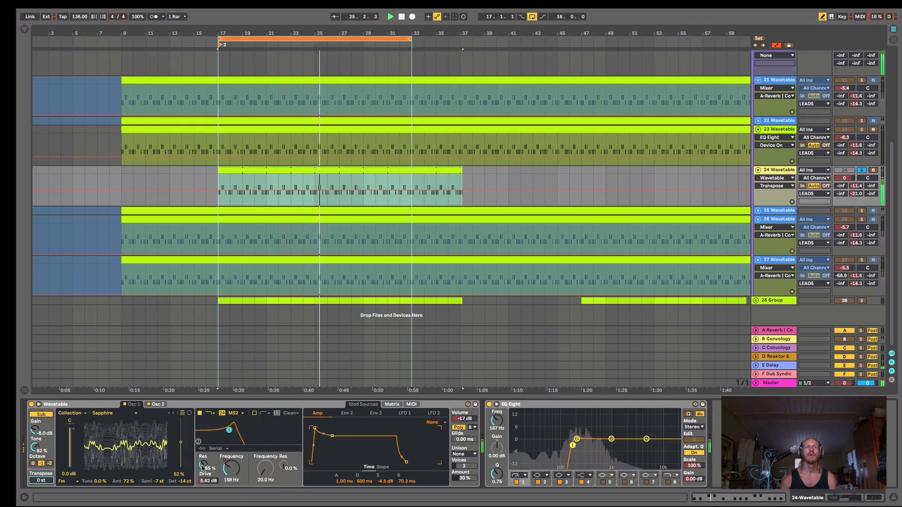
{"action": "left_click_drag", "start_coordinate": [203, 468], "coordinate": [203, 475]}
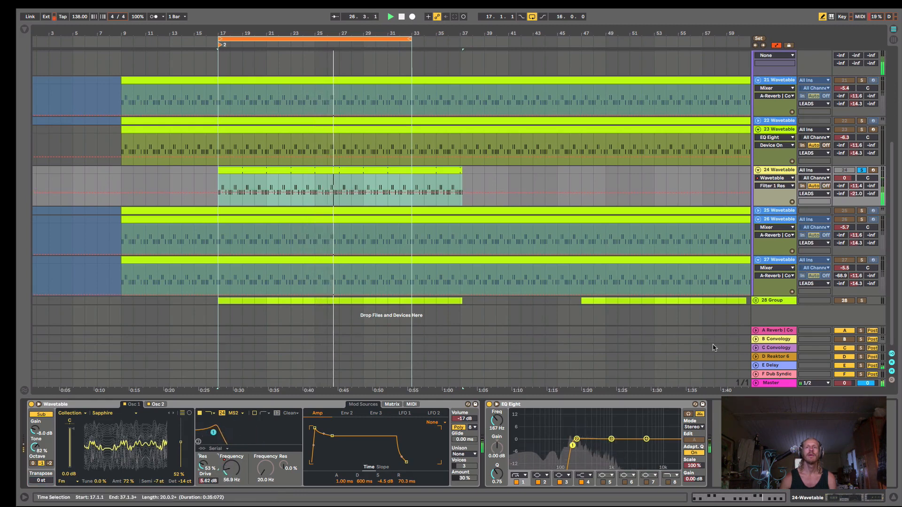
{"action": "left_click", "coordinate": [775, 211]}
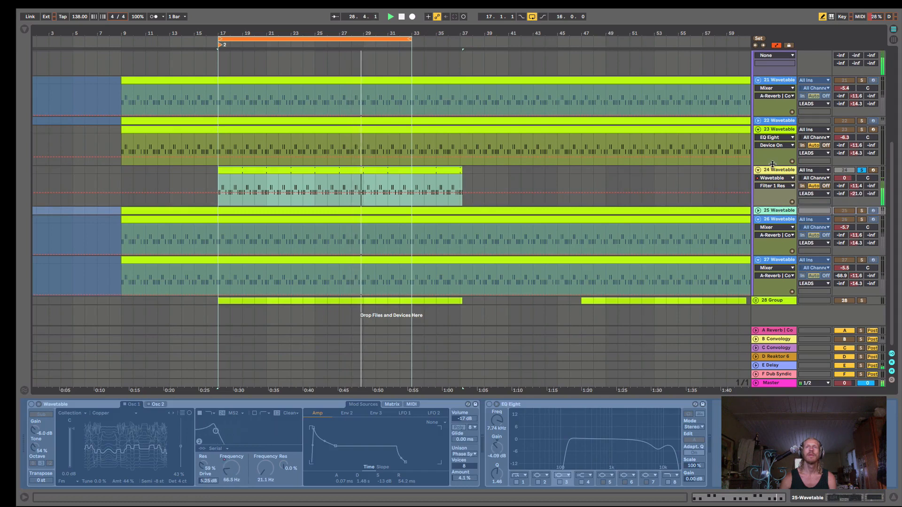
{"action": "left_click", "coordinate": [784, 131]}
{"action": "left_click", "coordinate": [778, 171]}
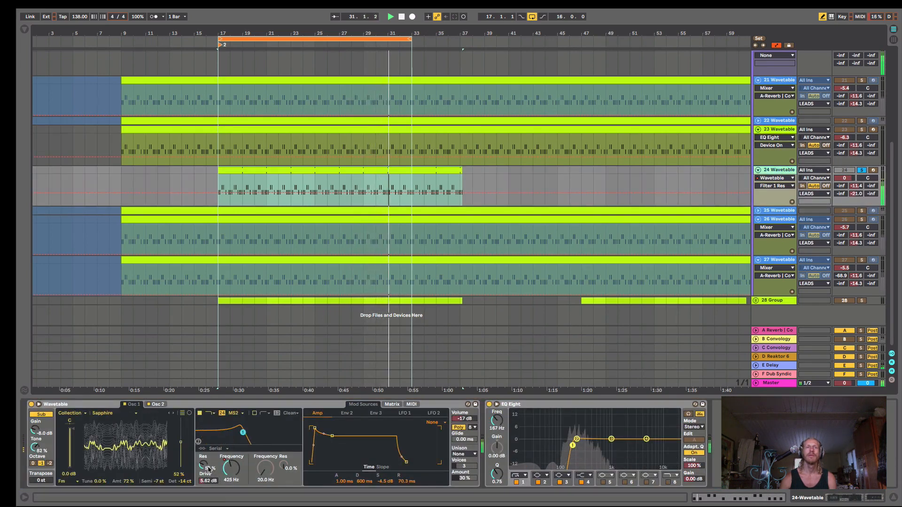
{"action": "left_click_drag", "start_coordinate": [204, 465], "coordinate": [204, 461]}
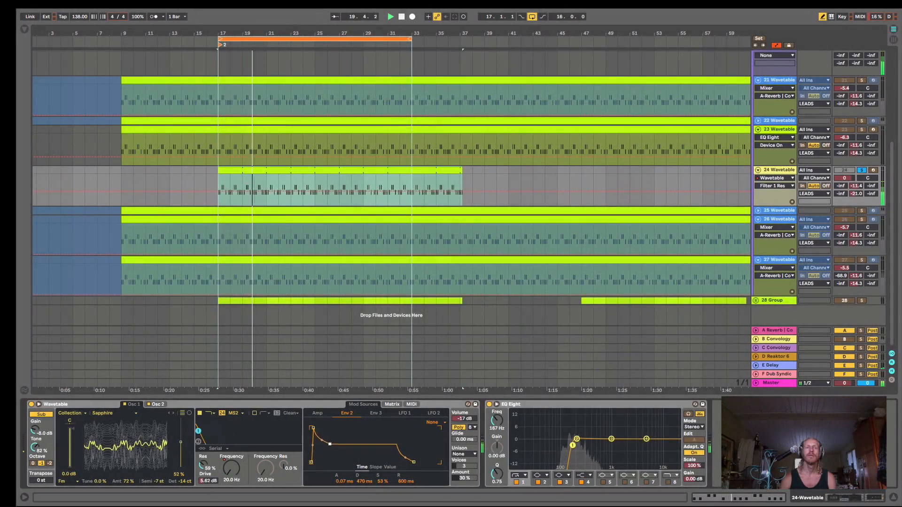
Set Env 2 to 259 ms decay and 54% sustain, and lower the Wavetable volume to -19 dB
{"action": "left_click_drag", "start_coordinate": [330, 444], "coordinate": [327, 444]}
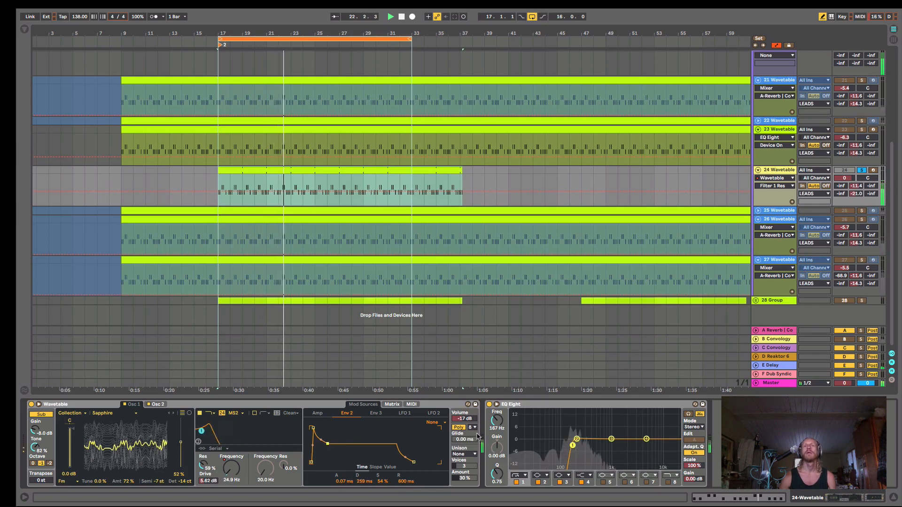
{"action": "key", "text": "Tab"}
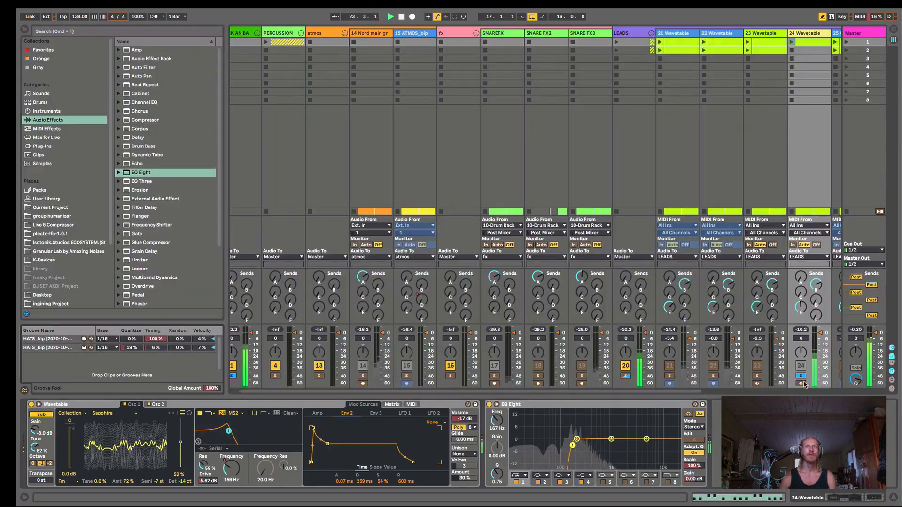
{"action": "key", "text": "Tab"}
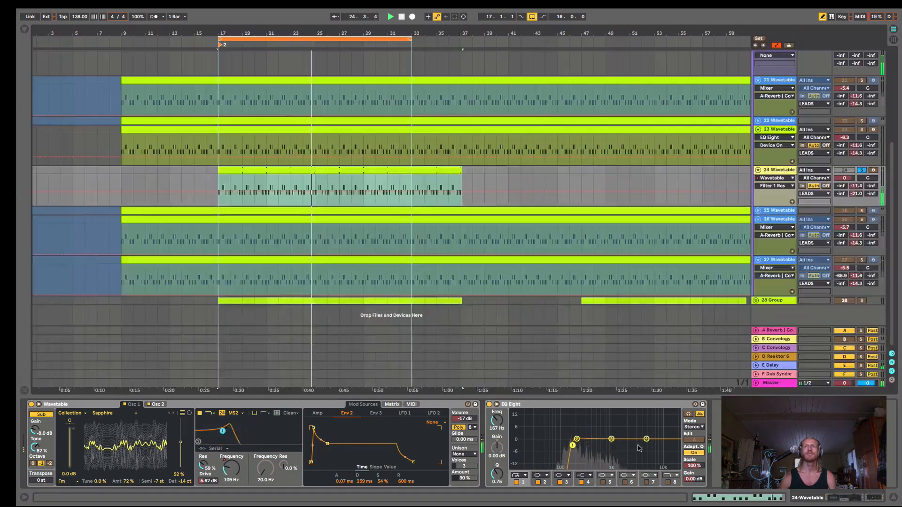
{"action": "left_click_drag", "start_coordinate": [470, 419], "coordinate": [470, 423]}
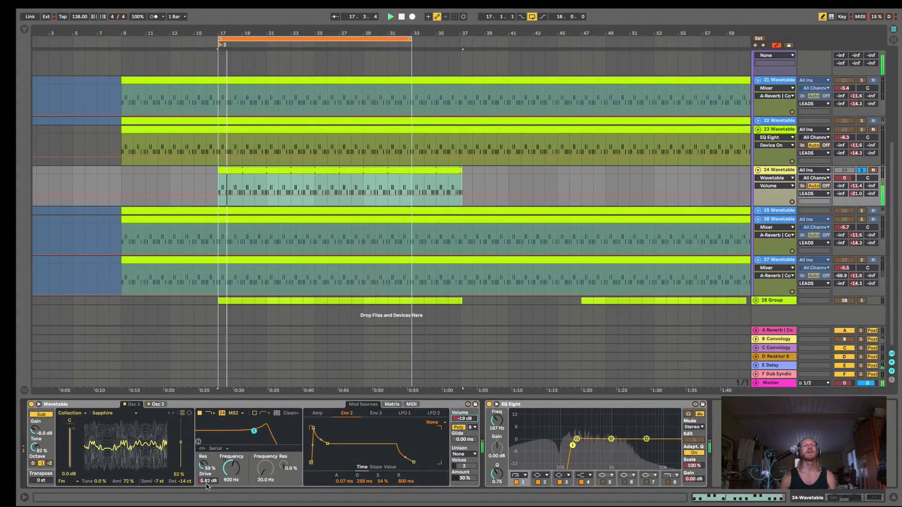
Compare the lead with the sub oscillator off and on, and adjust the sub's gain with its tone at 100%
{"action": "left_click", "coordinate": [157, 404]}
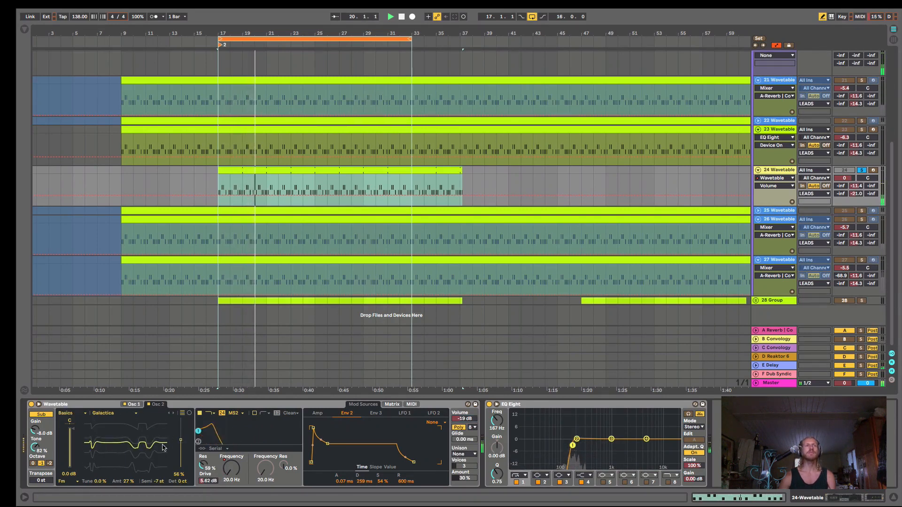
{"action": "left_click", "coordinate": [134, 406]}
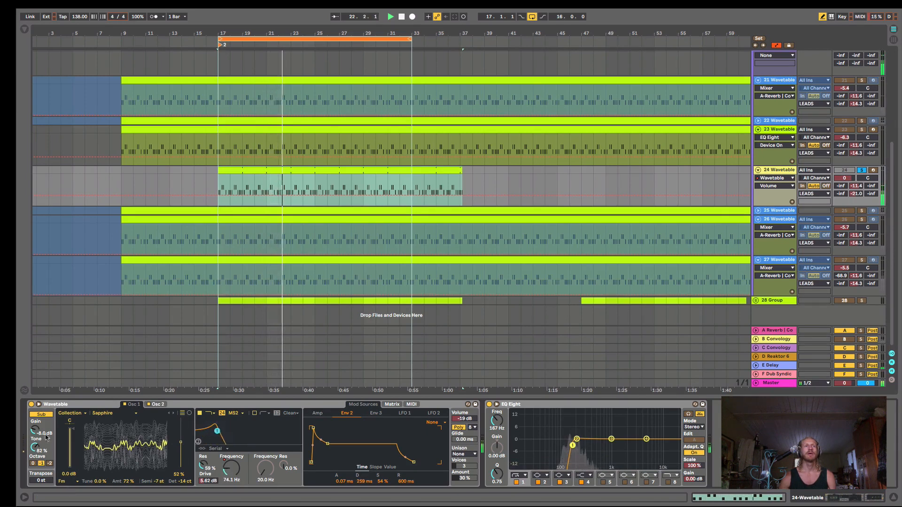
{"action": "left_click", "coordinate": [42, 415]}
{"action": "left_click", "coordinate": [42, 415]}
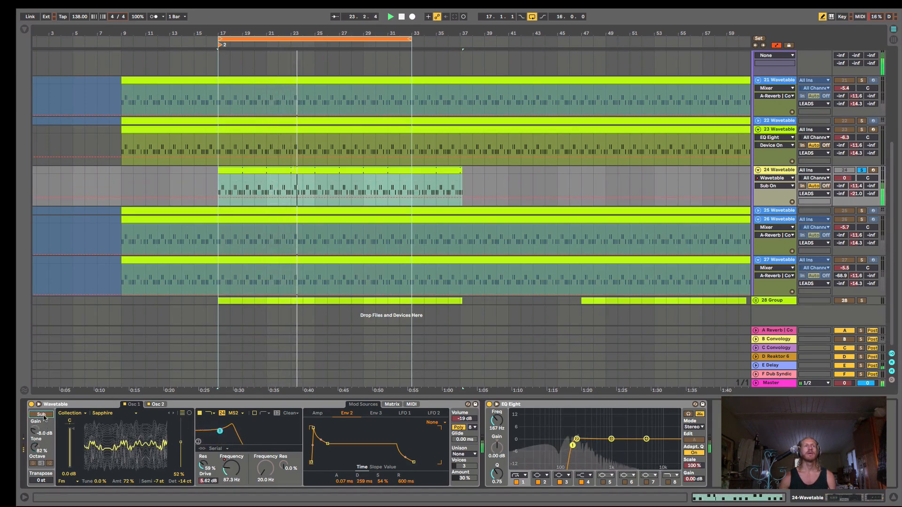
{"action": "left_click_drag", "start_coordinate": [34, 450], "coordinate": [35, 424]}
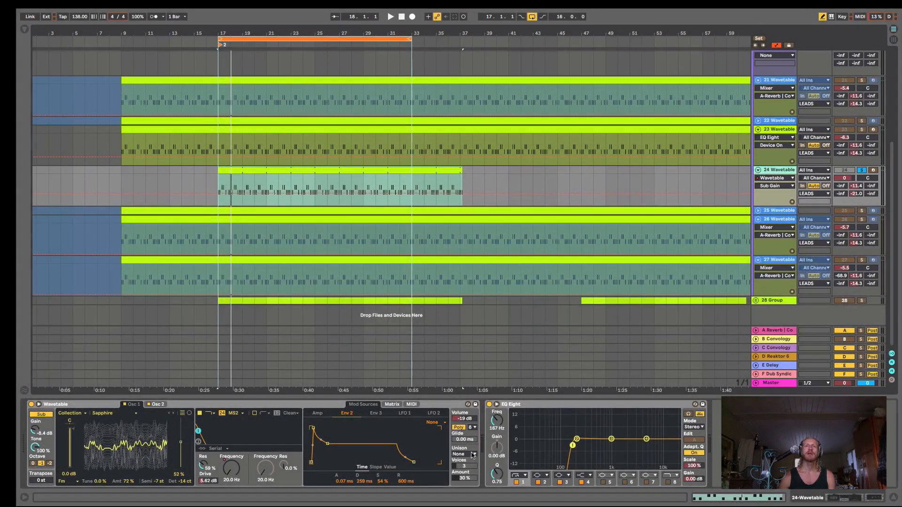
Enable Phase Sync unison on the lead with 8 voices and an amount of 3.4%, using track 25's Wavetable as reference
{"action": "left_click", "coordinate": [471, 454]}
{"action": "left_click", "coordinate": [477, 435]}
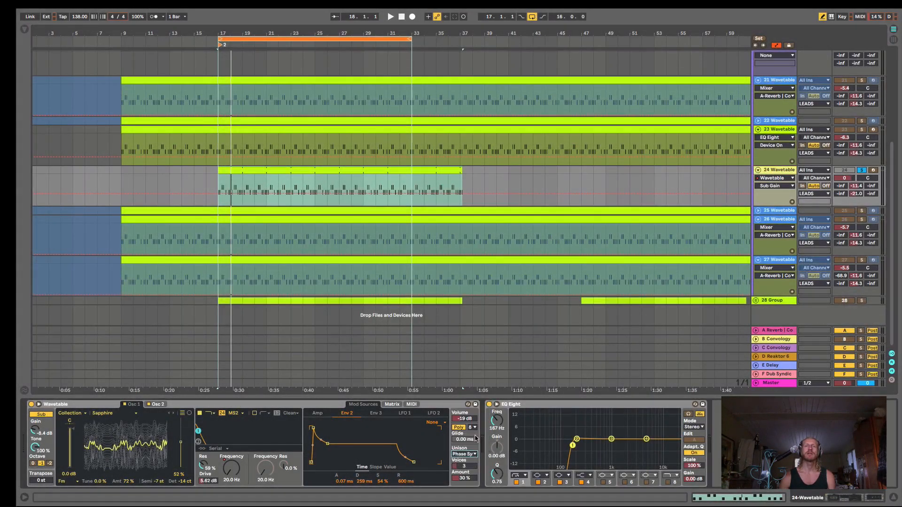
{"action": "key", "text": "space"}
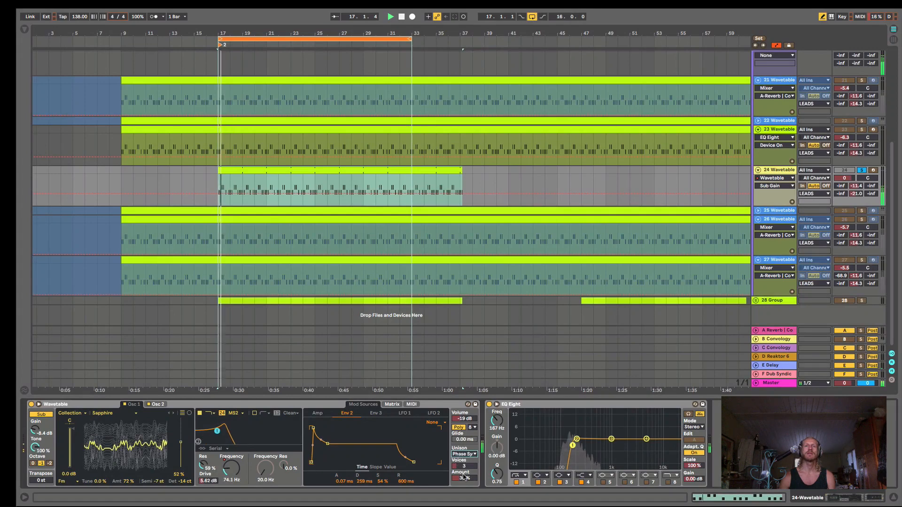
{"action": "left_click", "coordinate": [771, 211]}
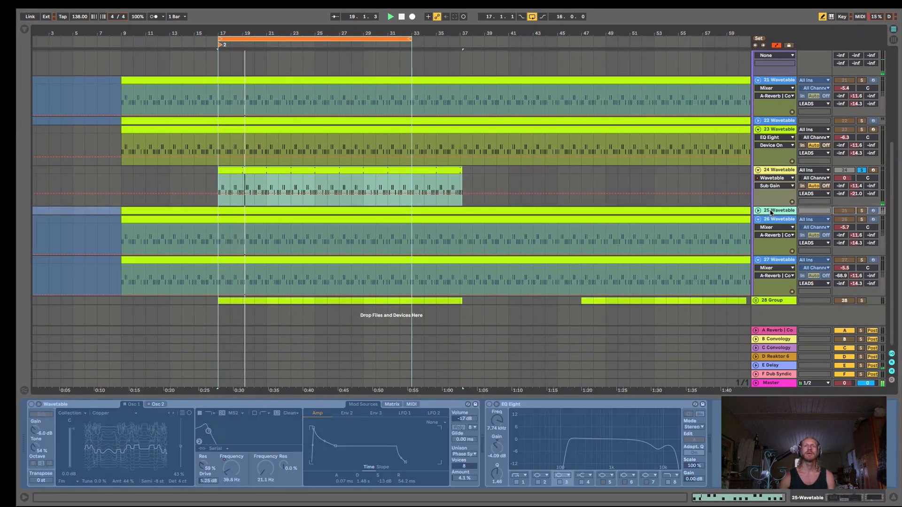
{"action": "left_click", "coordinate": [775, 173]}
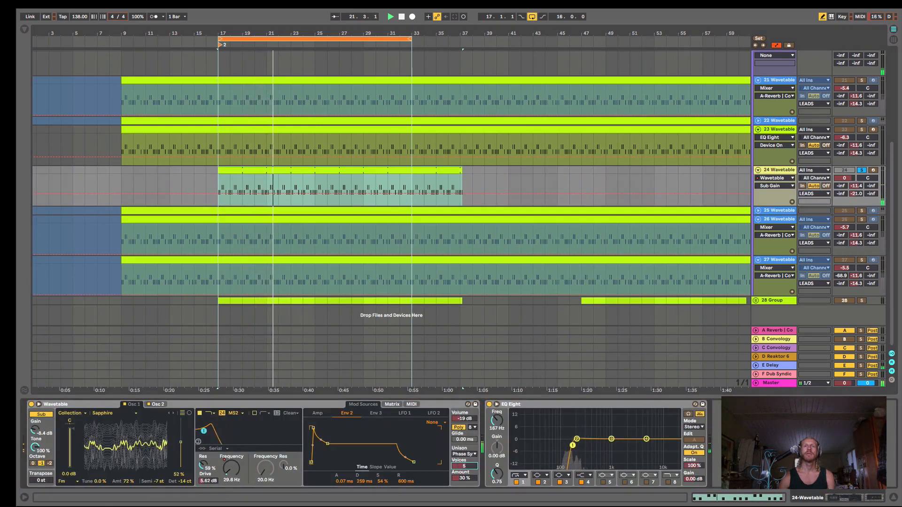
{"action": "left_click_drag", "start_coordinate": [462, 478], "coordinate": [463, 493]}
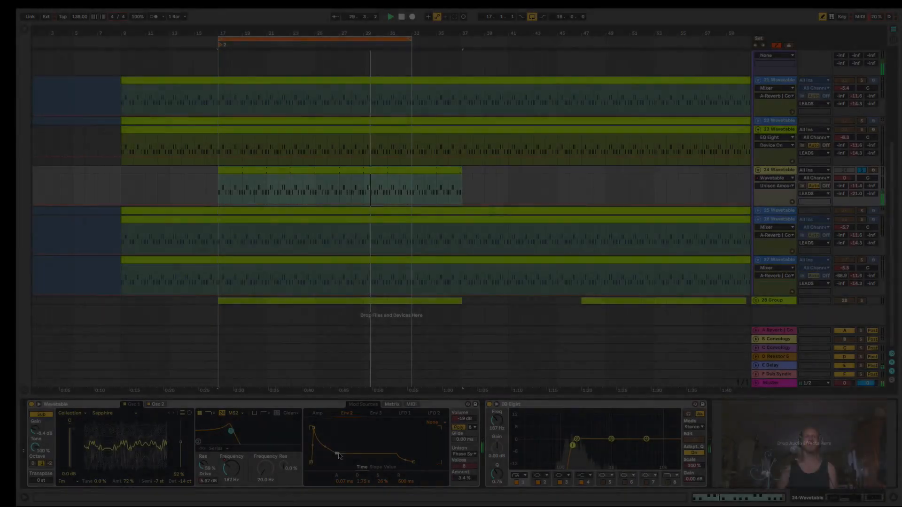
Lengthen the Env 2 decay with sustain at 24%, and set the Wavetable volume to -20 dB
{"action": "left_click_drag", "start_coordinate": [329, 443], "coordinate": [339, 456]}
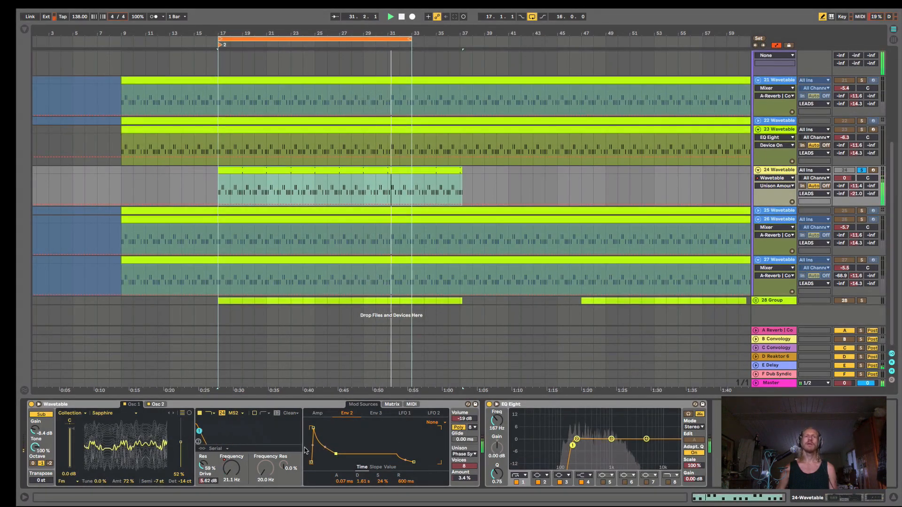
{"action": "left_click_drag", "start_coordinate": [466, 419], "coordinate": [465, 422]}
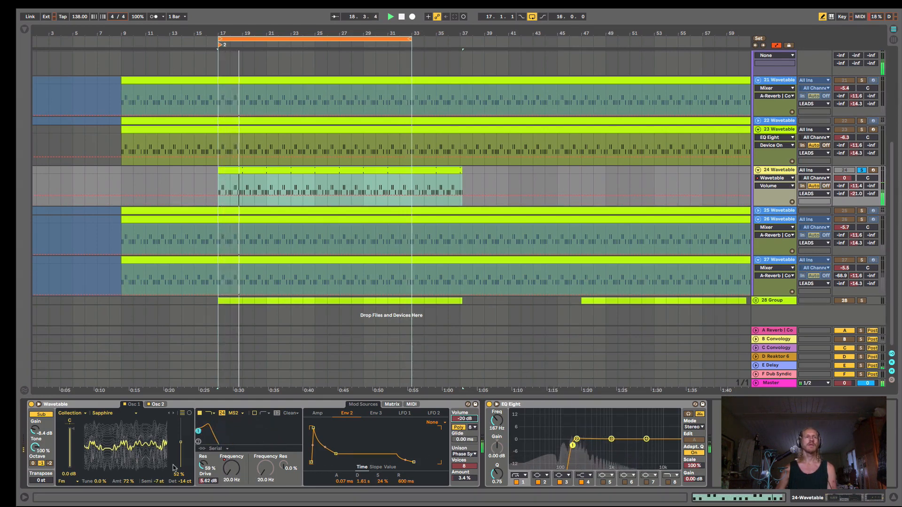
Set Oscillator 2's wavetable position to 62% and adjust its FM amount
{"action": "left_click", "coordinate": [158, 406]}
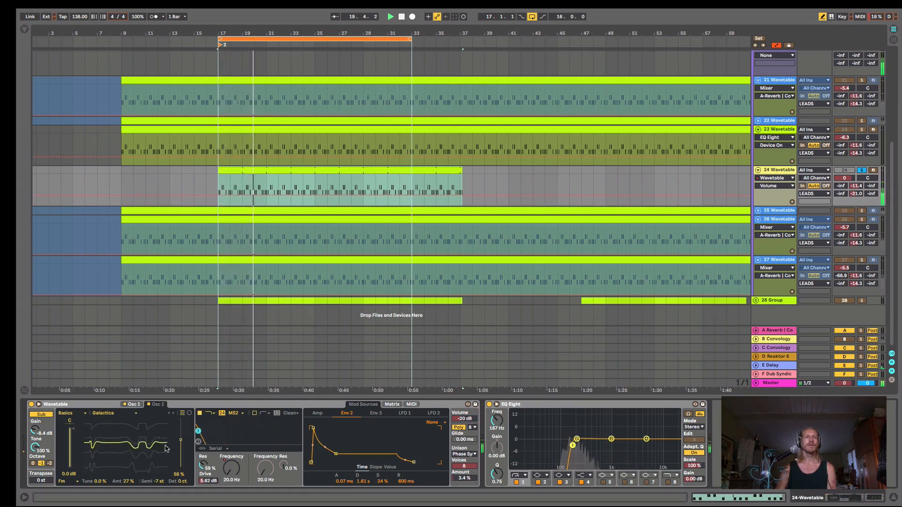
{"action": "left_click_drag", "start_coordinate": [157, 422], "coordinate": [180, 437]}
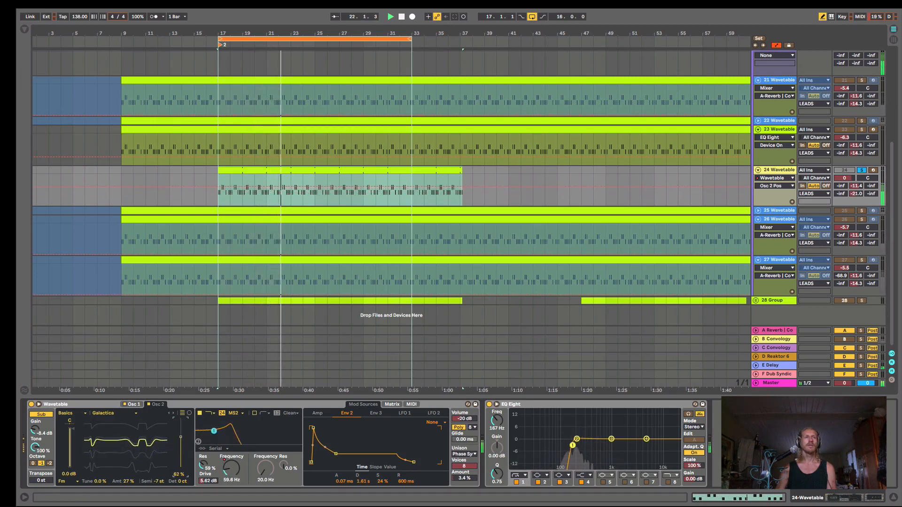
{"action": "left_click_drag", "start_coordinate": [129, 481], "coordinate": [129, 494]}
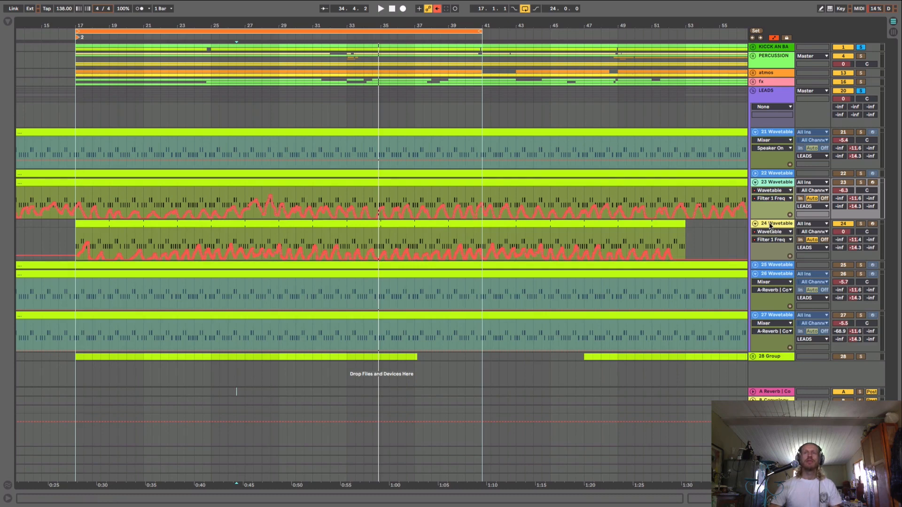
Inspect track 24's Wavetable and EQ Eight devices with the automation hidden, and bring the automation display back
{"action": "key", "text": "a"}
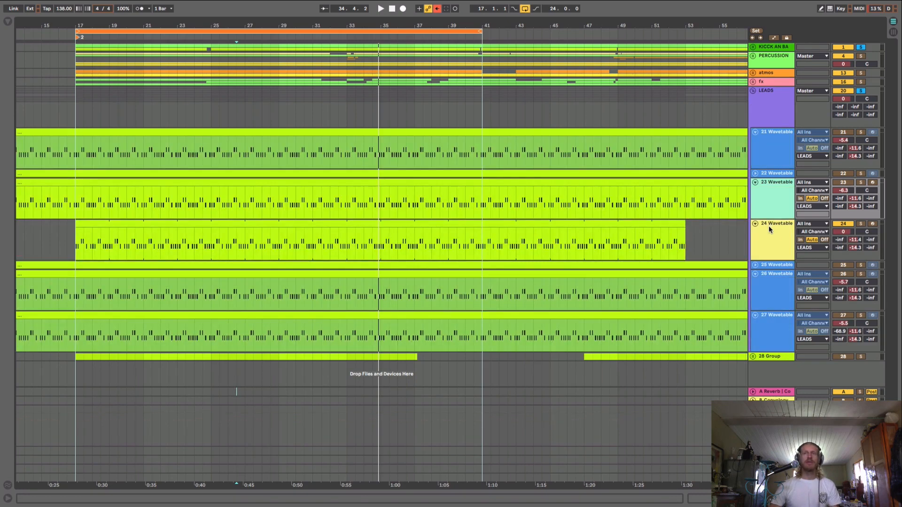
{"action": "double_click", "coordinate": [768, 225]}
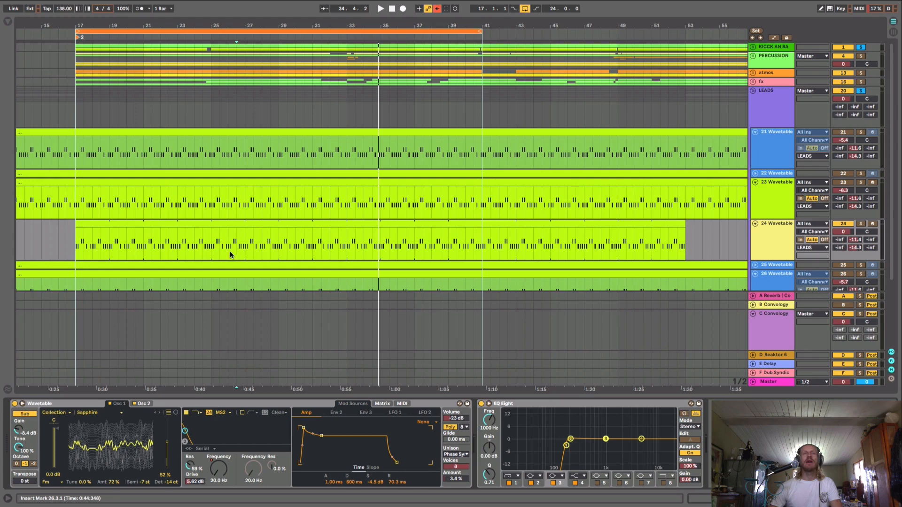
{"action": "right_click", "coordinate": [756, 237]}
{"action": "left_click", "coordinate": [763, 224]}
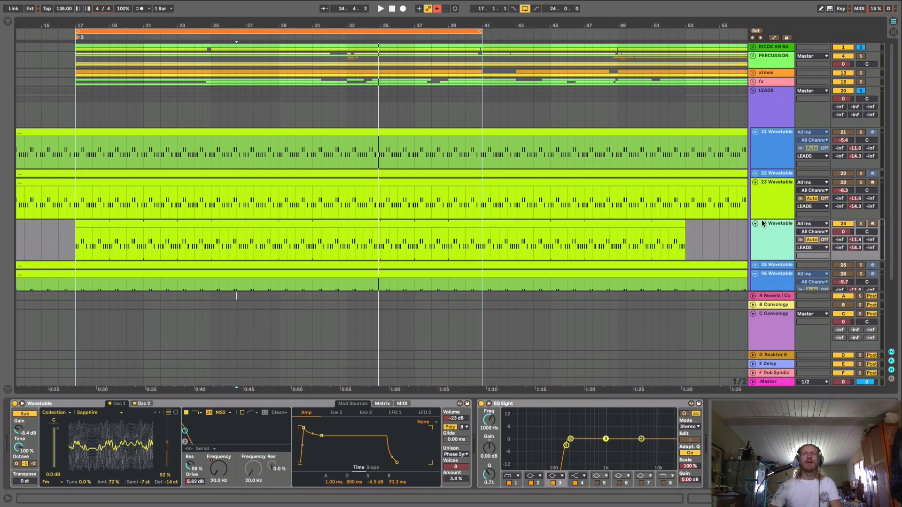
{"action": "scroll", "coordinate": [541, 233], "scroll_direction": "down", "scroll_amount": 2}
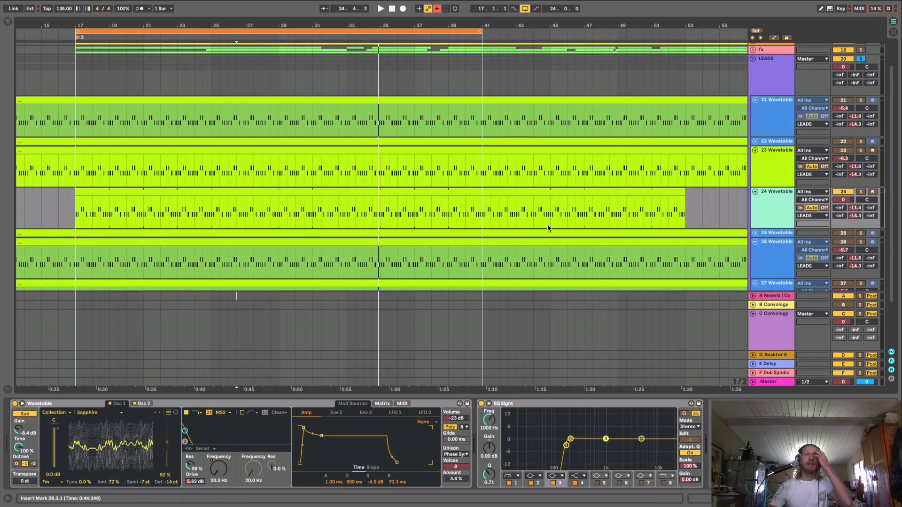
{"action": "key", "text": "a"}
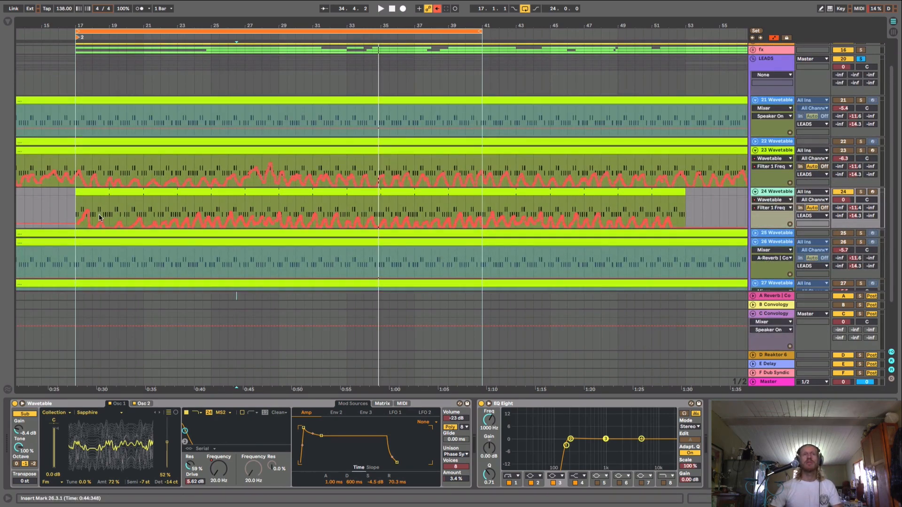
Select the lead clip on track 24 and display the Filter 1 Freq automation of track 23 across the arrangement
{"action": "left_click_drag", "start_coordinate": [246, 28], "coordinate": [244, 24]}
{"action": "left_click", "coordinate": [311, 191]}
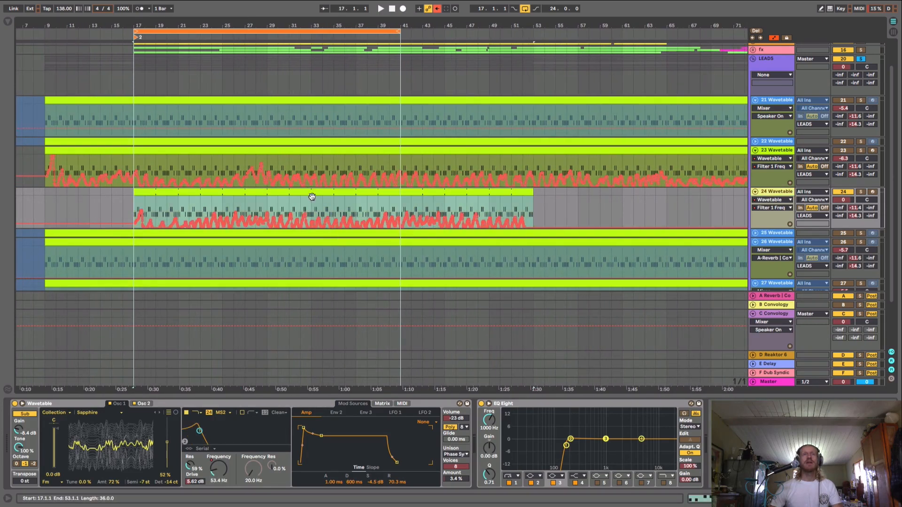
{"action": "left_click_drag", "start_coordinate": [234, 27], "coordinate": [188, 21]}
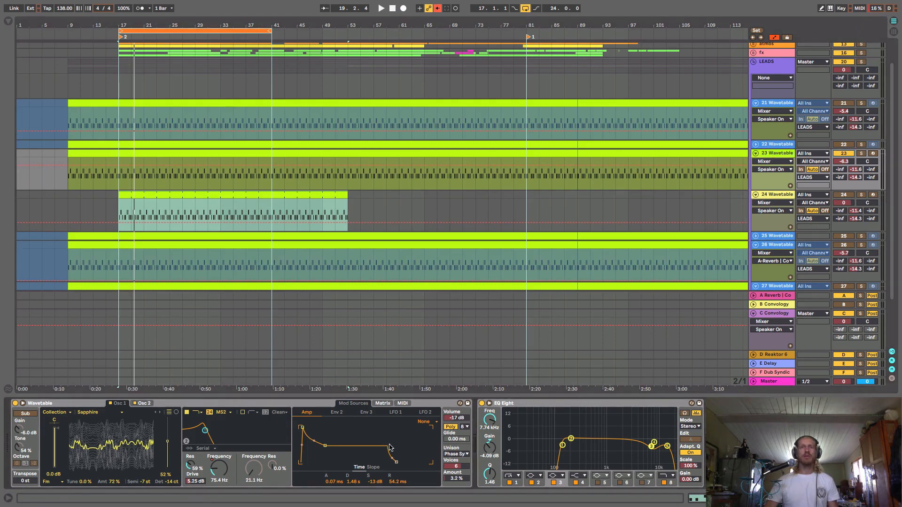
{"action": "left_click", "coordinate": [216, 469]}
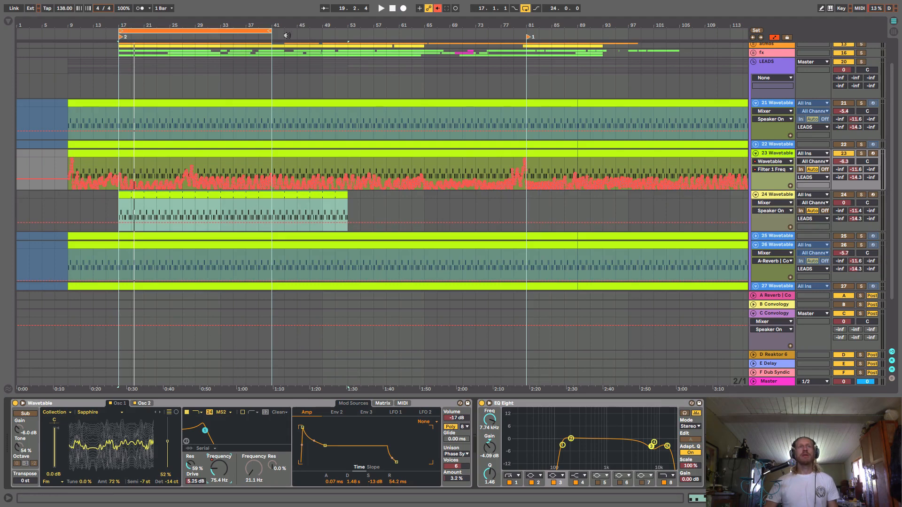
Extend the arrangement loop to 64 bars, from bar 17 to bar 81, and review track 23's filter automation
{"action": "left_click_drag", "start_coordinate": [268, 32], "coordinate": [521, 67]}
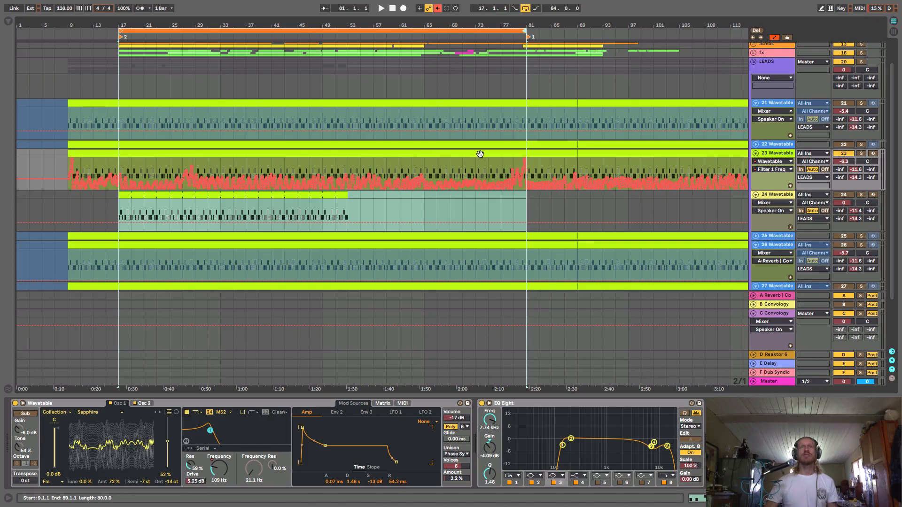
{"action": "key", "text": "Up"}
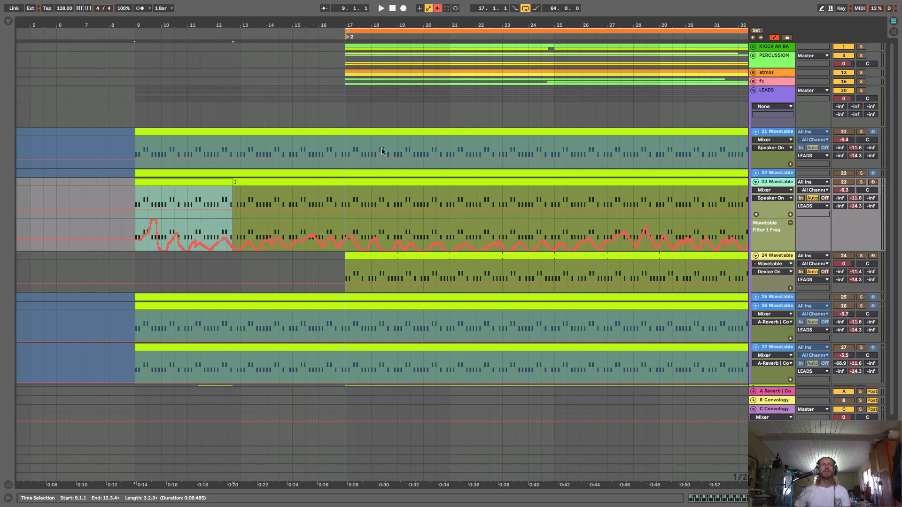
{"action": "left_click_drag", "start_coordinate": [350, 23], "coordinate": [156, 1]}
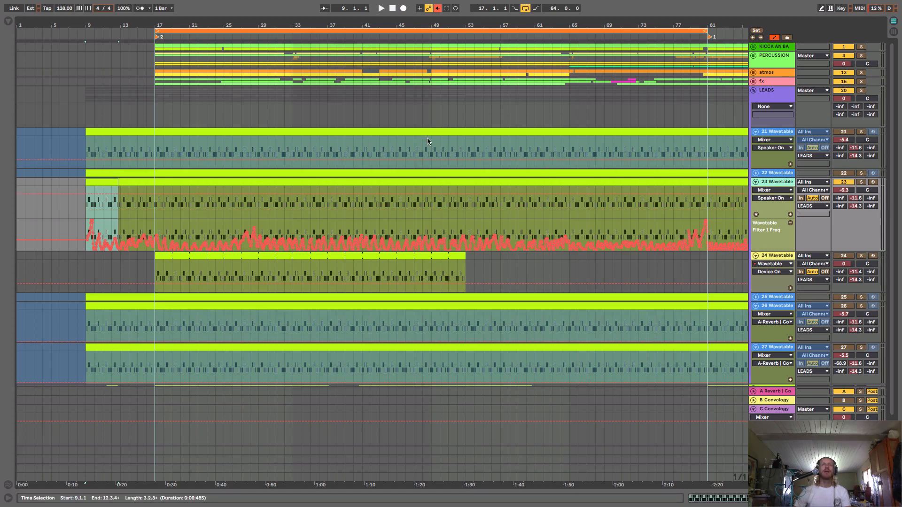
Record Speaker On automation on track 23 by switching the track on and off from bar 9 to about bar 42
{"action": "left_click", "coordinate": [403, 8]}
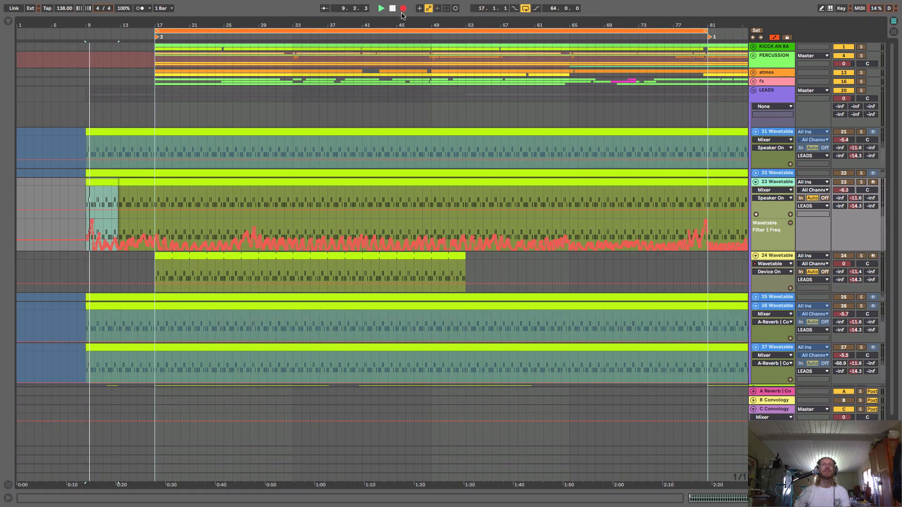
{"action": "left_click_drag", "start_coordinate": [89, 26], "coordinate": [89, 71]}
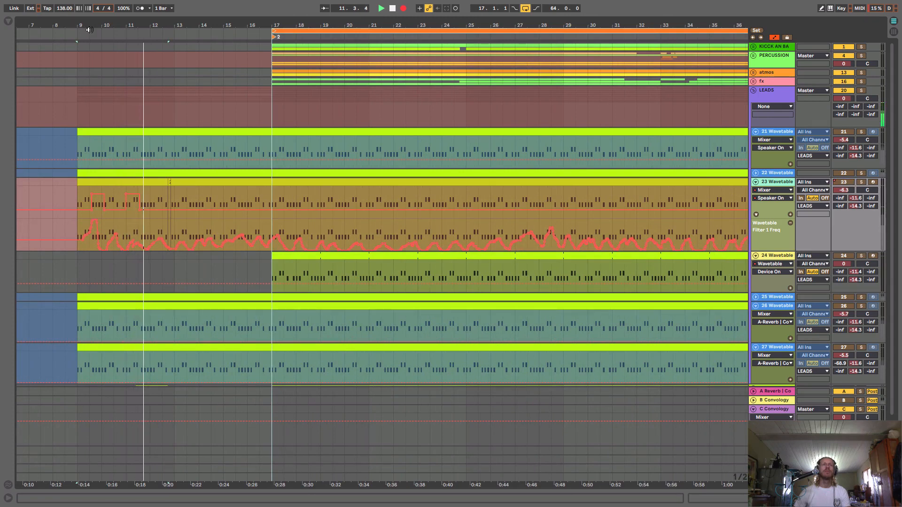
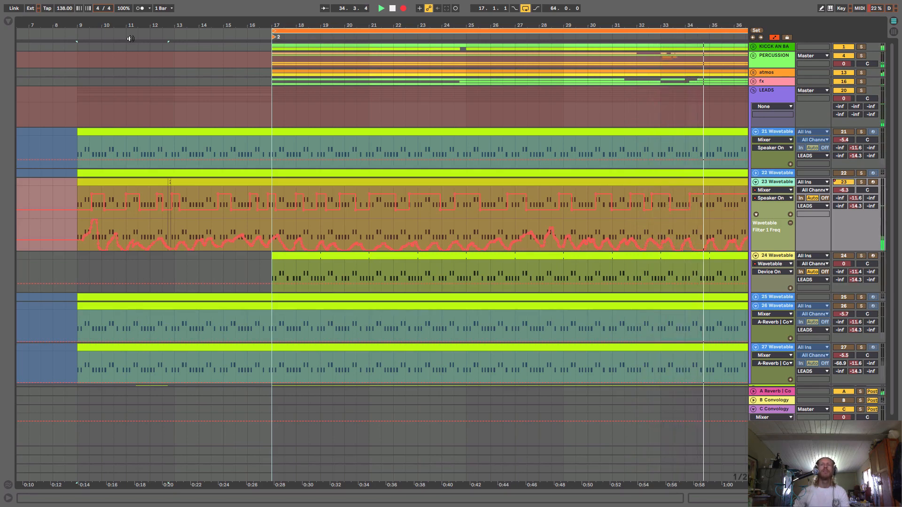
{"action": "left_click_drag", "start_coordinate": [369, 25], "coordinate": [216, 18]}
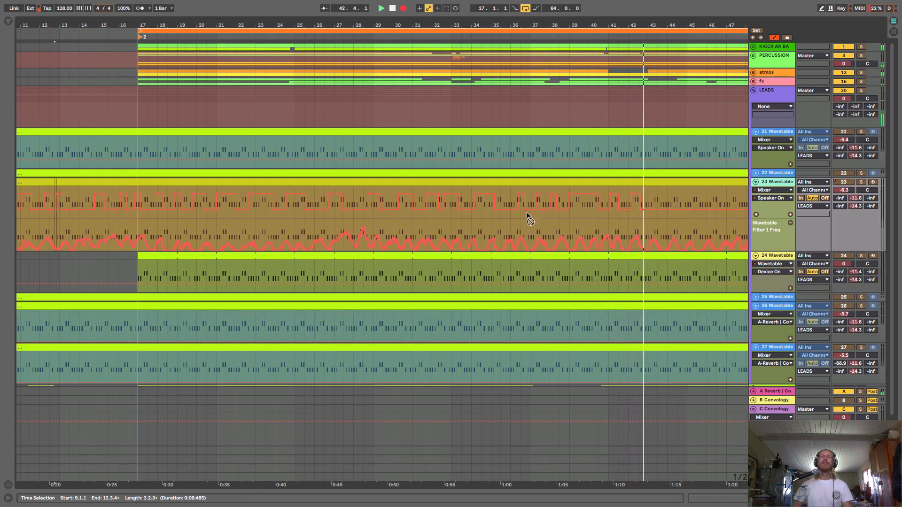
{"action": "key", "text": "space"}
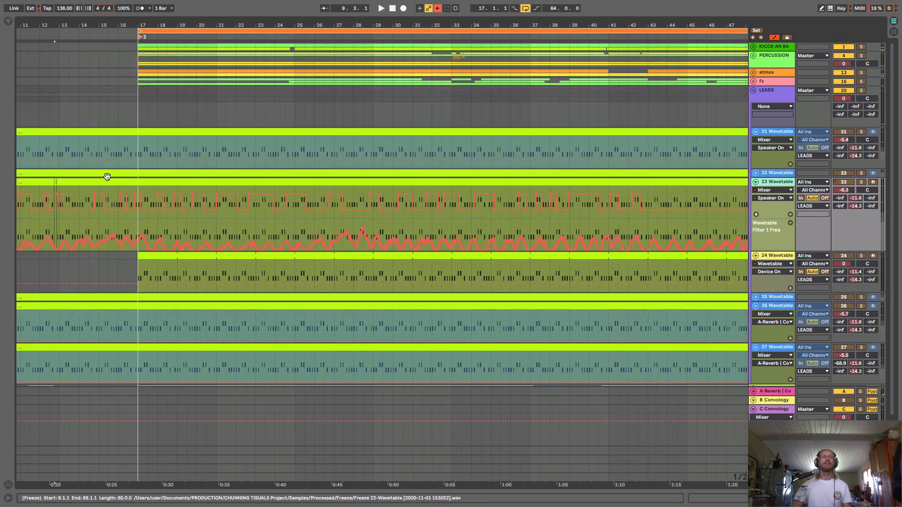
Inspect the clips on tracks 23 and 24 around bar 17 with the automation hidden, and bring the automation display back
{"action": "left_click", "coordinate": [108, 180]}
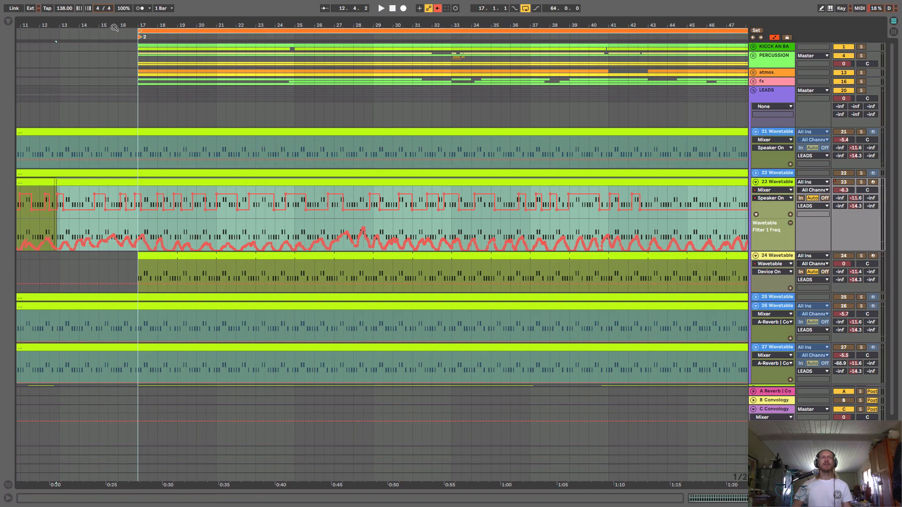
{"action": "left_click_drag", "start_coordinate": [114, 27], "coordinate": [241, 179]}
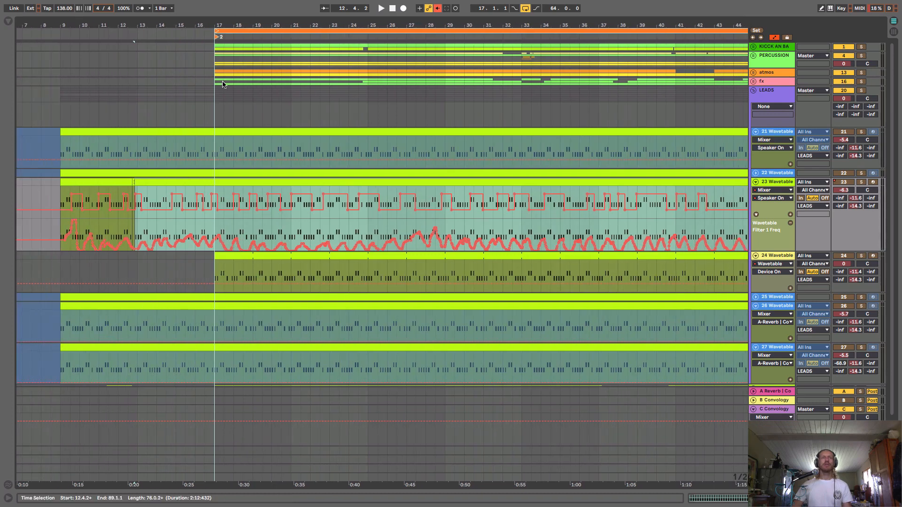
{"action": "left_click", "coordinate": [115, 182]}
{"action": "key", "text": "a"}
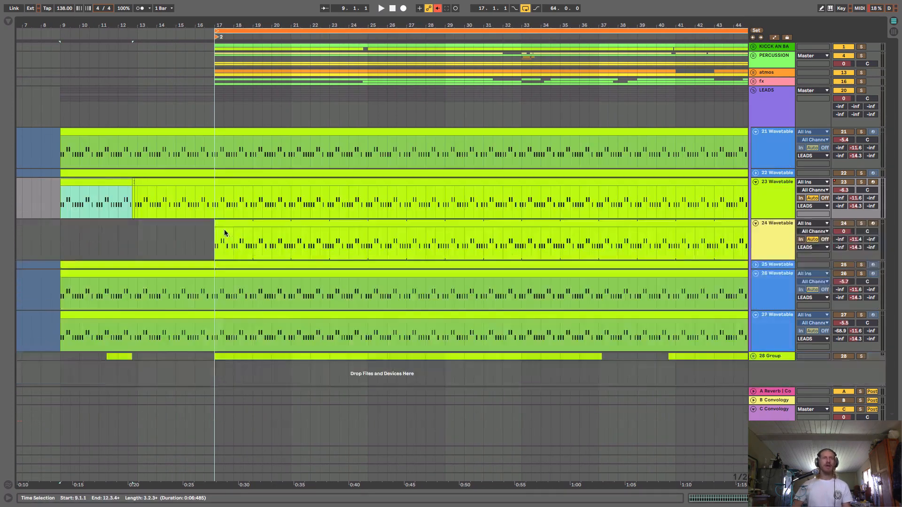
{"action": "left_click_drag", "start_coordinate": [233, 41], "coordinate": [214, 225]}
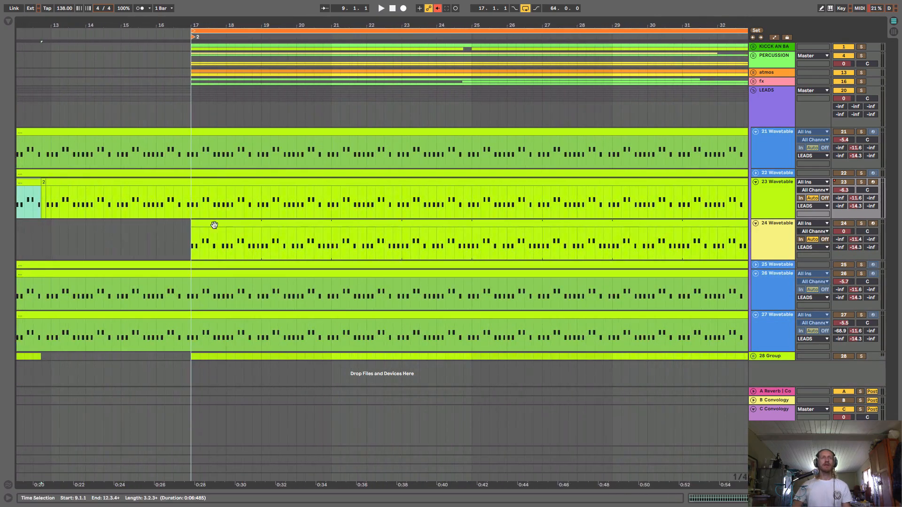
{"action": "left_click", "coordinate": [788, 214]}
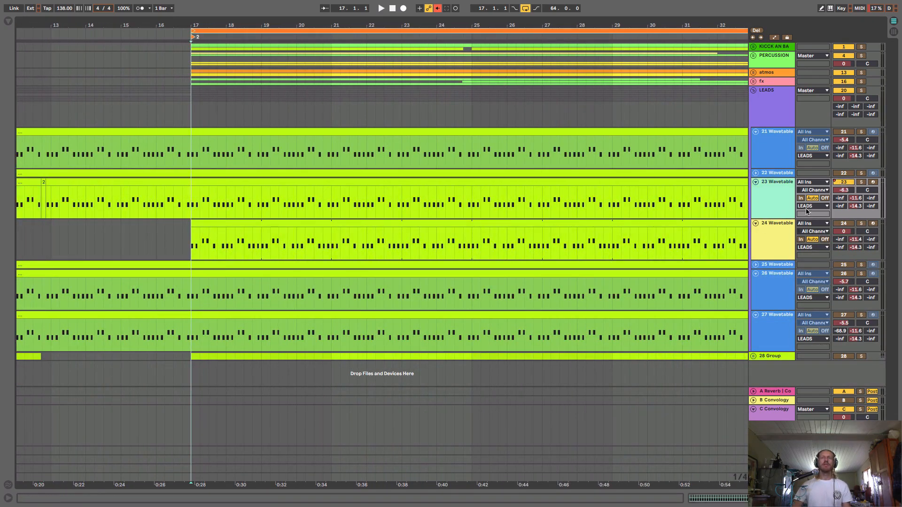
{"action": "left_click", "coordinate": [199, 206]}
{"action": "key", "text": "a"}
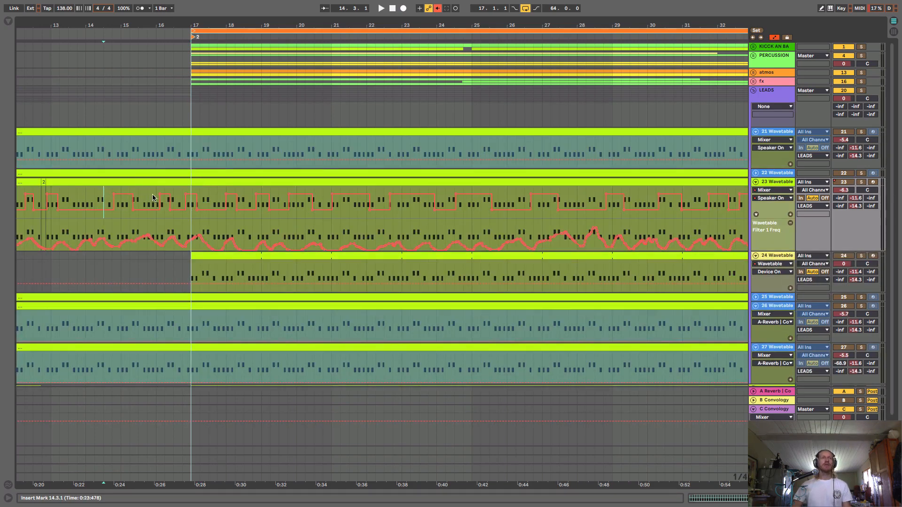
Flatten track 23's Speaker On pulses between bars 14 and 17 to Off, and switch the automation off early in bar 17
{"action": "left_click_drag", "start_coordinate": [156, 210], "coordinate": [86, 209]}
{"action": "left_click_drag", "start_coordinate": [160, 196], "coordinate": [114, 210]}
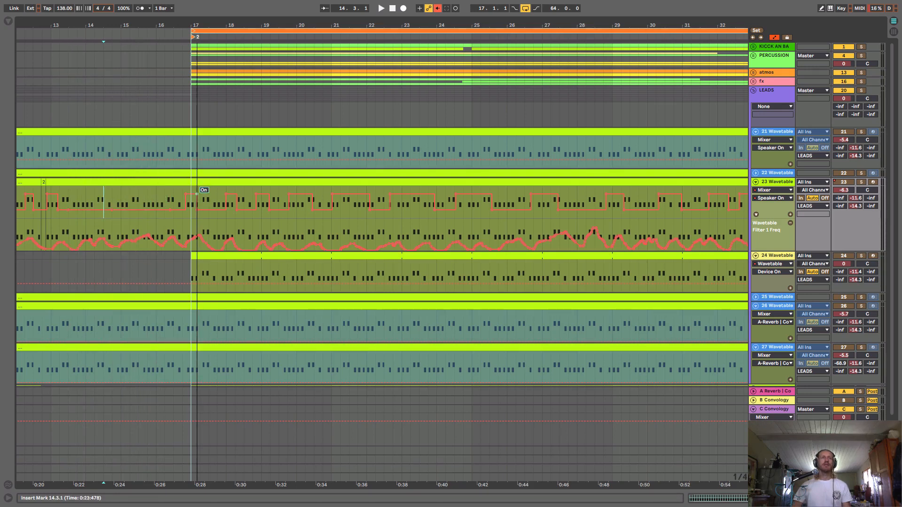
{"action": "mouse_move", "coordinate": [197, 193]}
{"action": "left_mouse_down"}
{"action": "mouse_move", "coordinate": [217, 204]}
{"action": "mouse_move", "coordinate": [199, 209]}
{"action": "left_mouse_up"}
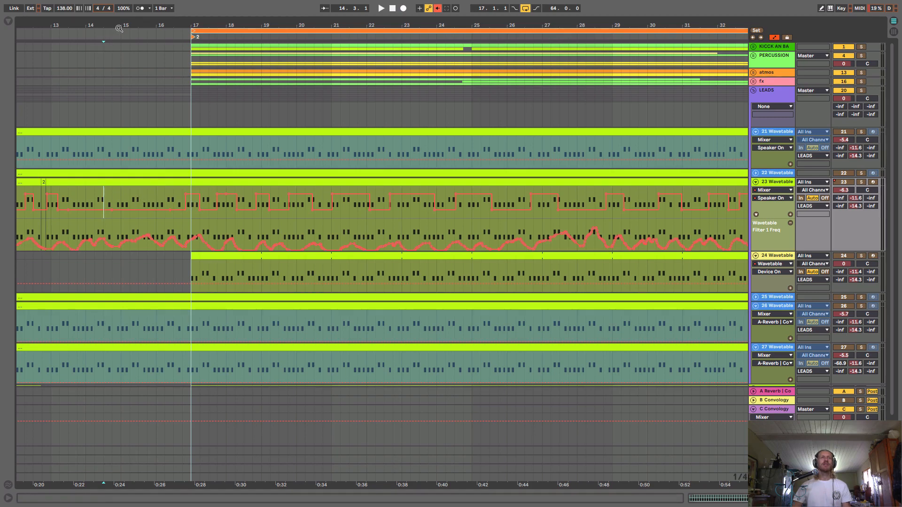
Play the arrangement from bar 15 to check track 23's Speaker On automation around bar 17
{"action": "left_click_drag", "start_coordinate": [119, 29], "coordinate": [109, 56]}
{"action": "left_click", "coordinate": [123, 193]}
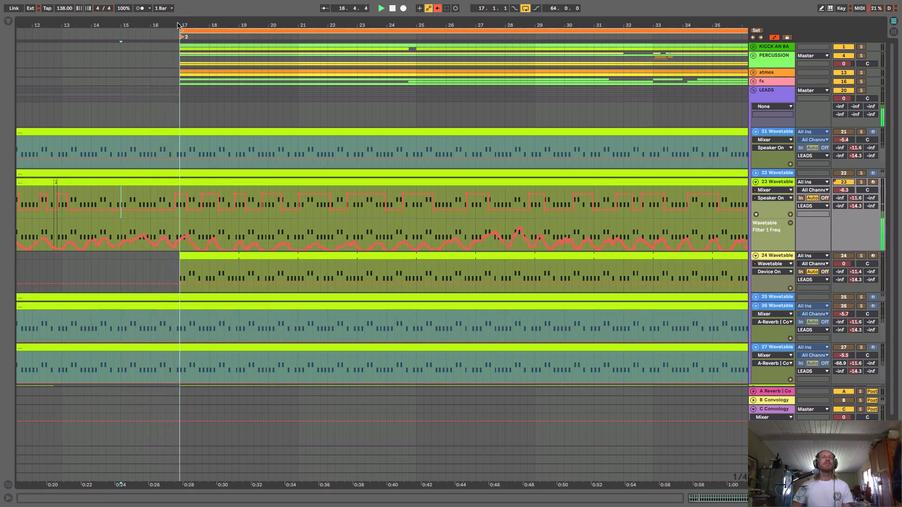
{"action": "left_click_drag", "start_coordinate": [173, 26], "coordinate": [237, 210]}
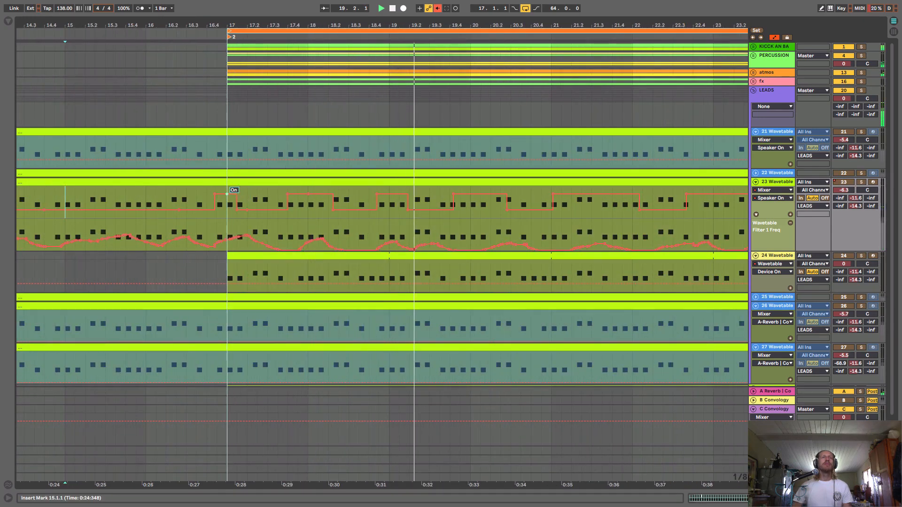
{"action": "left_click", "coordinate": [170, 32]}
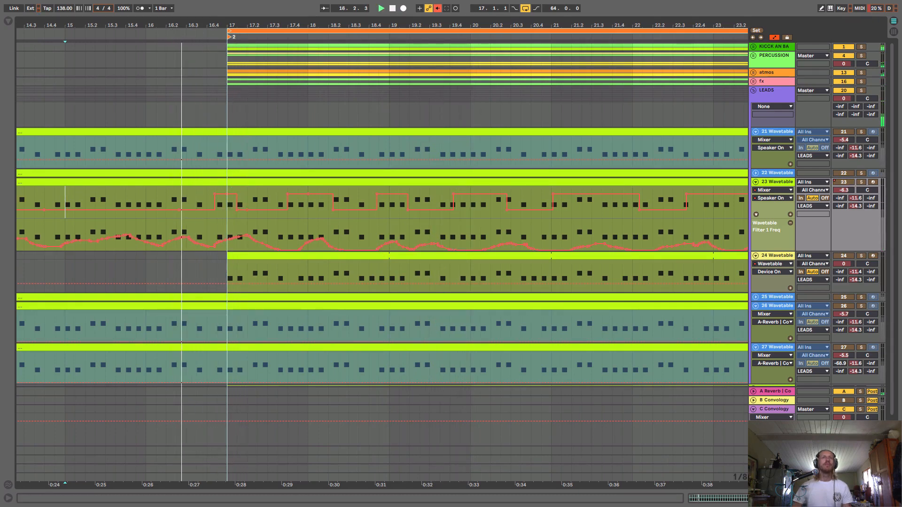
{"action": "left_click_drag", "start_coordinate": [217, 27], "coordinate": [212, 168]}
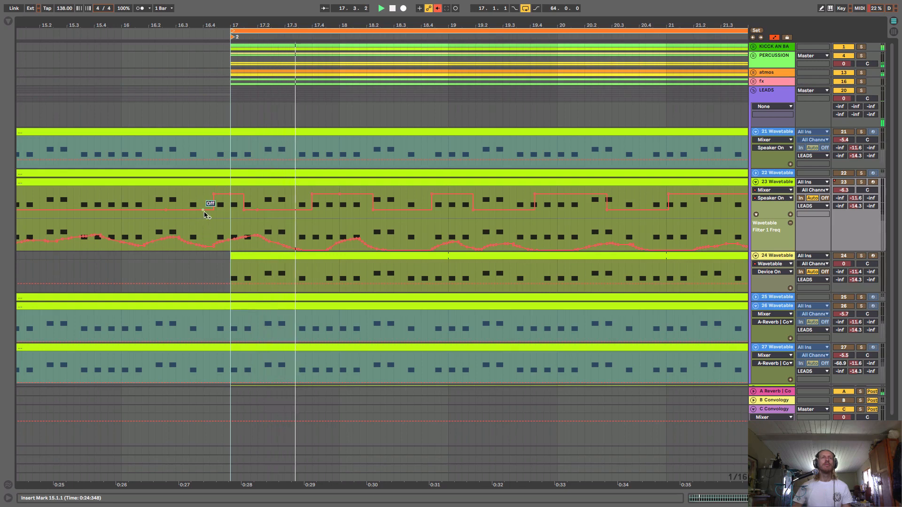
Move track 23's Speaker On switch-on before bar 17 earlier, to about 16.3.3, and the switch-off in bar 18 to about 18.1.2
{"action": "left_click_drag", "start_coordinate": [204, 212], "coordinate": [190, 195]}
{"action": "left_click", "coordinate": [174, 191]}
{"action": "key", "text": "space"}
{"action": "key", "text": "space"}
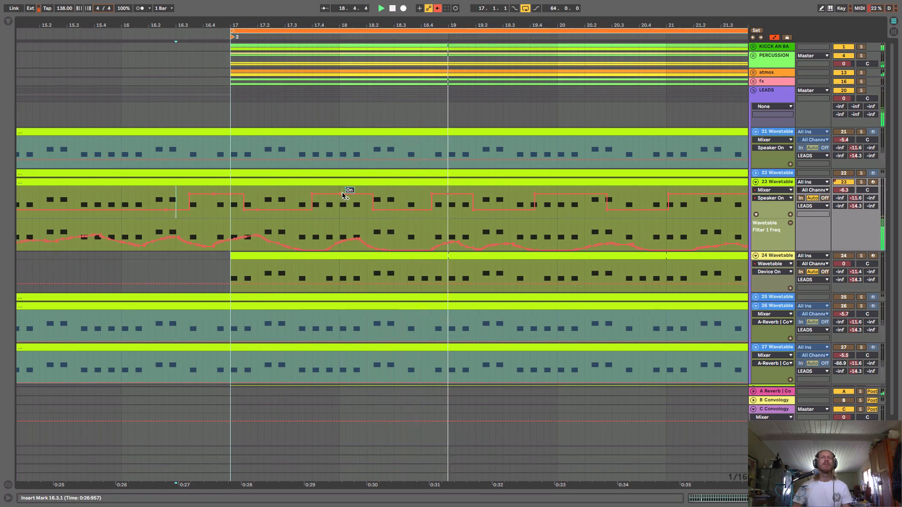
{"action": "left_click_drag", "start_coordinate": [350, 194], "coordinate": [350, 207]}
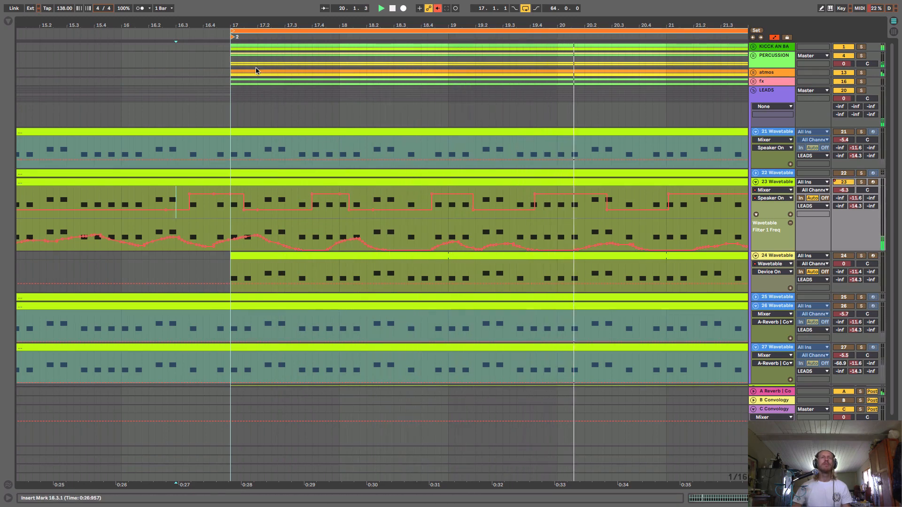
Set the arrangement loop to six bars, from bar 17 to bar 23
{"action": "left_click_drag", "start_coordinate": [274, 25], "coordinate": [175, 14]}
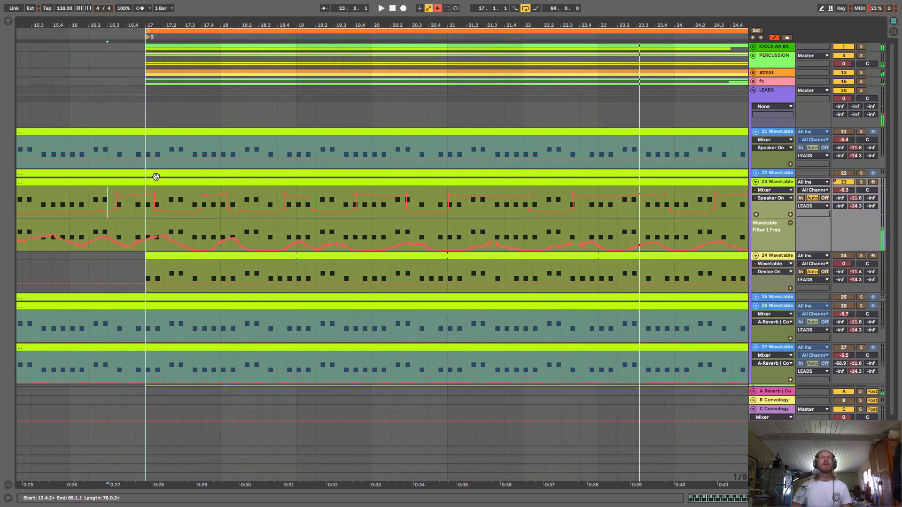
{"action": "left_click_drag", "start_coordinate": [146, 155], "coordinate": [519, 168]}
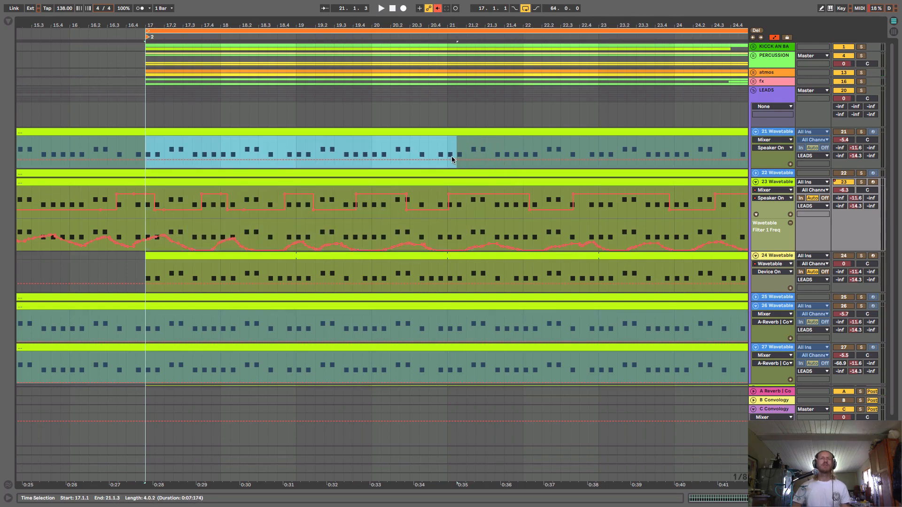
{"action": "left_click_drag", "start_coordinate": [452, 156], "coordinate": [445, 155]}
{"action": "key", "text": "ctrl+l"}
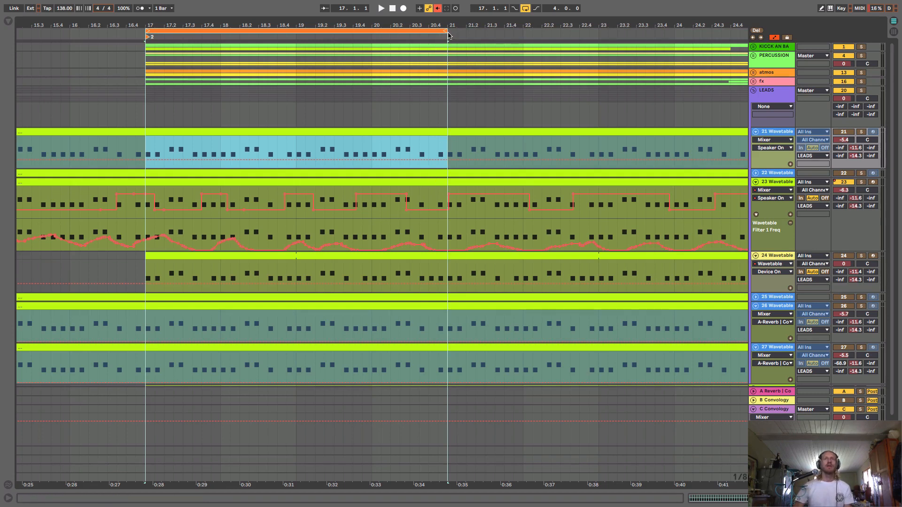
{"action": "left_click_drag", "start_coordinate": [443, 30], "coordinate": [442, 62]}
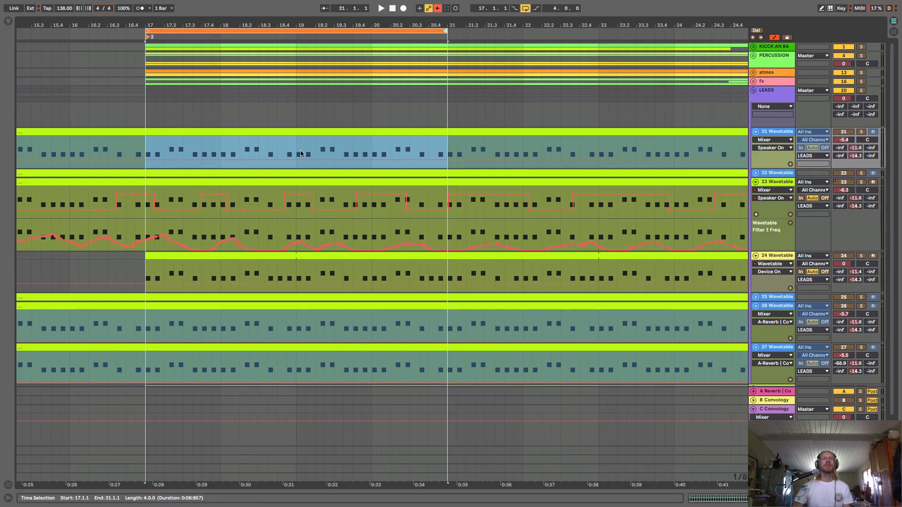
{"action": "left_click_drag", "start_coordinate": [445, 30], "coordinate": [597, 49]}
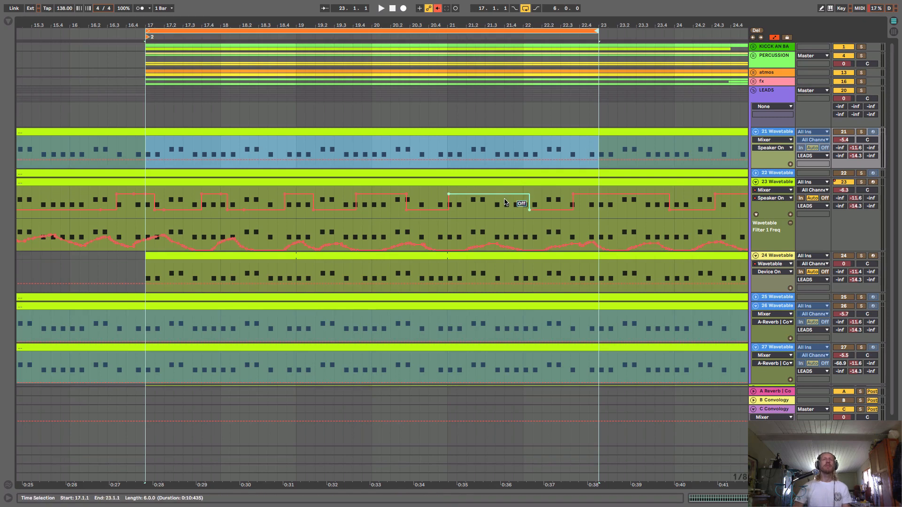
During loop playback, add a short Off gap at about 21.4 in track 23's Speaker On automation and move the next long pulse's start to about 22.3
{"action": "key", "text": "space"}
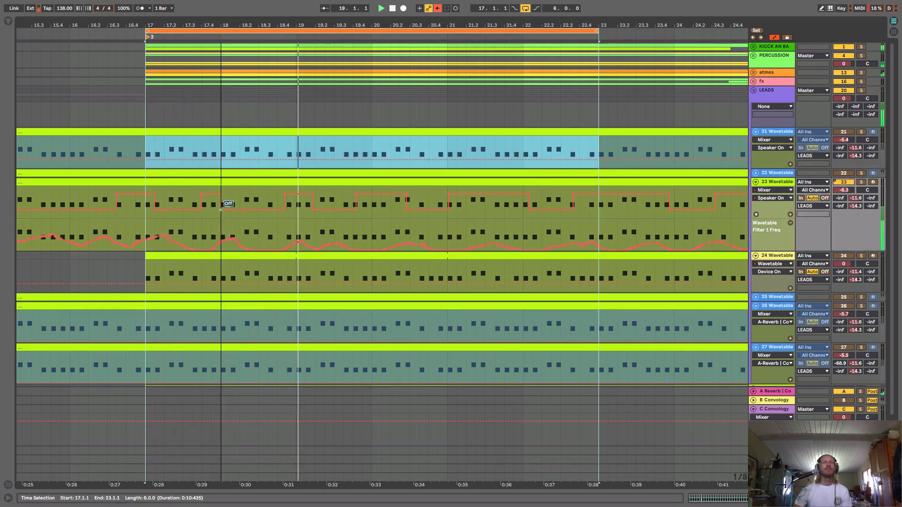
{"action": "left_click", "coordinate": [510, 193]}
{"action": "left_click_drag", "start_coordinate": [504, 194], "coordinate": [505, 209]}
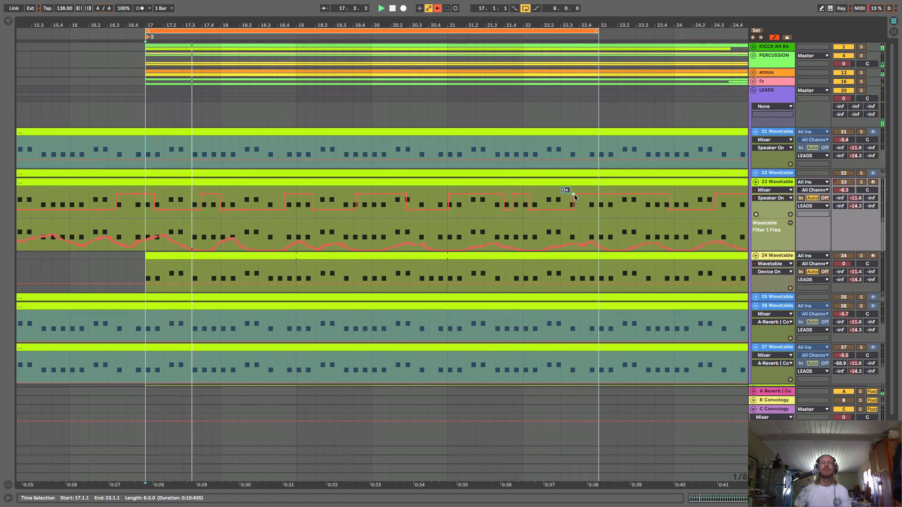
{"action": "left_click_drag", "start_coordinate": [573, 194], "coordinate": [551, 192]}
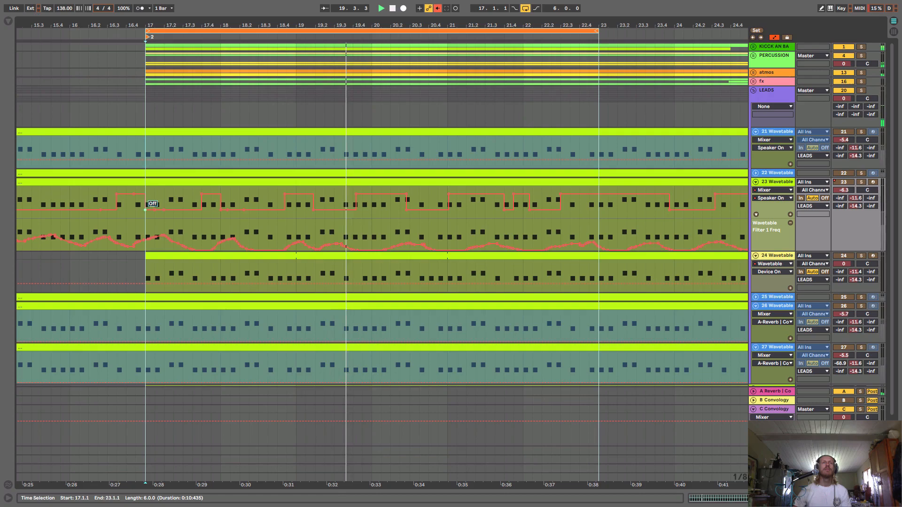
Adjust track 23's Speaker On automation at bar 17 so it switches off about half a beat into the bar, checking it in playback
{"action": "left_click", "coordinate": [154, 210]}
{"action": "left_click_drag", "start_coordinate": [153, 210], "coordinate": [149, 165]}
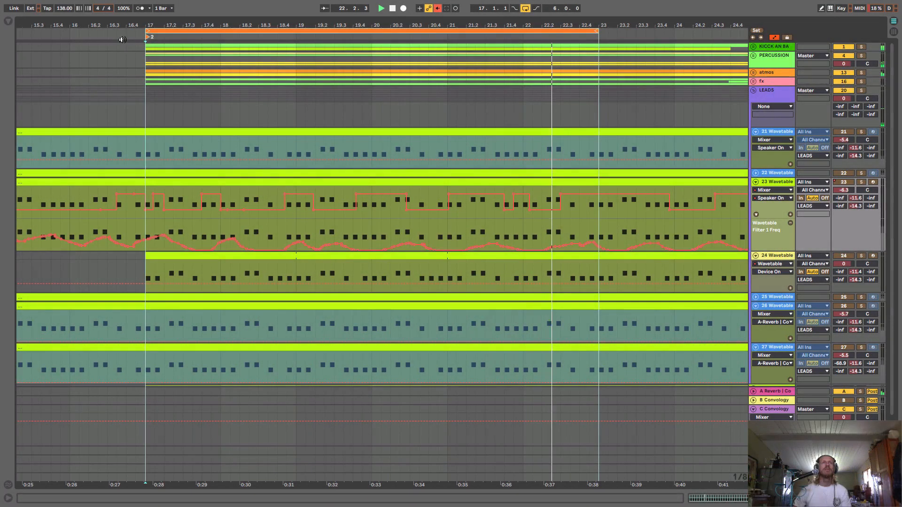
{"action": "left_click", "coordinate": [124, 34]}
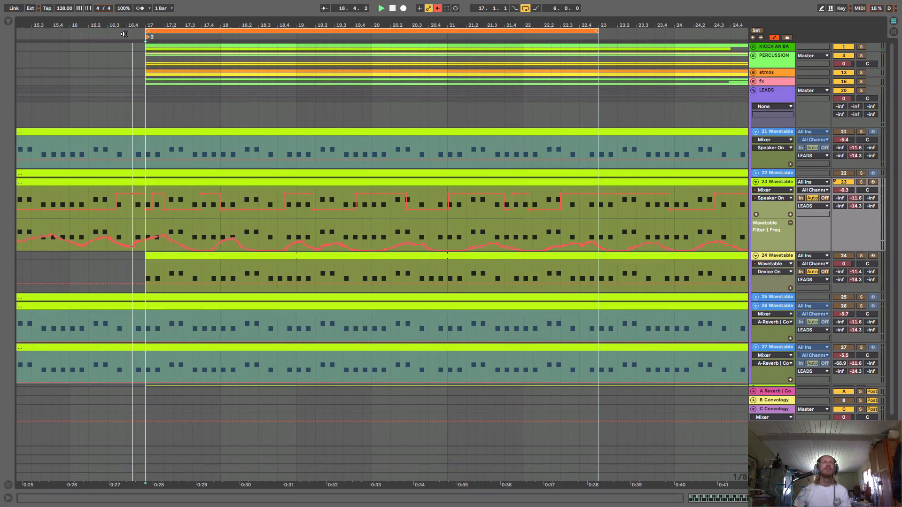
{"action": "scroll", "coordinate": [143, 75], "scroll_direction": "up", "scroll_amount": 3}
{"action": "scroll", "coordinate": [143, 76], "scroll_direction": "up", "scroll_amount": 2}
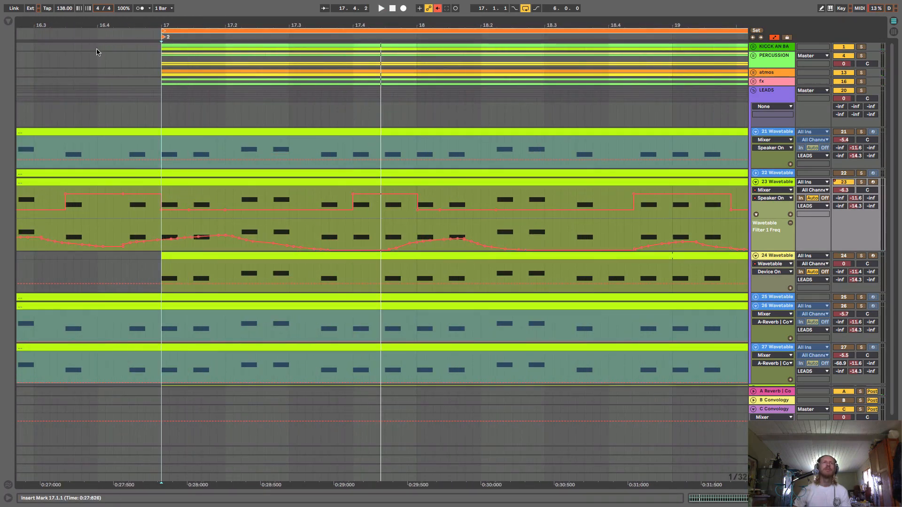
{"action": "left_click", "coordinate": [95, 33]}
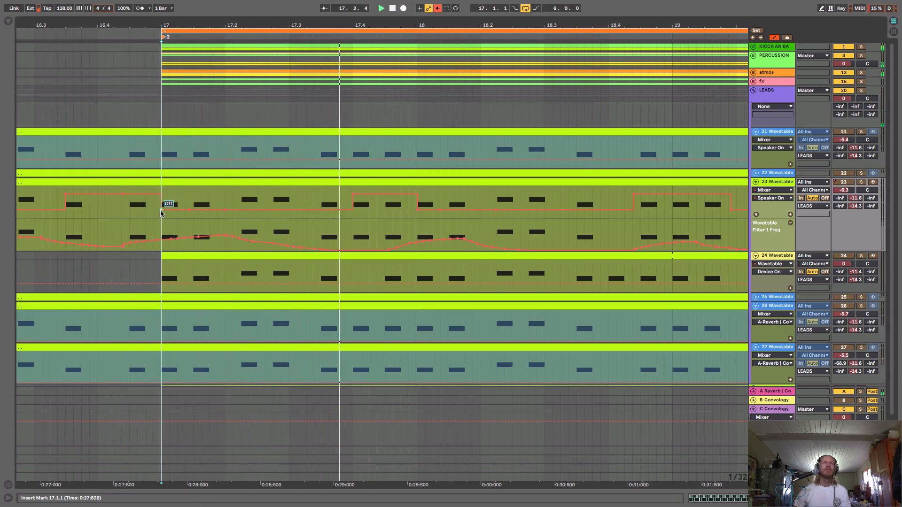
{"action": "left_click_drag", "start_coordinate": [161, 210], "coordinate": [187, 210]}
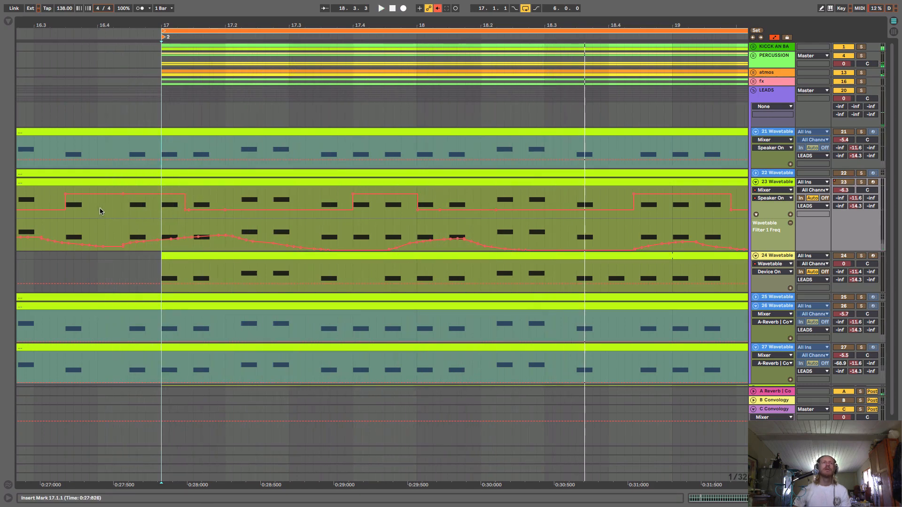
{"action": "key", "text": "space"}
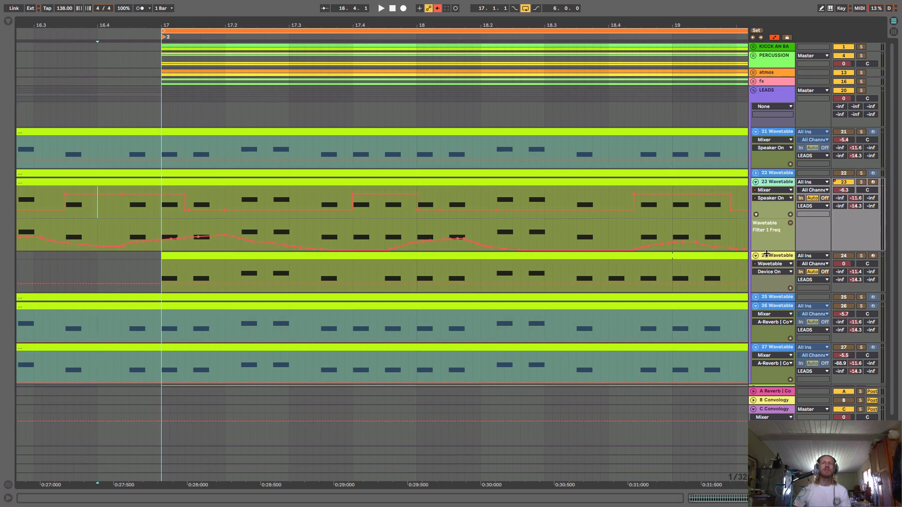
Enlarge track 23's Filter 1 Freq automation lane and redraw the curve at about 92 Hz over the first half beat of bar 17
{"action": "left_click_drag", "start_coordinate": [766, 255], "coordinate": [767, 334]}
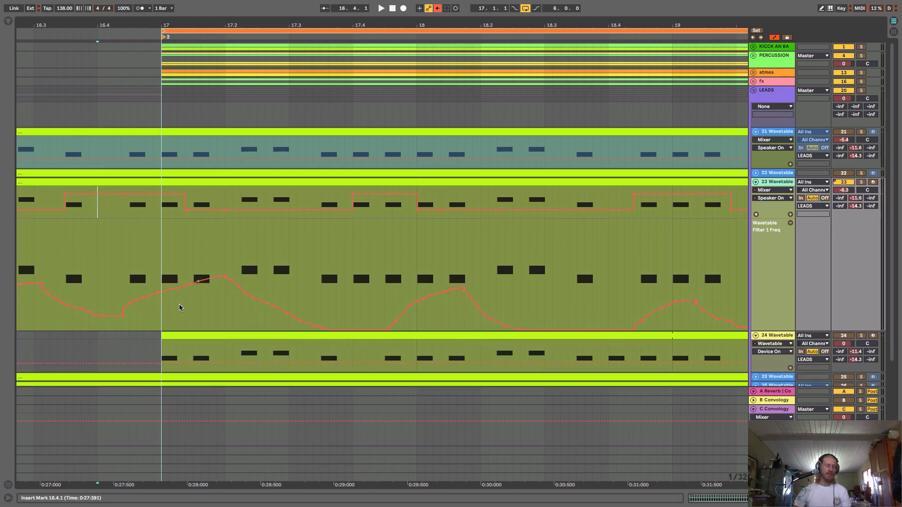
{"action": "key", "text": "b"}
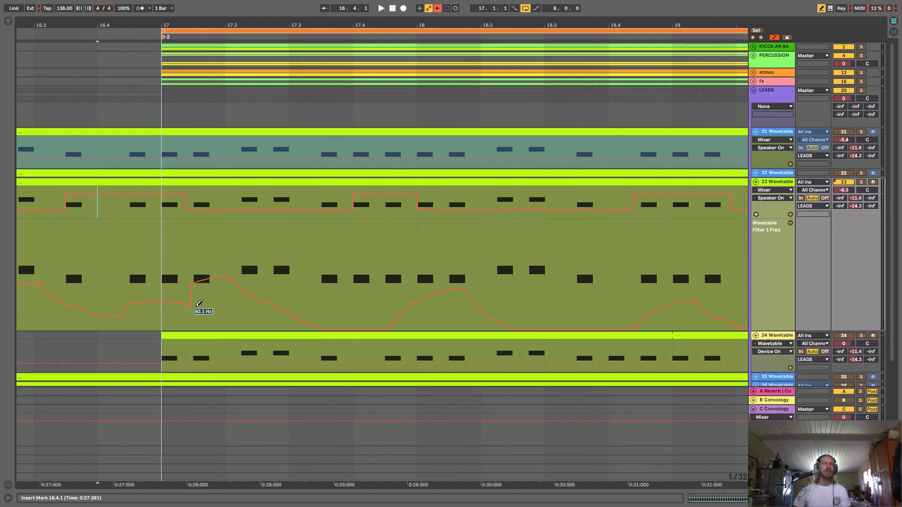
{"action": "key", "text": "space"}
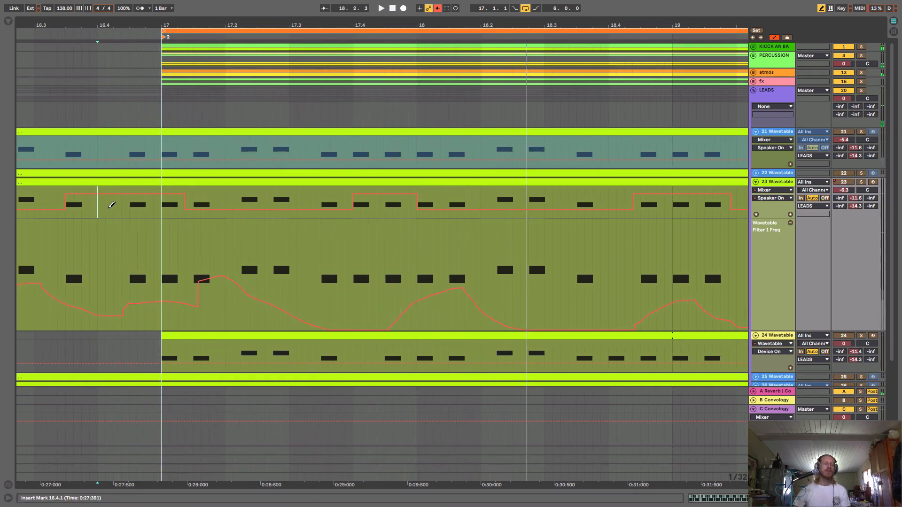
In track 23's clip section from 16.4.1 to 17.1.1, stretch the A#0 note to run from 8.4.1 to 8.4.4
{"action": "key", "text": "a"}
{"action": "key", "text": "a"}
{"action": "key", "text": "a"}
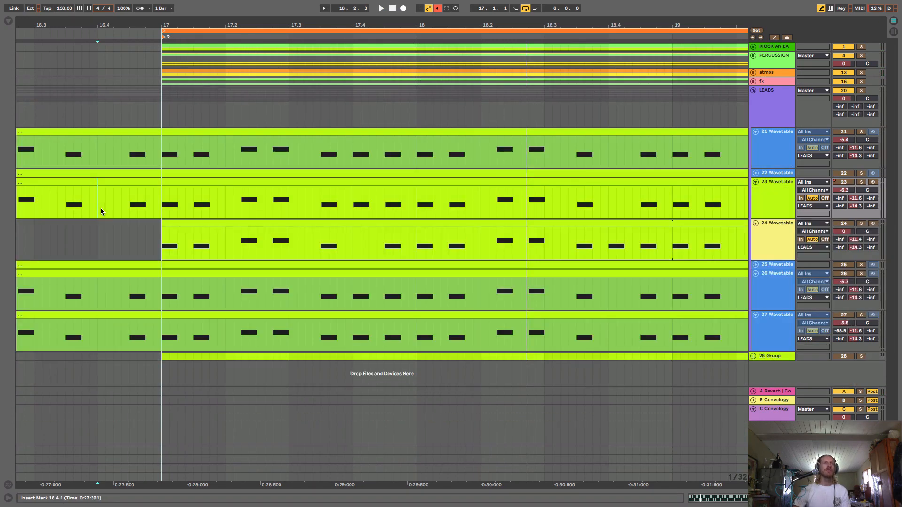
{"action": "left_click_drag", "start_coordinate": [101, 208], "coordinate": [160, 212]}
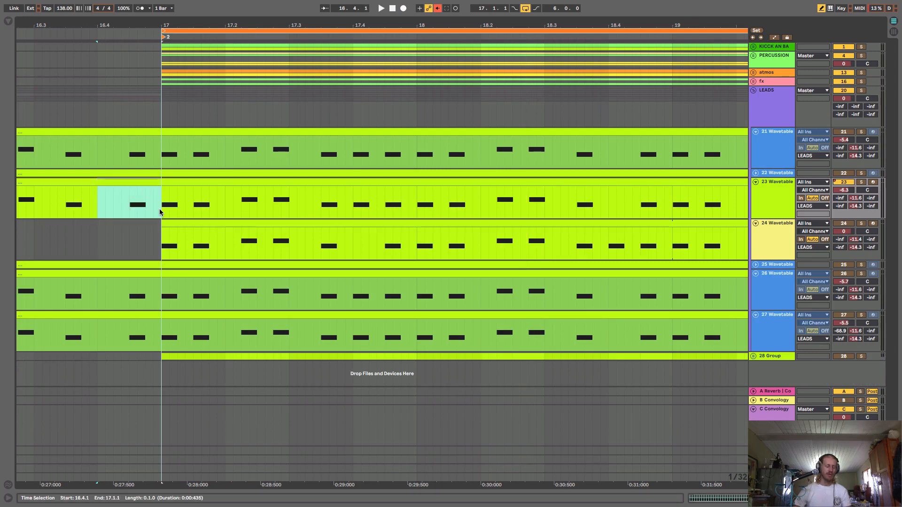
{"action": "double_click", "coordinate": [142, 190]}
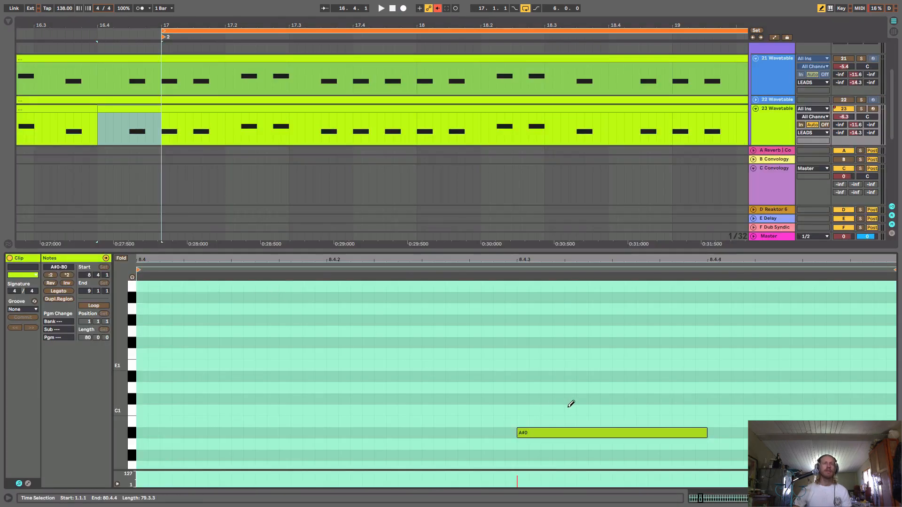
{"action": "key", "text": "a"}
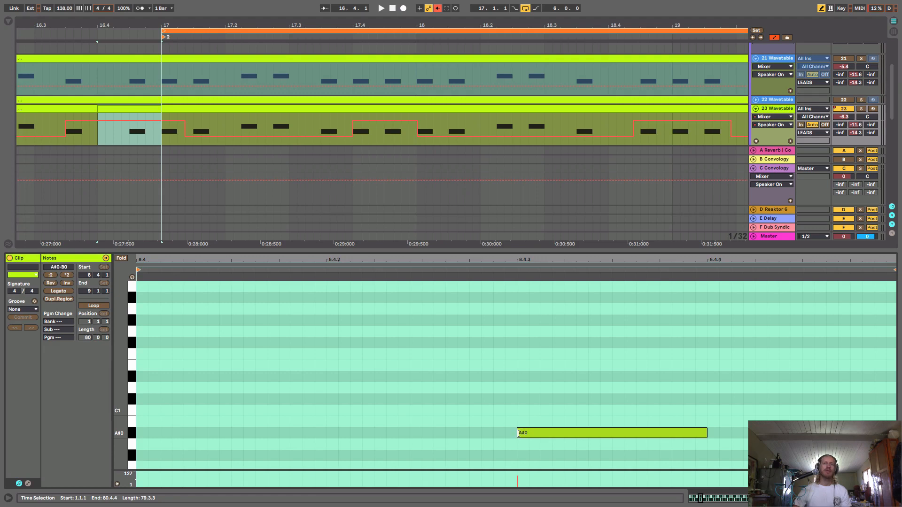
{"action": "left_click_drag", "start_coordinate": [519, 433], "coordinate": [168, 426]}
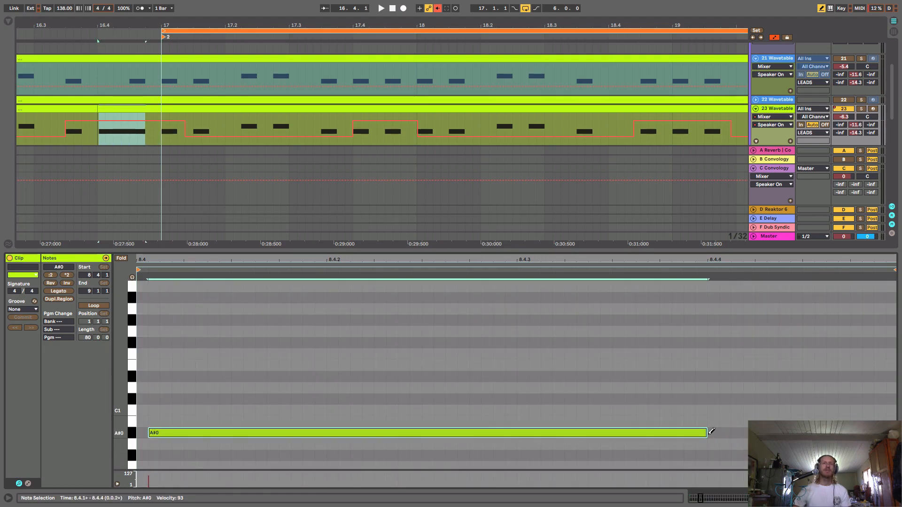
{"action": "left_click_drag", "start_coordinate": [706, 432], "coordinate": [839, 433]}
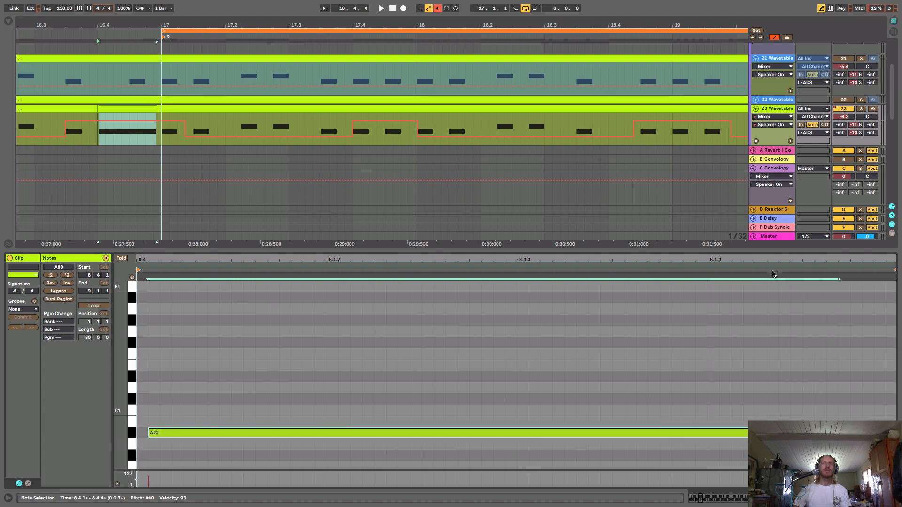
{"action": "left_click", "coordinate": [754, 249]}
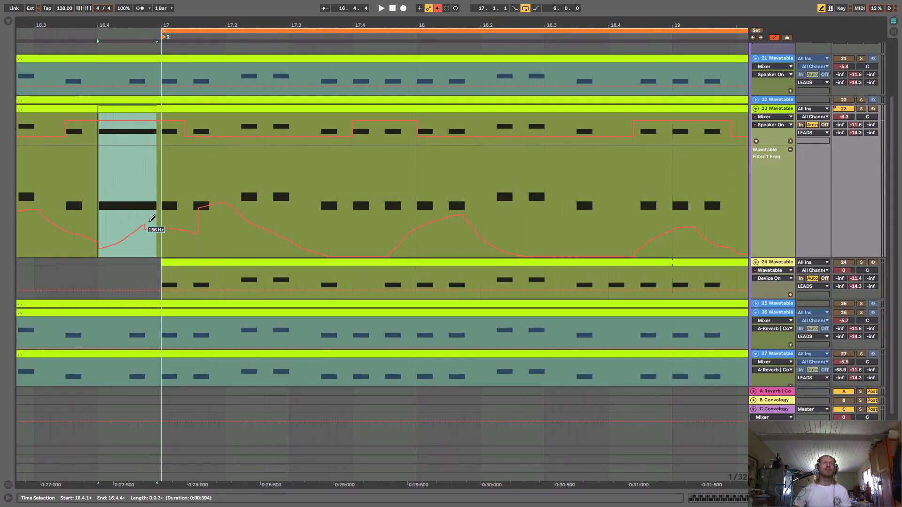
Redraw track 23's Filter 1 Freq as a rising ramp from the minimum across beat 16.4, checking it in playback
{"action": "key", "text": "space"}
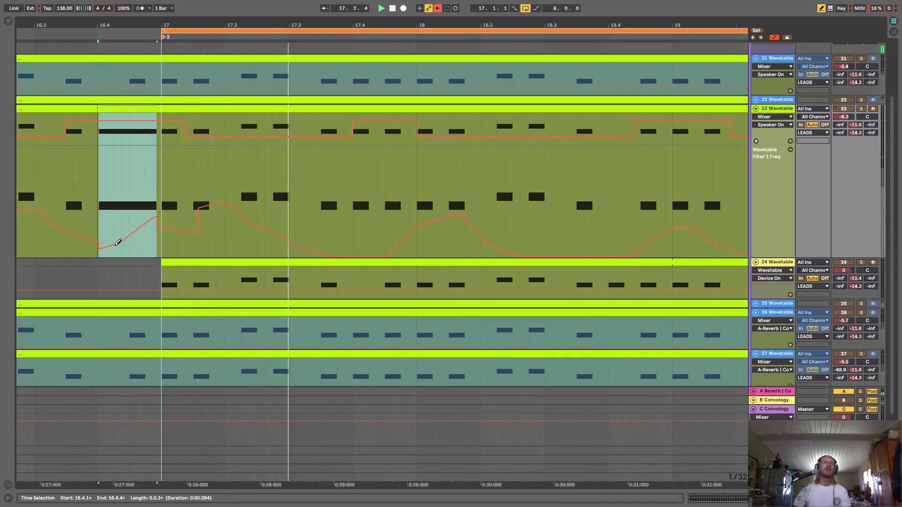
{"action": "key", "text": "space"}
{"action": "key", "text": "space"}
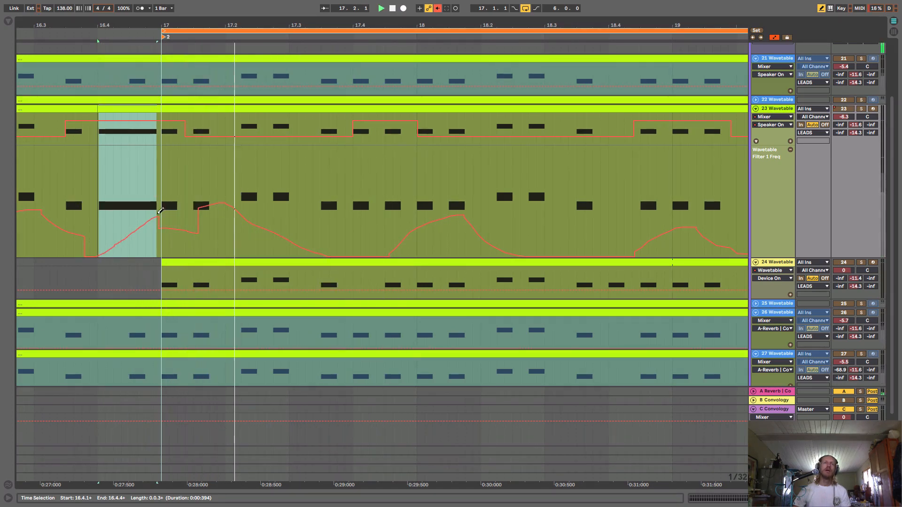
Redraw a falling dip in track 23's Filter 1 Freq at the start of bar 17, auditioning the transition from 16.4.1
{"action": "left_click_drag", "start_coordinate": [163, 229], "coordinate": [186, 248]}
{"action": "key", "text": "super+space"}
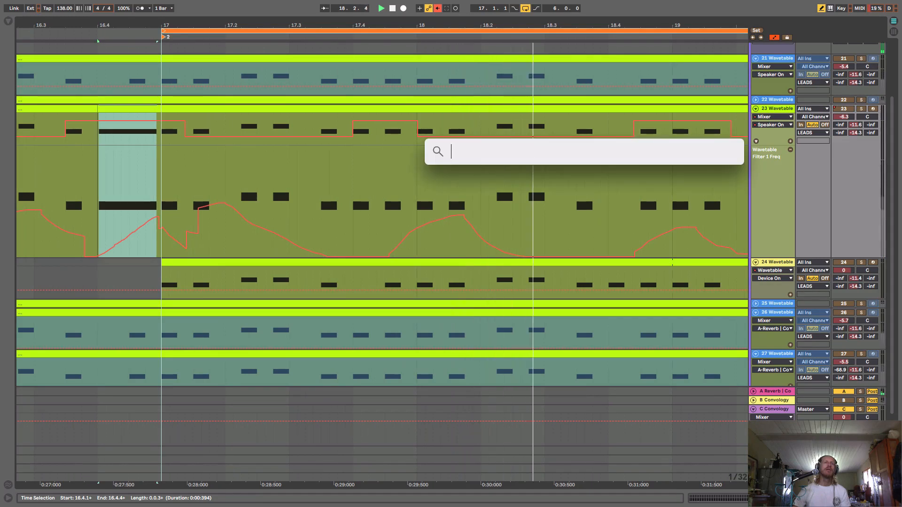
{"action": "key", "text": "Escape"}
{"action": "left_click", "coordinate": [133, 108]}
{"action": "key", "text": "space"}
{"action": "key", "text": "space"}
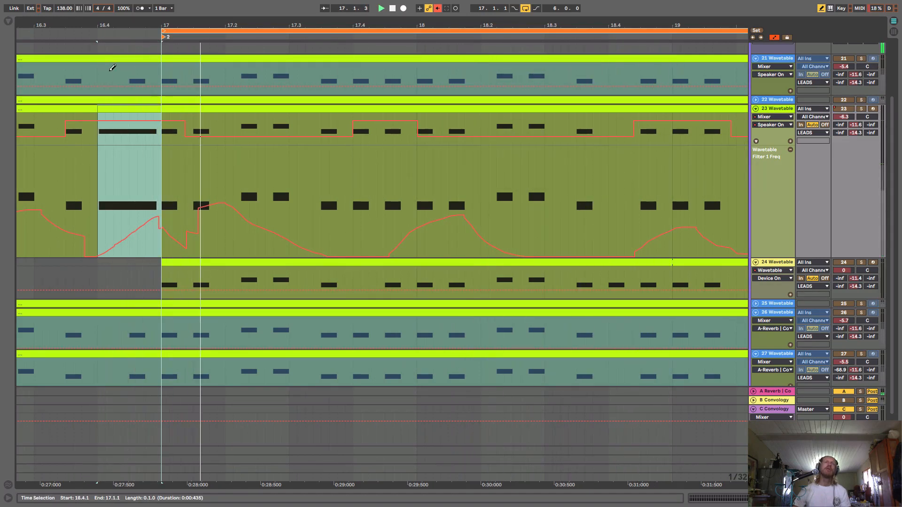
{"action": "left_click_drag", "start_coordinate": [163, 229], "coordinate": [176, 249]}
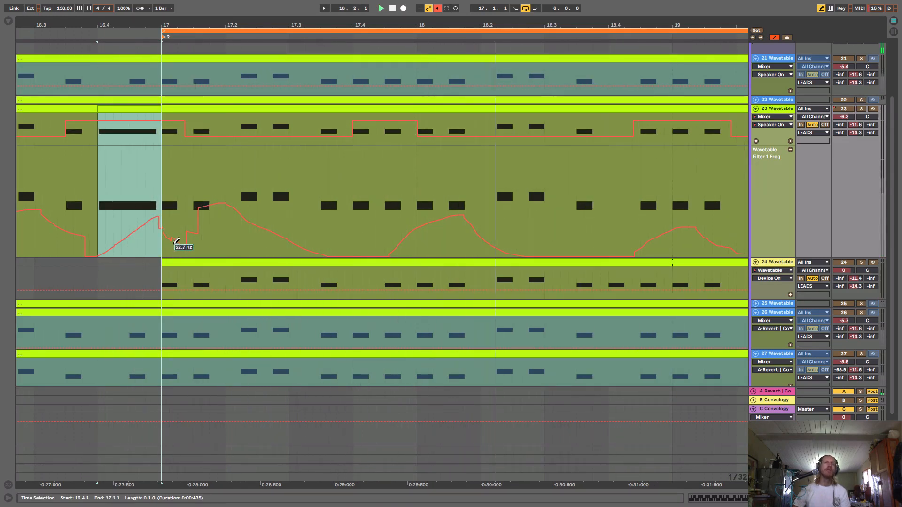
{"action": "key", "text": "space"}
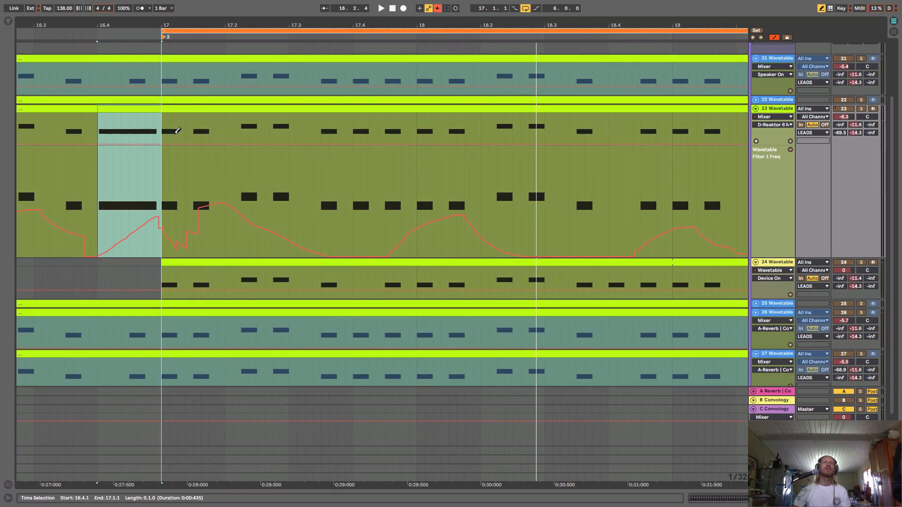
Draw a short D-Reaktor 6 MFX send burst on track 23 over the first sixteenth of bar 17 and play it back
{"action": "left_click_drag", "start_coordinate": [170, 117], "coordinate": [171, 121]}
{"action": "key", "text": "space"}
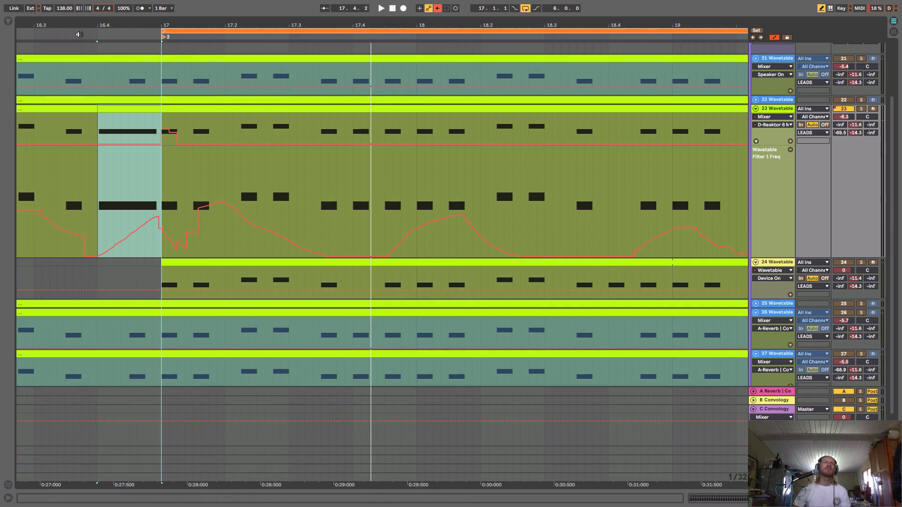
{"action": "key", "text": "space"}
Slightly lower track 23's Filter 1 Freq peak between 18.3.3 and 19.2.1 during loop playback
{"action": "left_click_drag", "start_coordinate": [97, 26], "coordinate": [129, 17]}
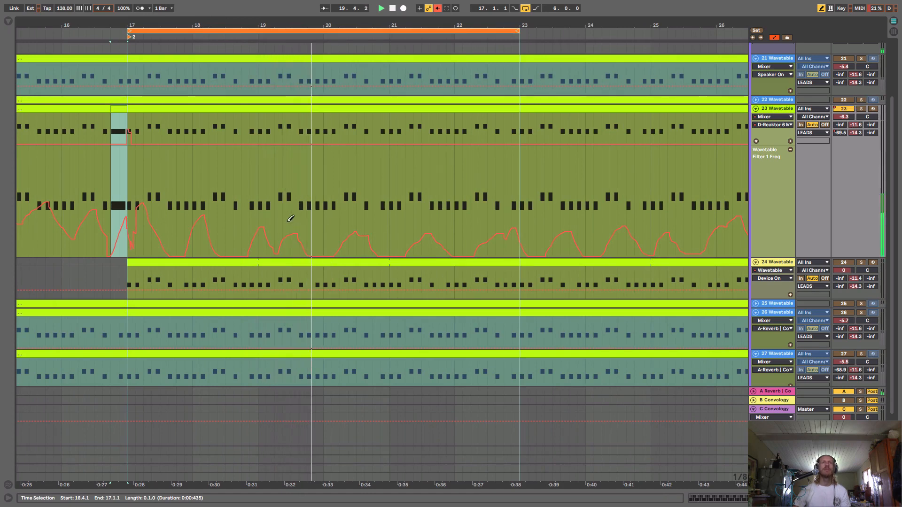
{"action": "key", "text": "b"}
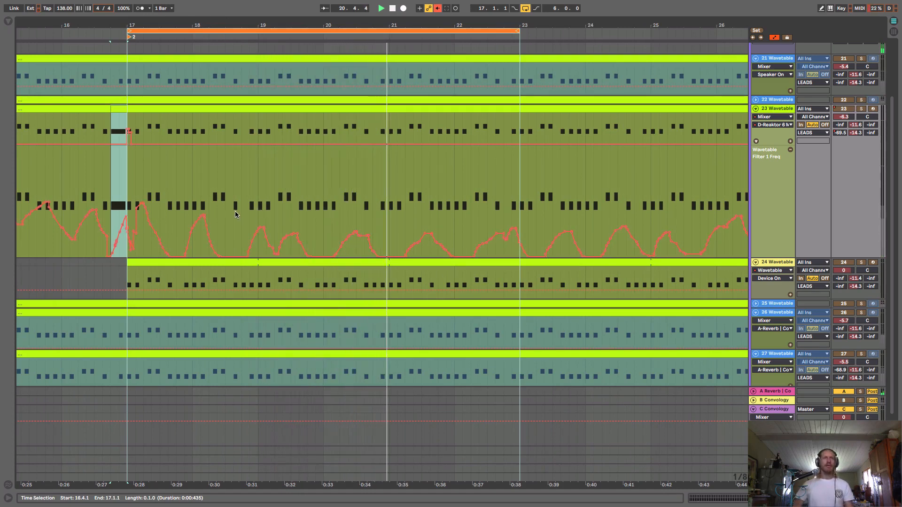
{"action": "left_click_drag", "start_coordinate": [234, 210], "coordinate": [275, 230]}
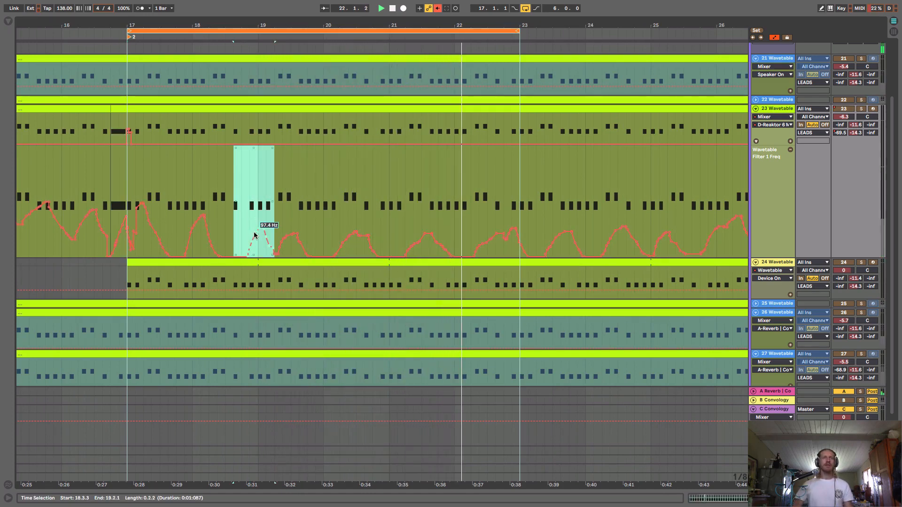
{"action": "left_click_drag", "start_coordinate": [254, 235], "coordinate": [256, 239]}
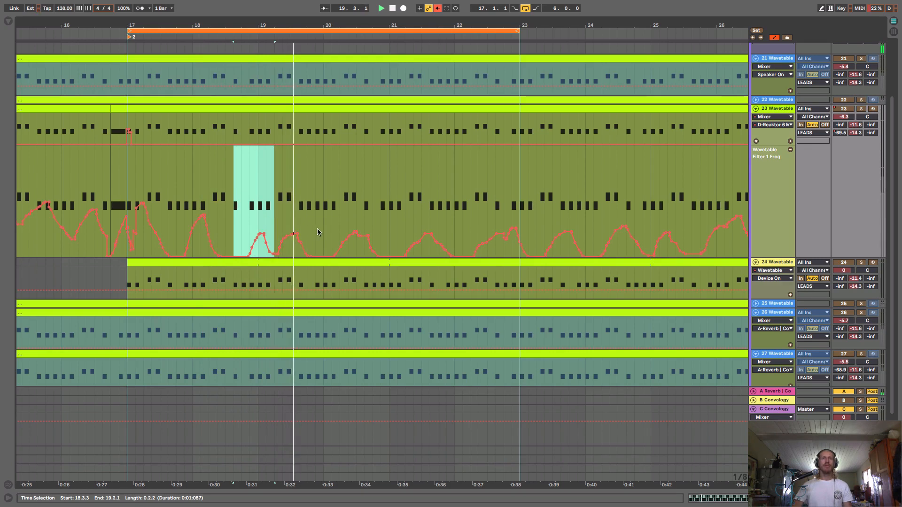
Lower track 23's Filter 1 Freq between 20.2.3 and 20.3.1, and raise an extra small peak near bar 21
{"action": "left_click", "coordinate": [372, 230]}
{"action": "mouse_move", "coordinate": [360, 227]}
{"action": "left_mouse_down"}
{"action": "mouse_move", "coordinate": [351, 224]}
{"action": "mouse_move", "coordinate": [354, 239]}
{"action": "left_mouse_up"}
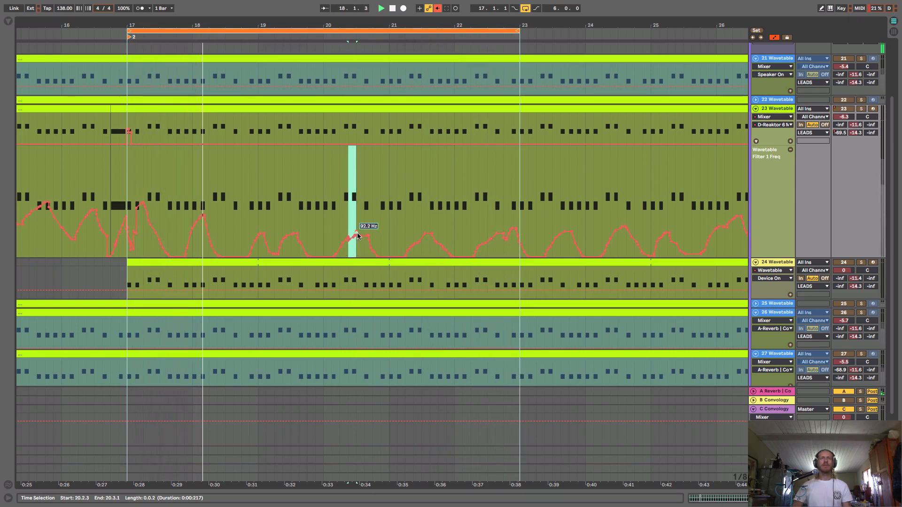
{"action": "scroll", "coordinate": [381, 135], "scroll_direction": "up", "scroll_amount": 5}
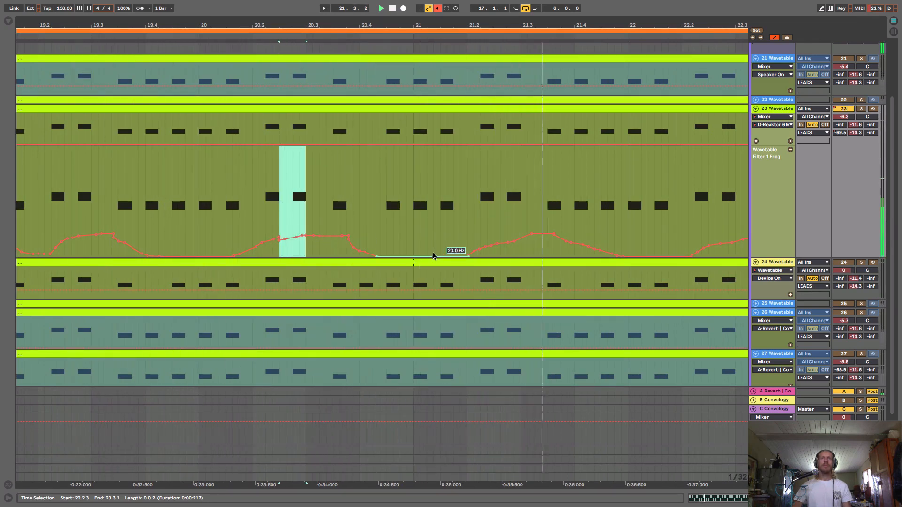
{"action": "left_click_drag", "start_coordinate": [423, 256], "coordinate": [386, 226]}
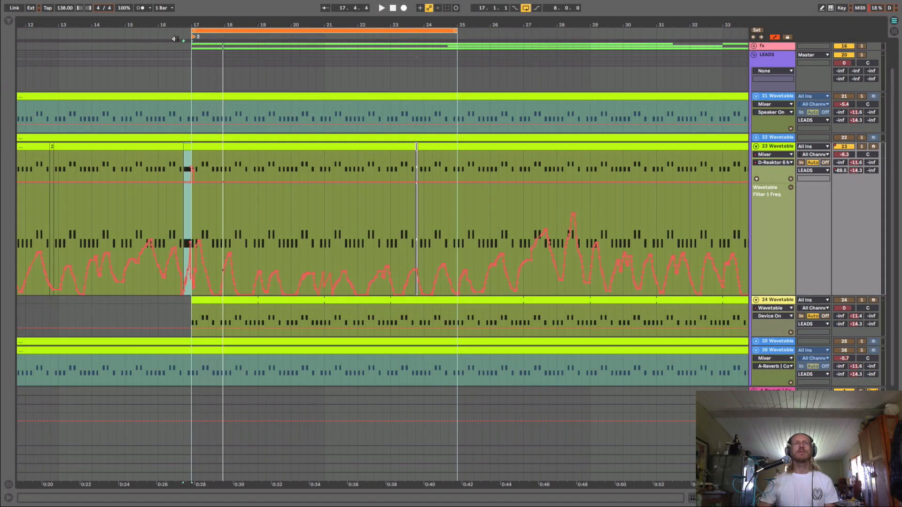
Examine track 23's clips, D-Reaktor 6 MFX send and Filter 1 Freq automation around bar 17, auditioning from 16.4.1
{"action": "key", "text": "space"}
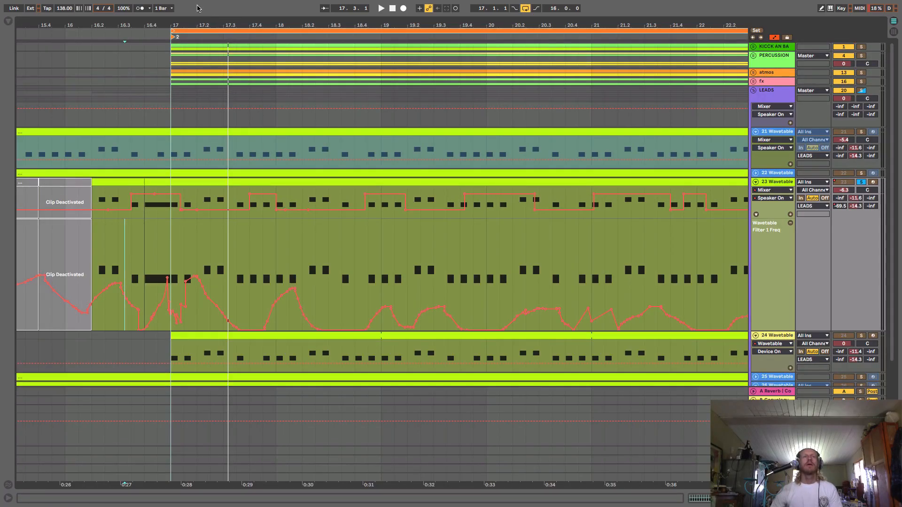
{"action": "left_click_drag", "start_coordinate": [215, 22], "coordinate": [149, 3]}
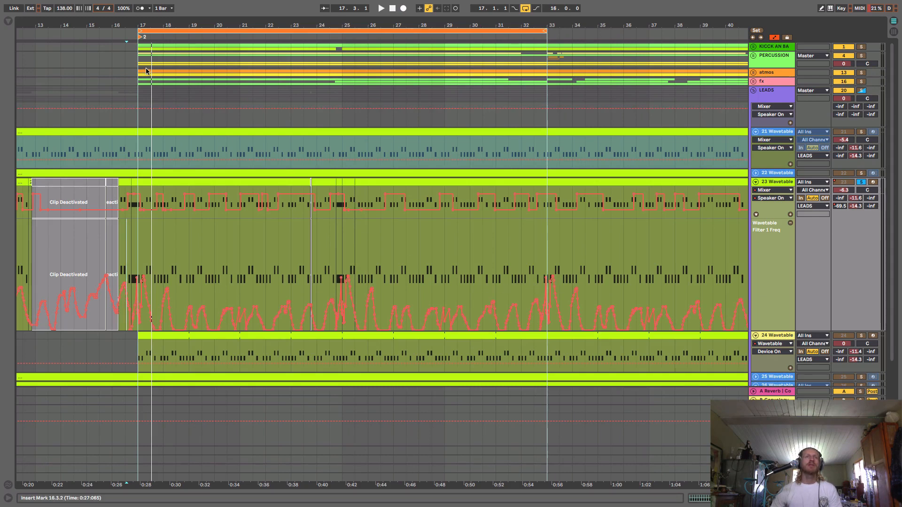
{"action": "left_click_drag", "start_coordinate": [127, 24], "coordinate": [127, 51]}
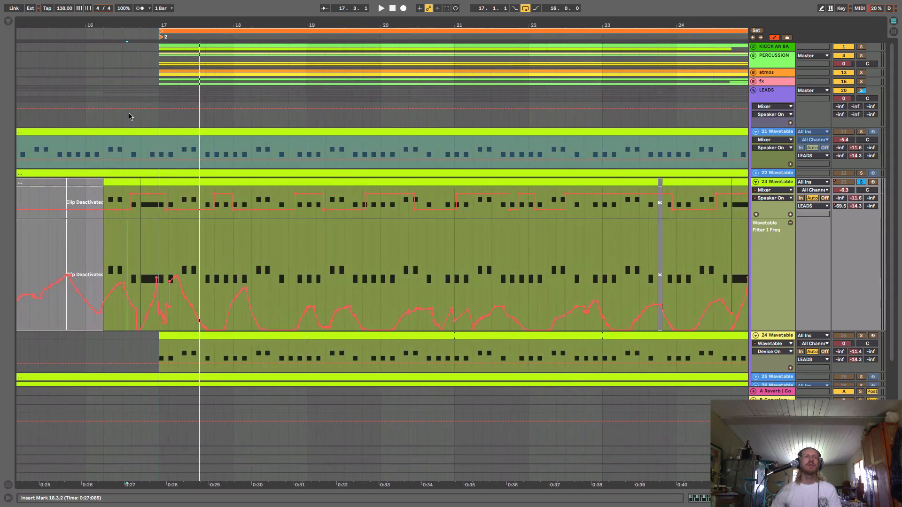
{"action": "left_click", "coordinate": [123, 181]}
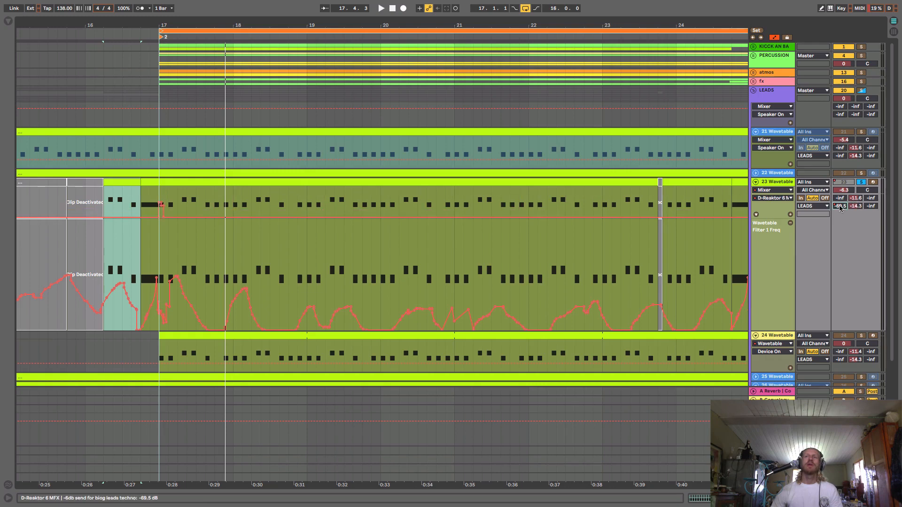
{"action": "left_click_drag", "start_coordinate": [166, 25], "coordinate": [224, 141]}
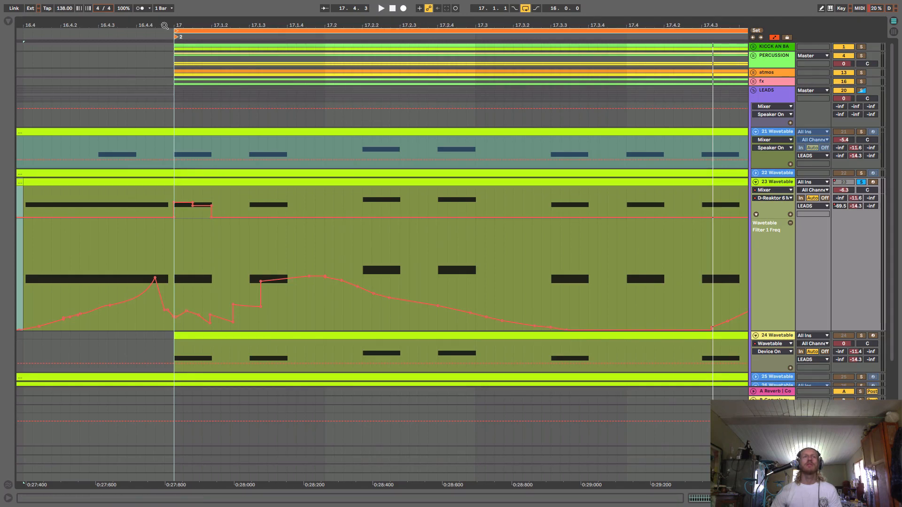
{"action": "left_click_drag", "start_coordinate": [164, 25], "coordinate": [164, 4]}
{"action": "left_click", "coordinate": [134, 182]}
{"action": "key", "text": "space"}
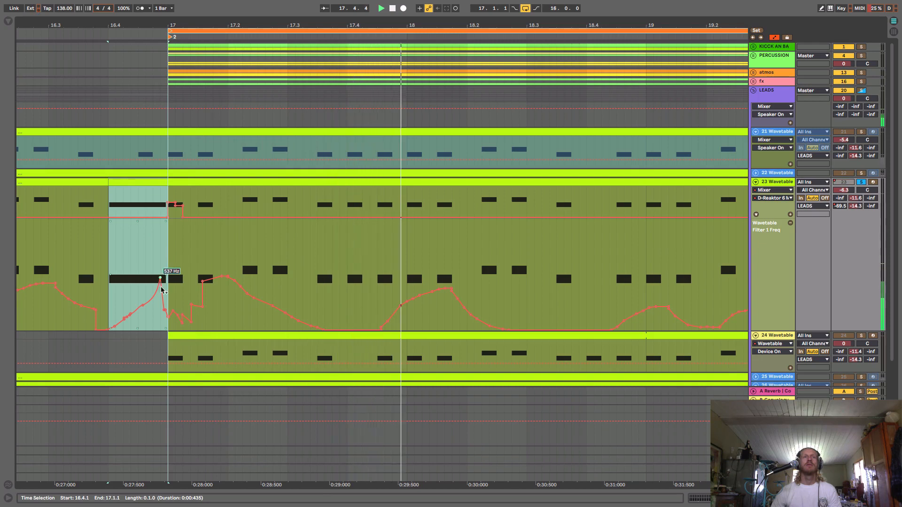
Lower track 23's Filter 1 Freq dip between 16.4.4 and the start of 17.1.1, and audition the transition from 16.4.1
{"action": "left_click_drag", "start_coordinate": [153, 29], "coordinate": [154, 94]}
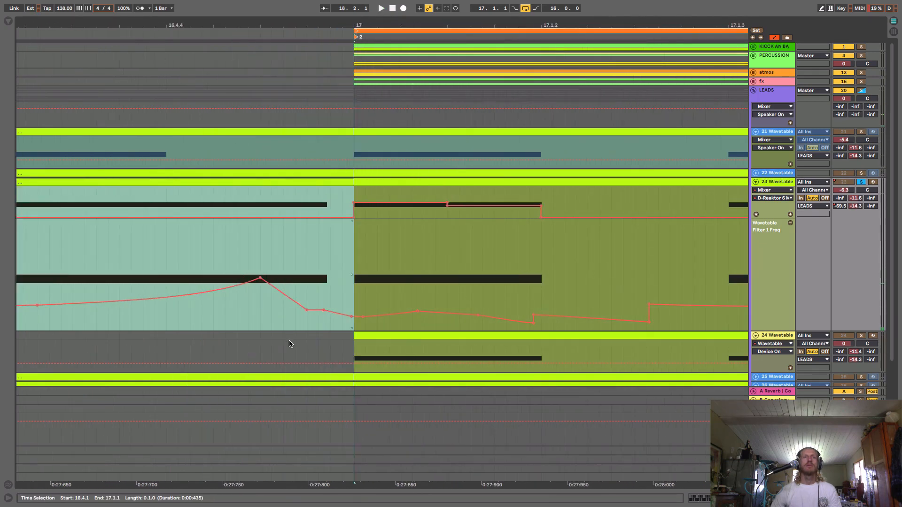
{"action": "mouse_move", "coordinate": [283, 314]}
{"action": "left_mouse_down"}
{"action": "mouse_move", "coordinate": [390, 324]}
{"action": "mouse_move", "coordinate": [347, 330]}
{"action": "left_mouse_up"}
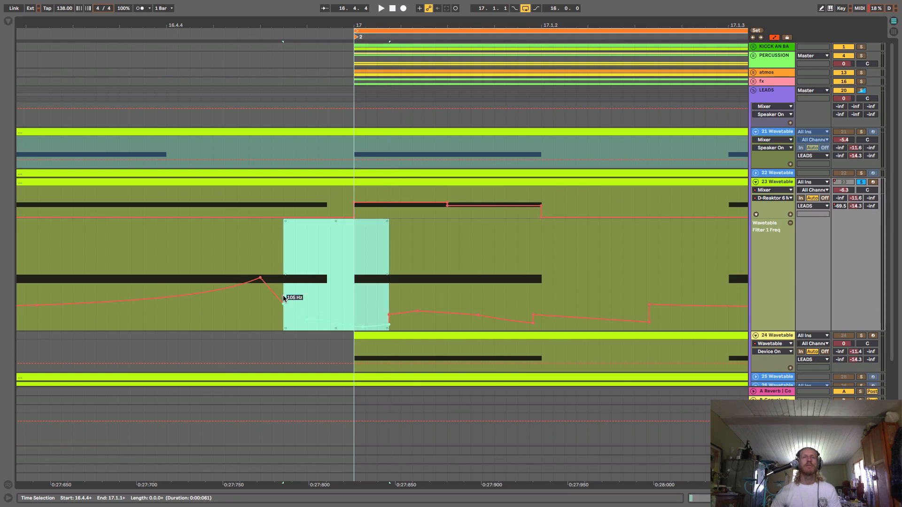
{"action": "left_click", "coordinate": [260, 184]}
{"action": "key", "text": "space"}
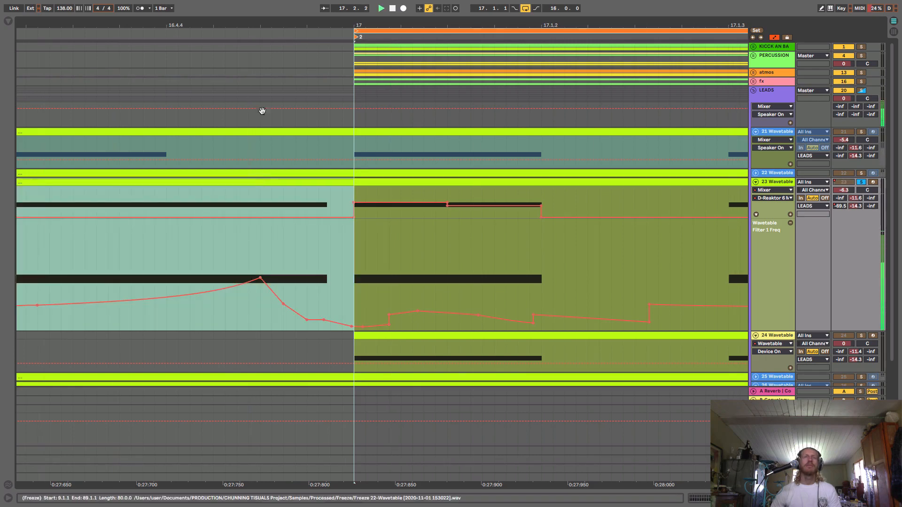
{"action": "left_click_drag", "start_coordinate": [259, 26], "coordinate": [260, 4]}
{"action": "key", "text": "space"}
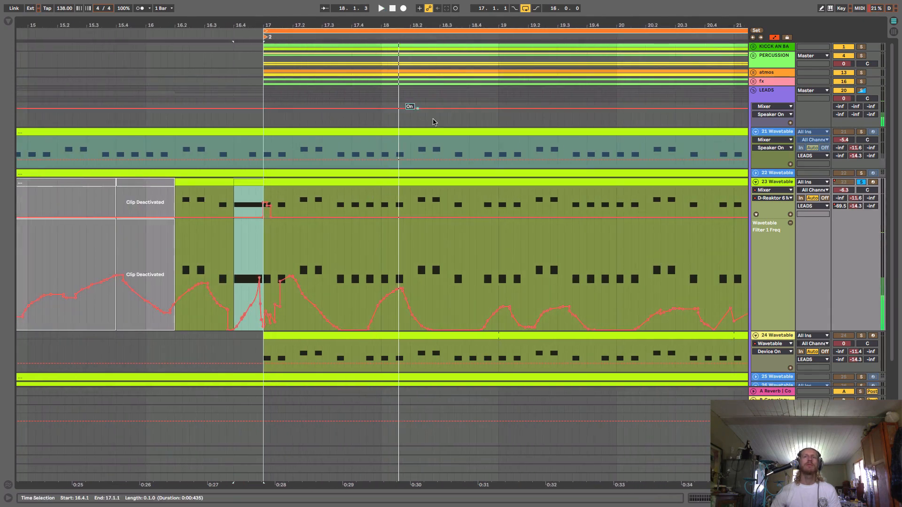
{"action": "left_click_drag", "start_coordinate": [382, 25], "coordinate": [330, 6]}
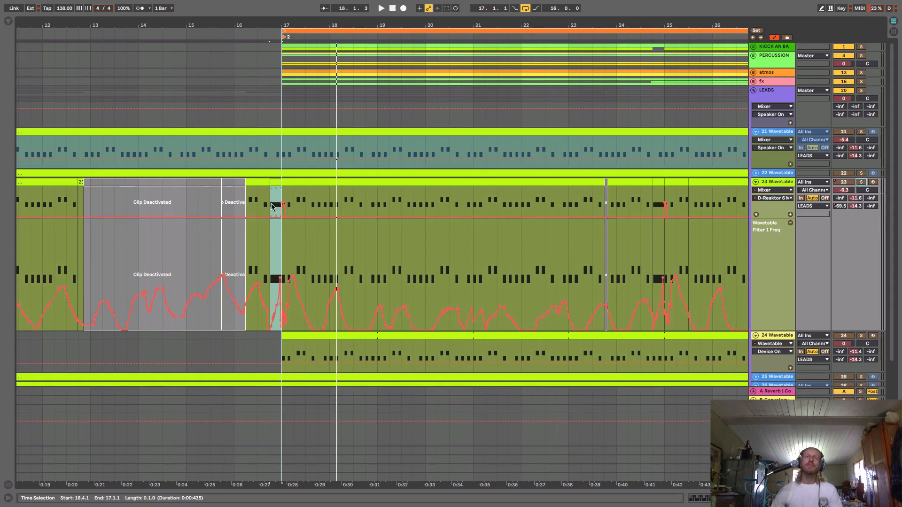
Audition track 23's transition into bar 17 from around 16.2.1 and listen through the looped section
{"action": "left_click", "coordinate": [260, 183]}
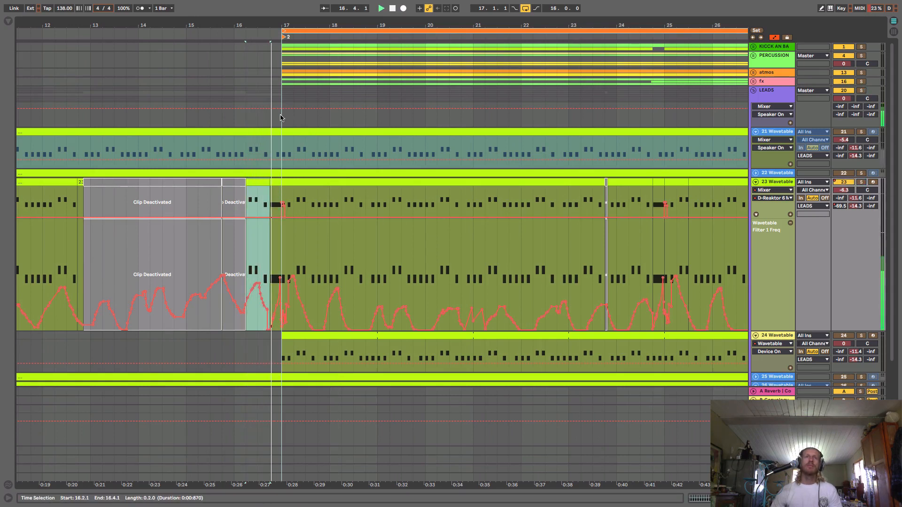
{"action": "left_click_drag", "start_coordinate": [240, 23], "coordinate": [118, 18]}
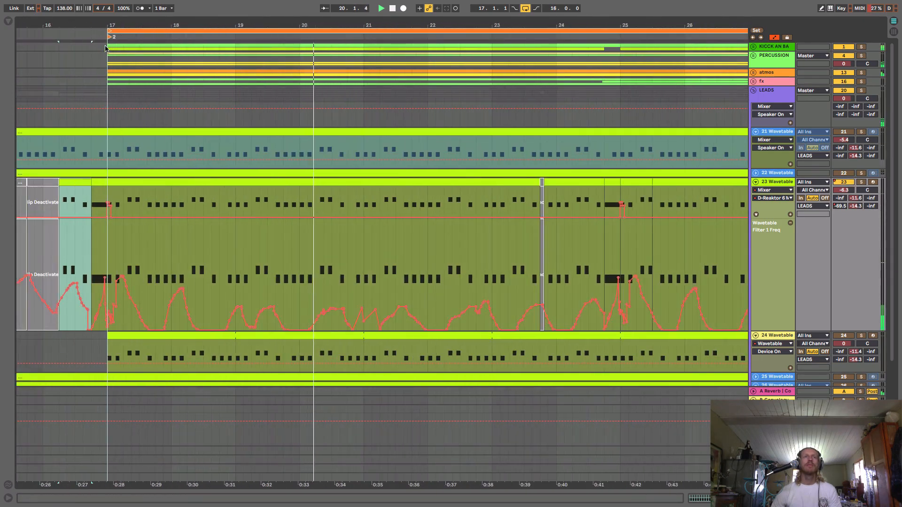
{"action": "key", "text": "space"}
{"action": "key", "text": "space"}
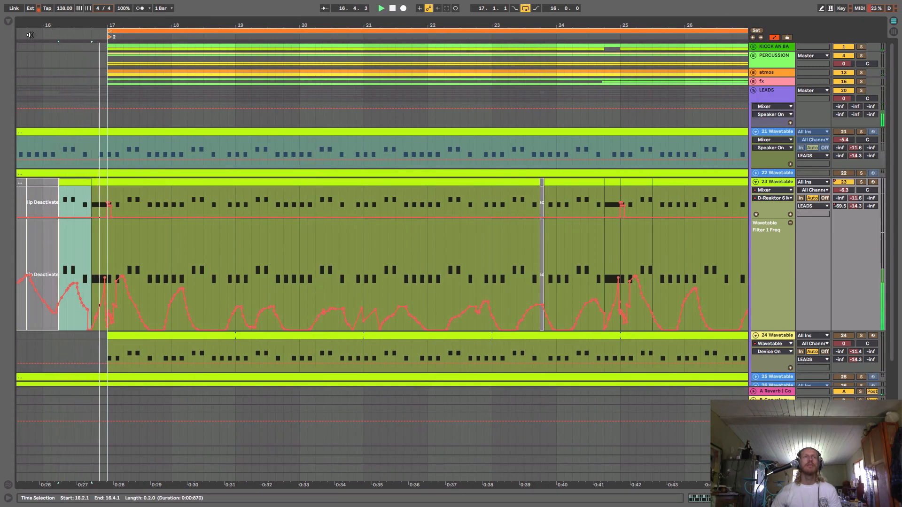
{"action": "left_click", "coordinate": [49, 31]}
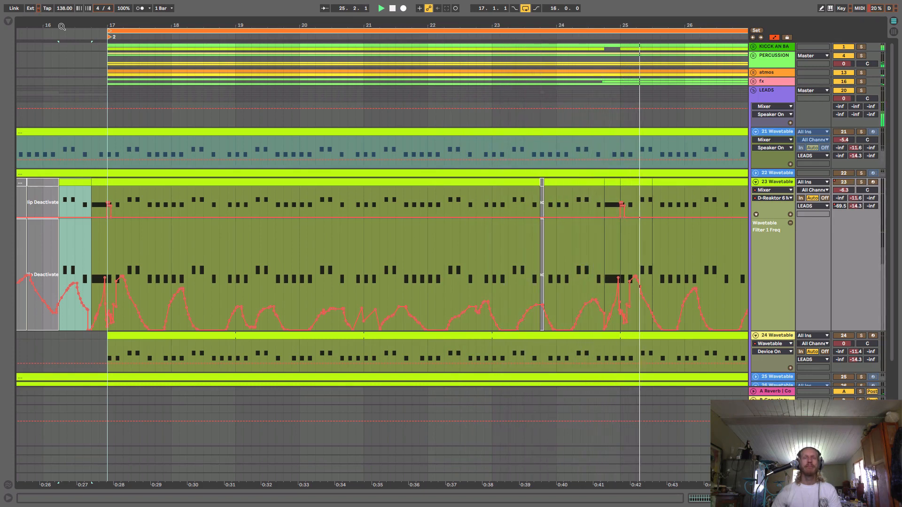
Turn off the arrangement loop and audition the leads through to bar 34 with the view following playback
{"action": "left_click", "coordinate": [526, 8]}
{"action": "left_click", "coordinate": [325, 8]}
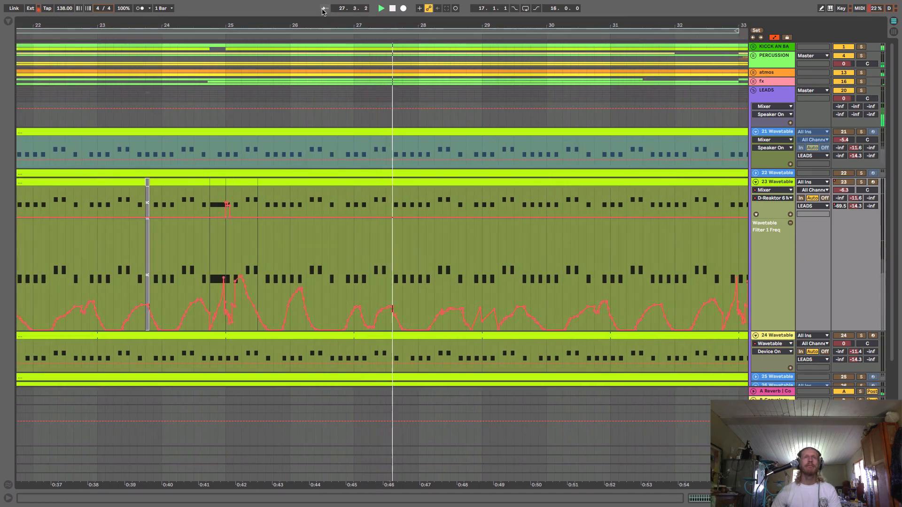
{"action": "left_click", "coordinate": [323, 9]}
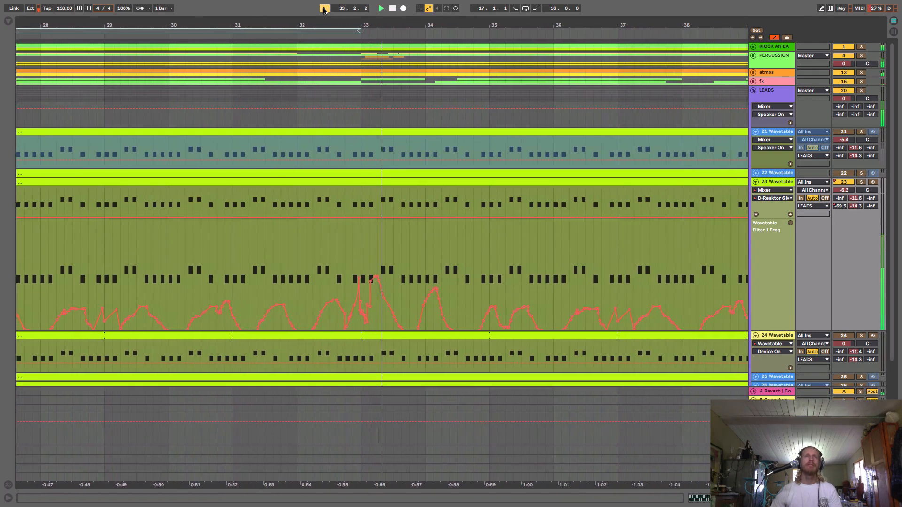
{"action": "left_click", "coordinate": [323, 8]}
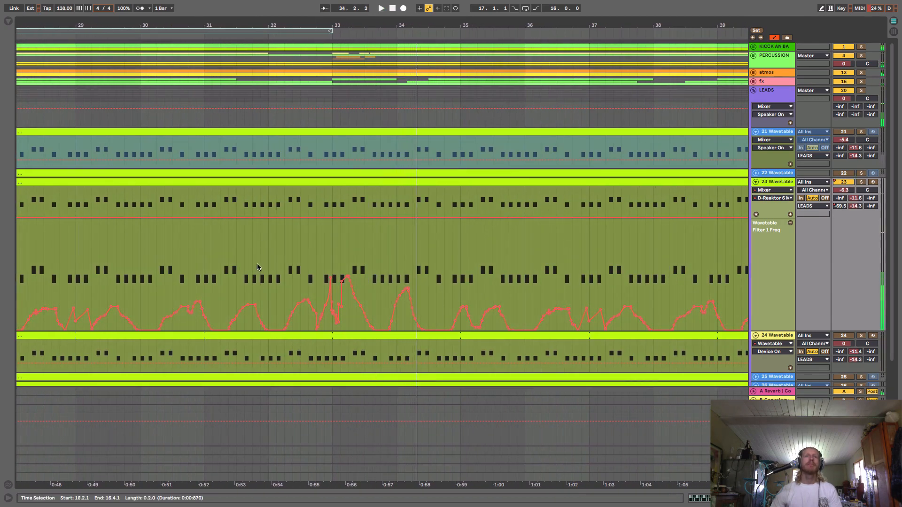
Deactivate the short slice of track 23's clip between 32.1.1 and 32.1.2
{"action": "scroll", "coordinate": [240, 300], "scroll_direction": "up", "scroll_amount": 5}
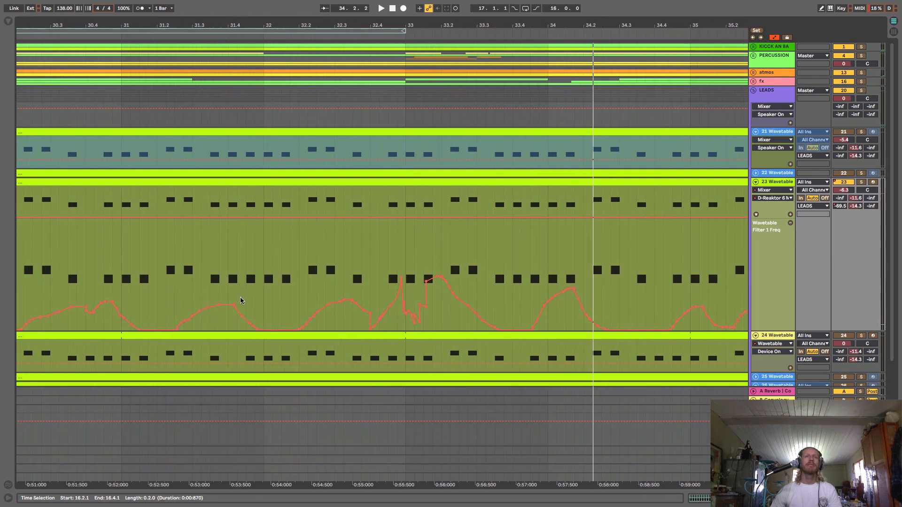
{"action": "left_click_drag", "start_coordinate": [257, 274], "coordinate": [276, 283]}
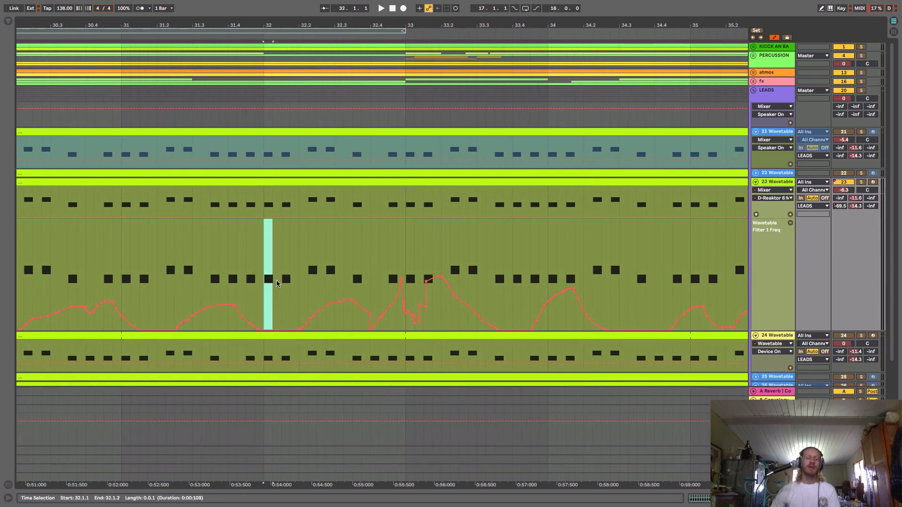
{"action": "key", "text": "0"}
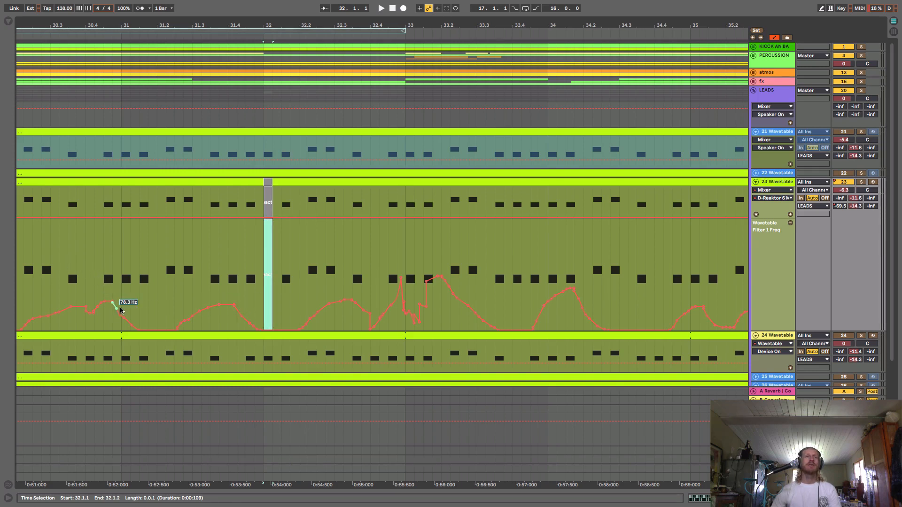
Lower track 23's Filter 1 Freq spike just before bar 33 and audition the passage leading into it
{"action": "left_click", "coordinate": [59, 254]}
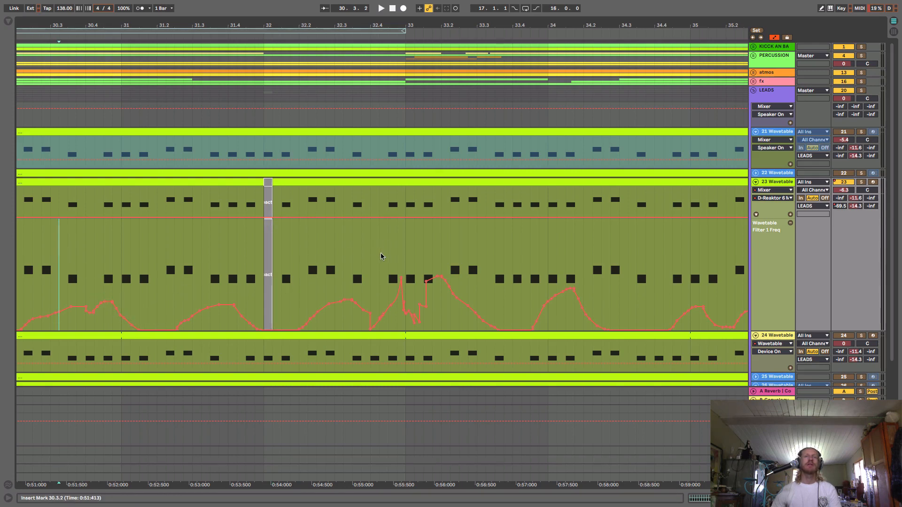
{"action": "left_click", "coordinate": [402, 278]}
{"action": "left_click_drag", "start_coordinate": [401, 278], "coordinate": [428, 305]}
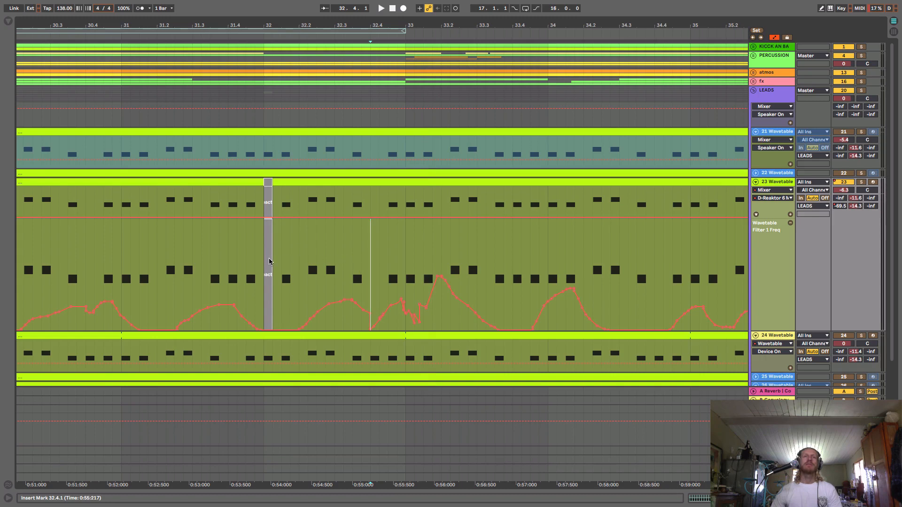
{"action": "left_click", "coordinate": [122, 269]}
{"action": "key", "text": "space"}
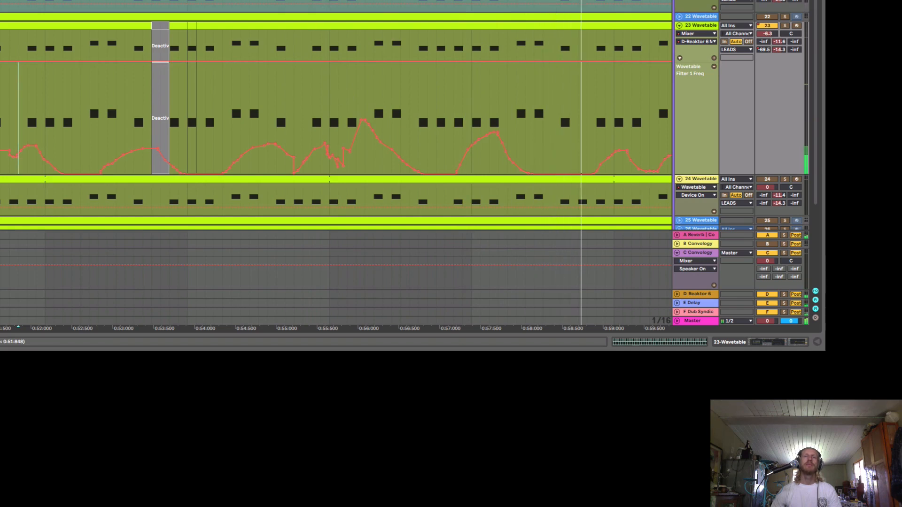
Slightly lower track 23's Filter 1 Freq between 33.4.3 and 34.2.3, trim the peak near 33.2, and audition the result
{"action": "left_click", "coordinate": [498, 135]}
{"action": "left_click_drag", "start_coordinate": [525, 137], "coordinate": [454, 137]}
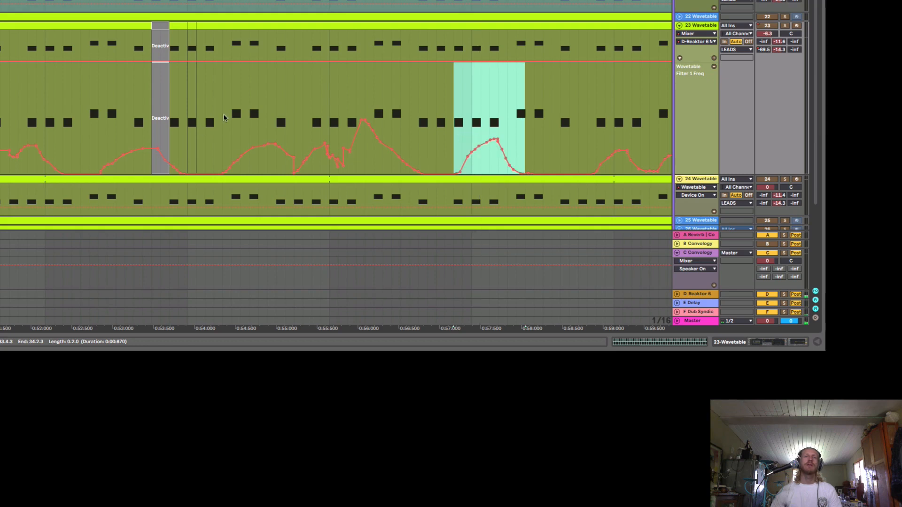
{"action": "left_click", "coordinate": [275, 106]}
{"action": "left_click_drag", "start_coordinate": [361, 120], "coordinate": [361, 136]}
{"action": "left_click", "coordinate": [170, 117]}
{"action": "key", "text": "space"}
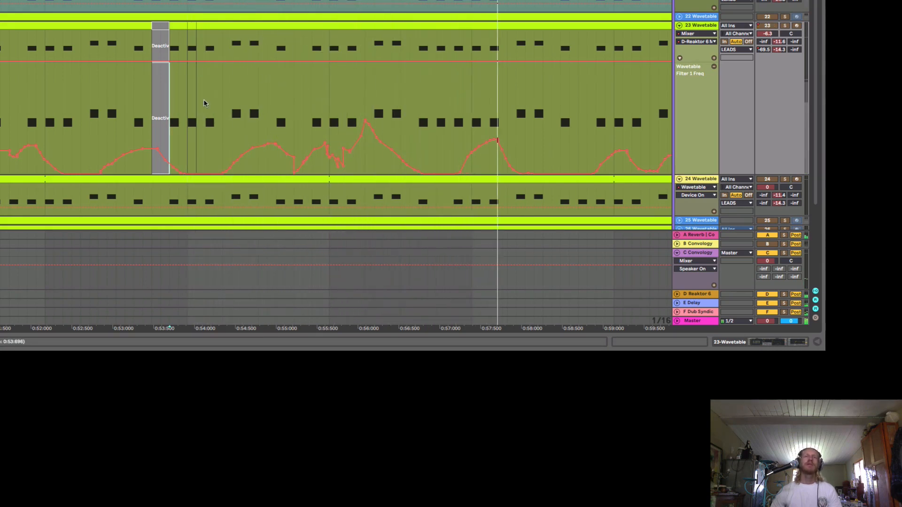
Examine track 23's Filter 1 Freq automation across bars 17 to 49 during playback
{"action": "left_click_drag", "start_coordinate": [329, 1], "coordinate": [166, 0]}
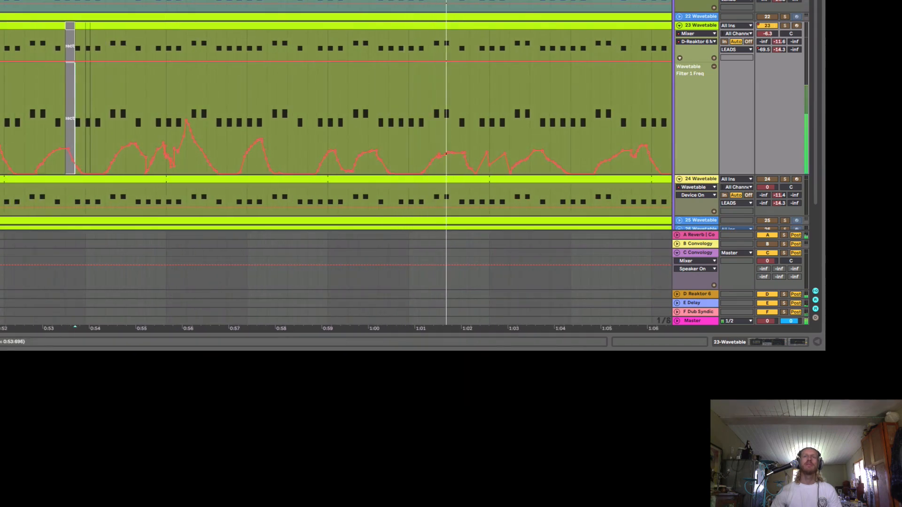
{"action": "left_click_drag", "start_coordinate": [507, 1], "coordinate": [324, 0]}
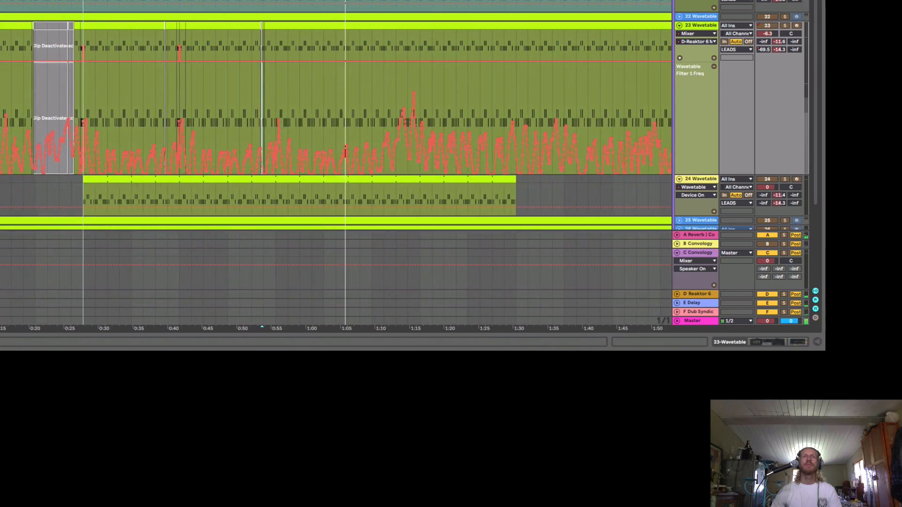
{"action": "left_click_drag", "start_coordinate": [84, 93], "coordinate": [468, 94]}
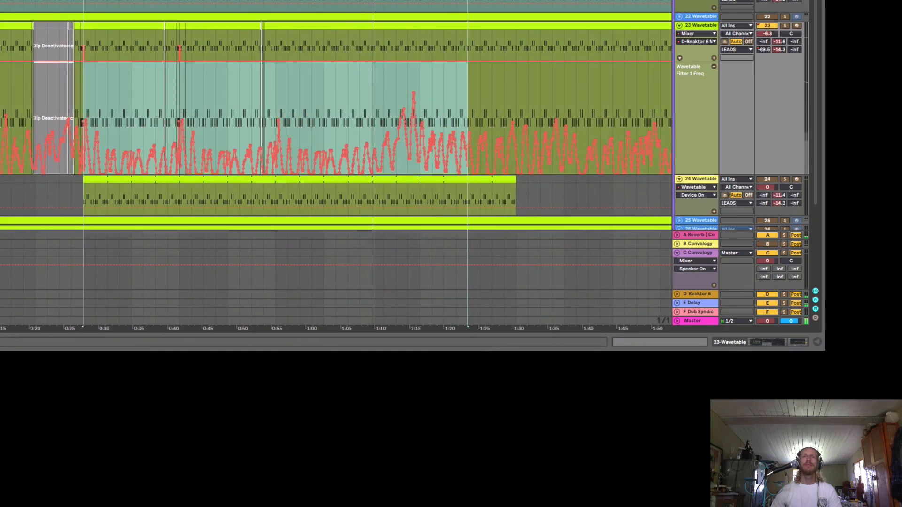
{"action": "key", "text": "z"}
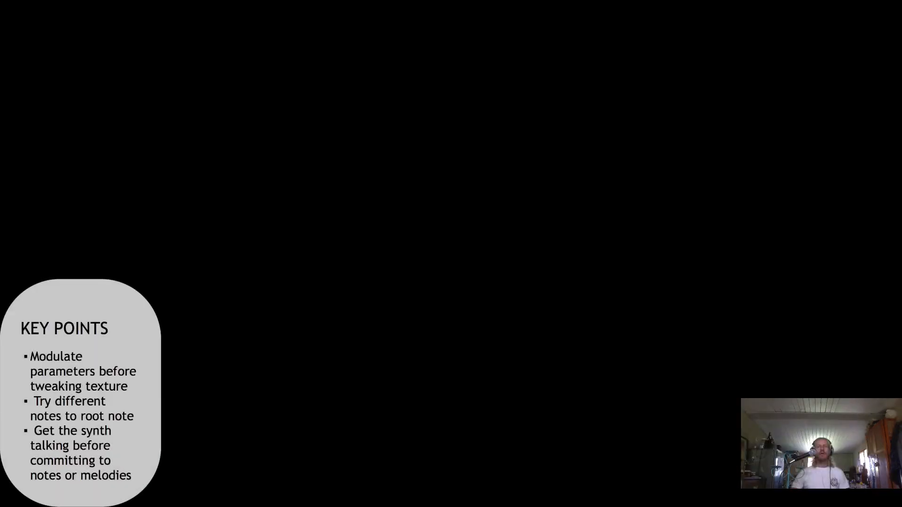